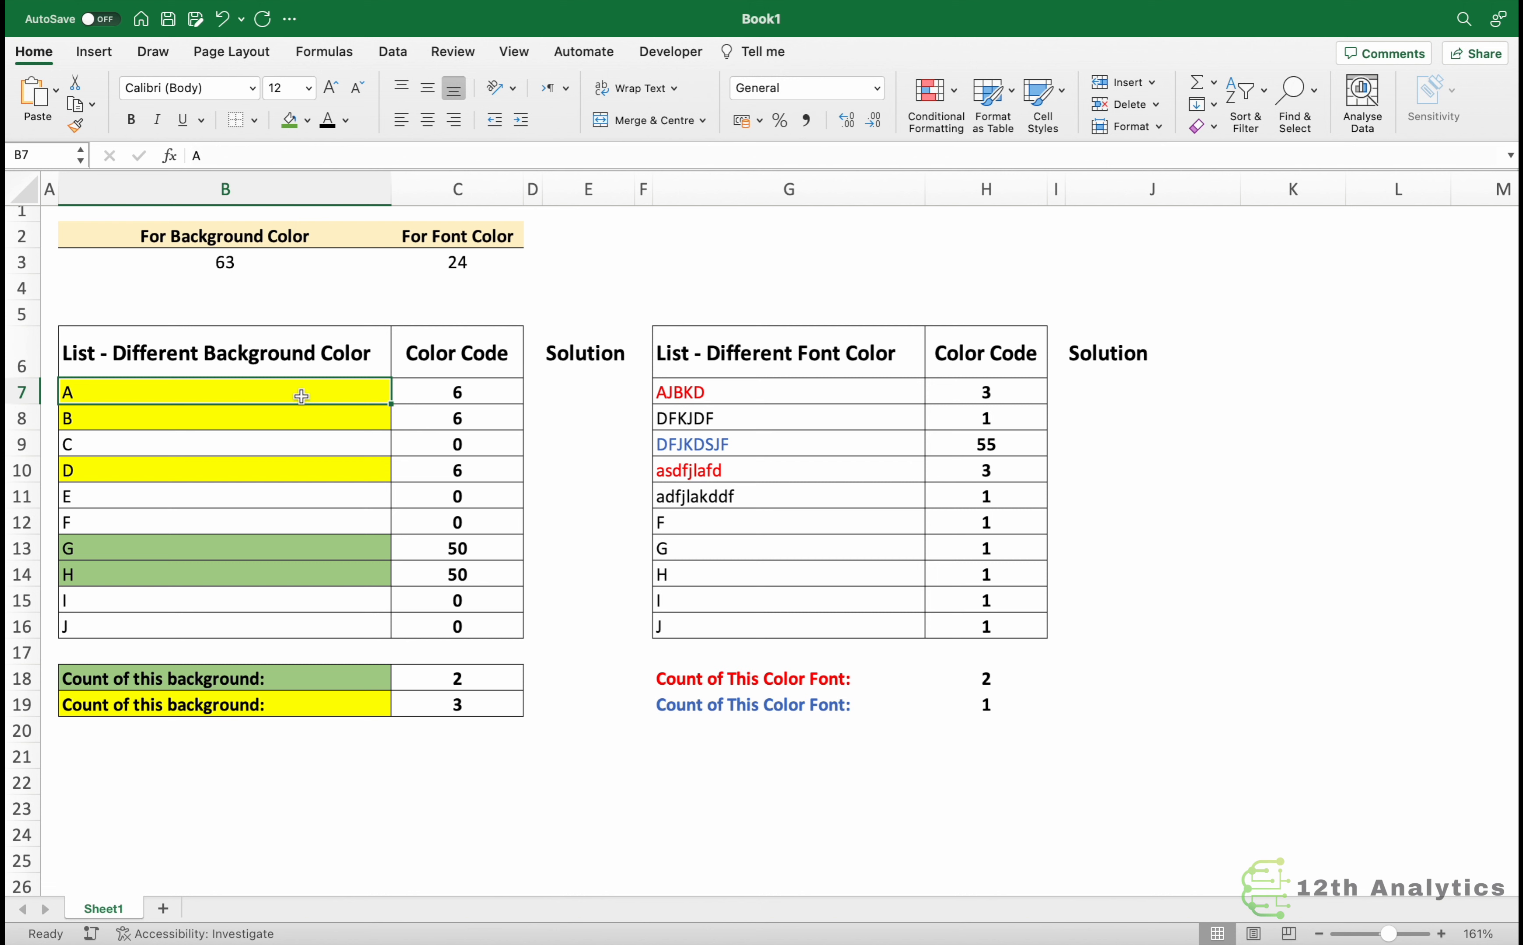
Inspect the background list cells, their color code formulas and the background count formulas.
left_click(256, 478)
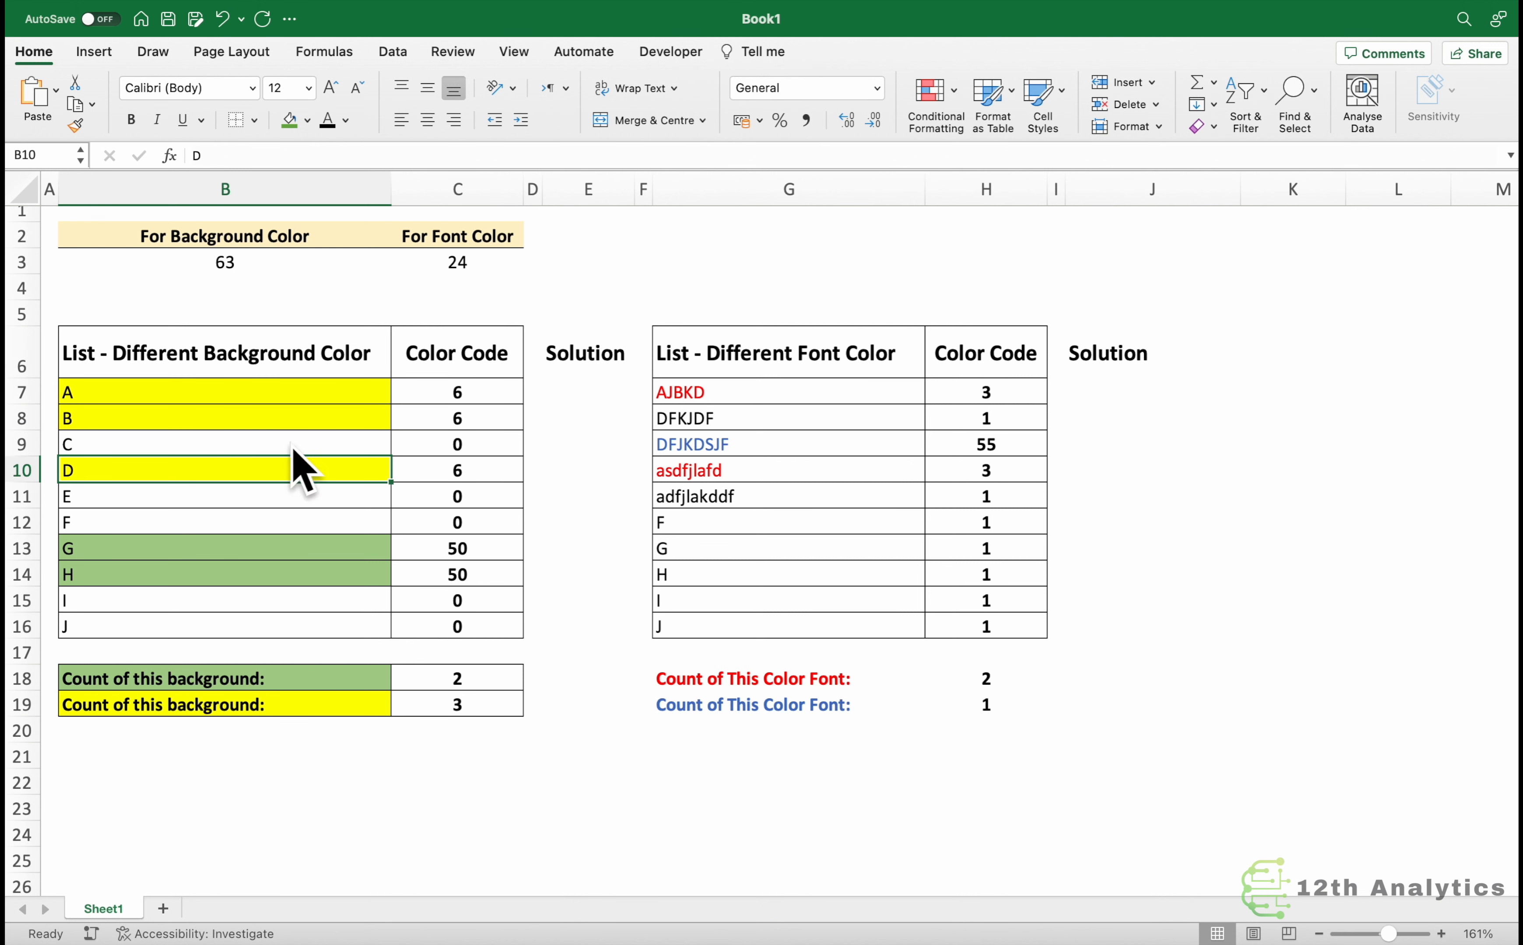
left_click(467, 388)
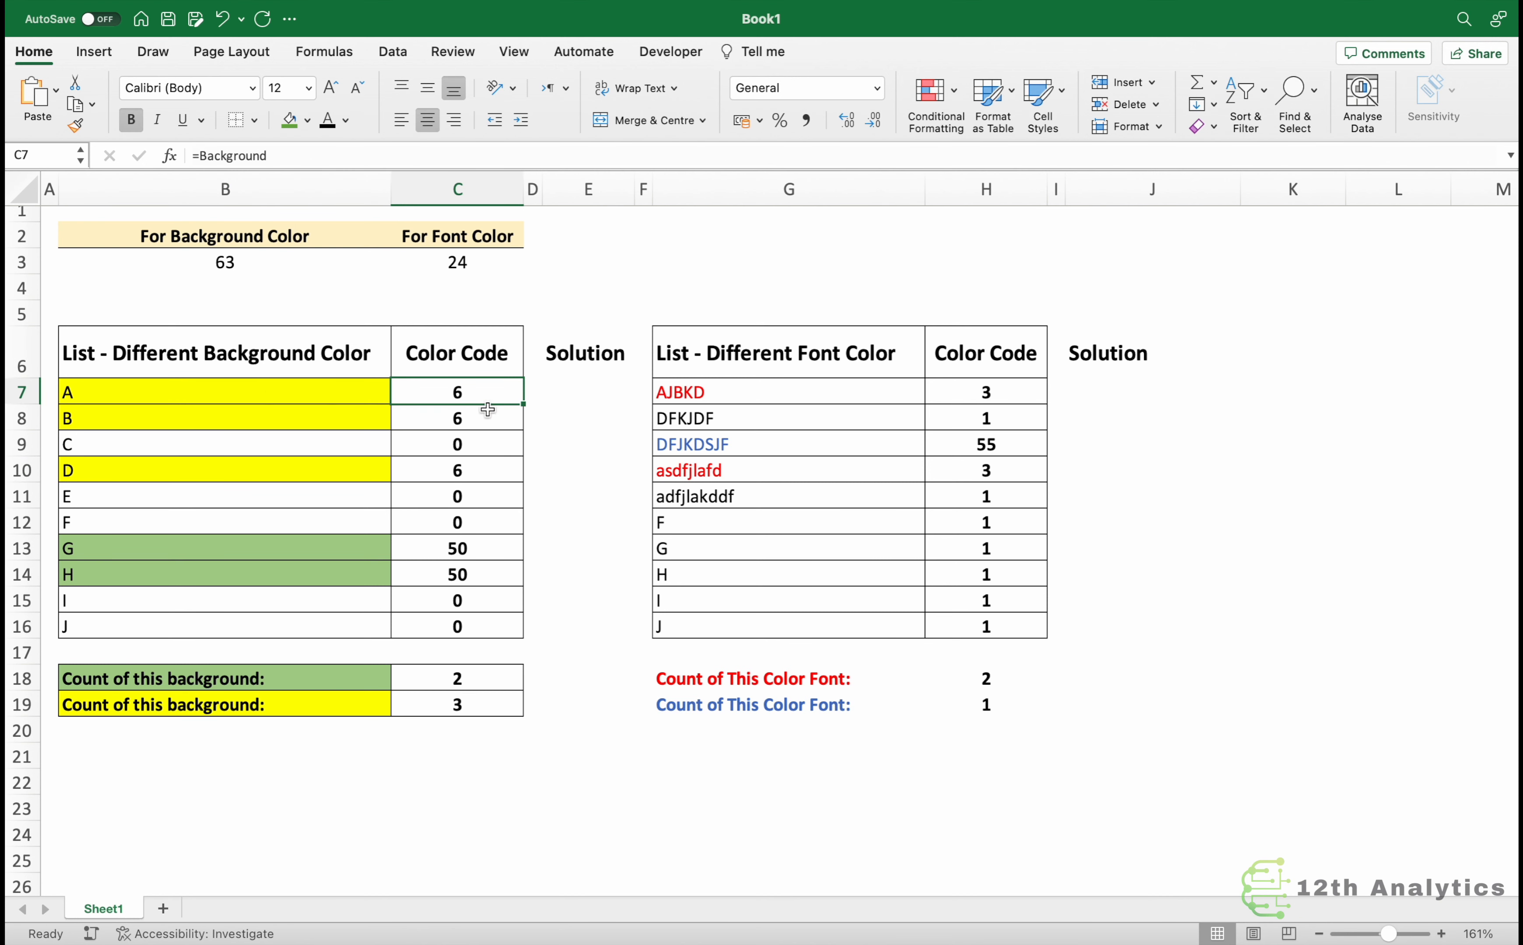
mouse_move(242, 559)
left_mouse_down()
mouse_move(272, 550)
mouse_move(271, 565)
left_mouse_up()
left_click(429, 559)
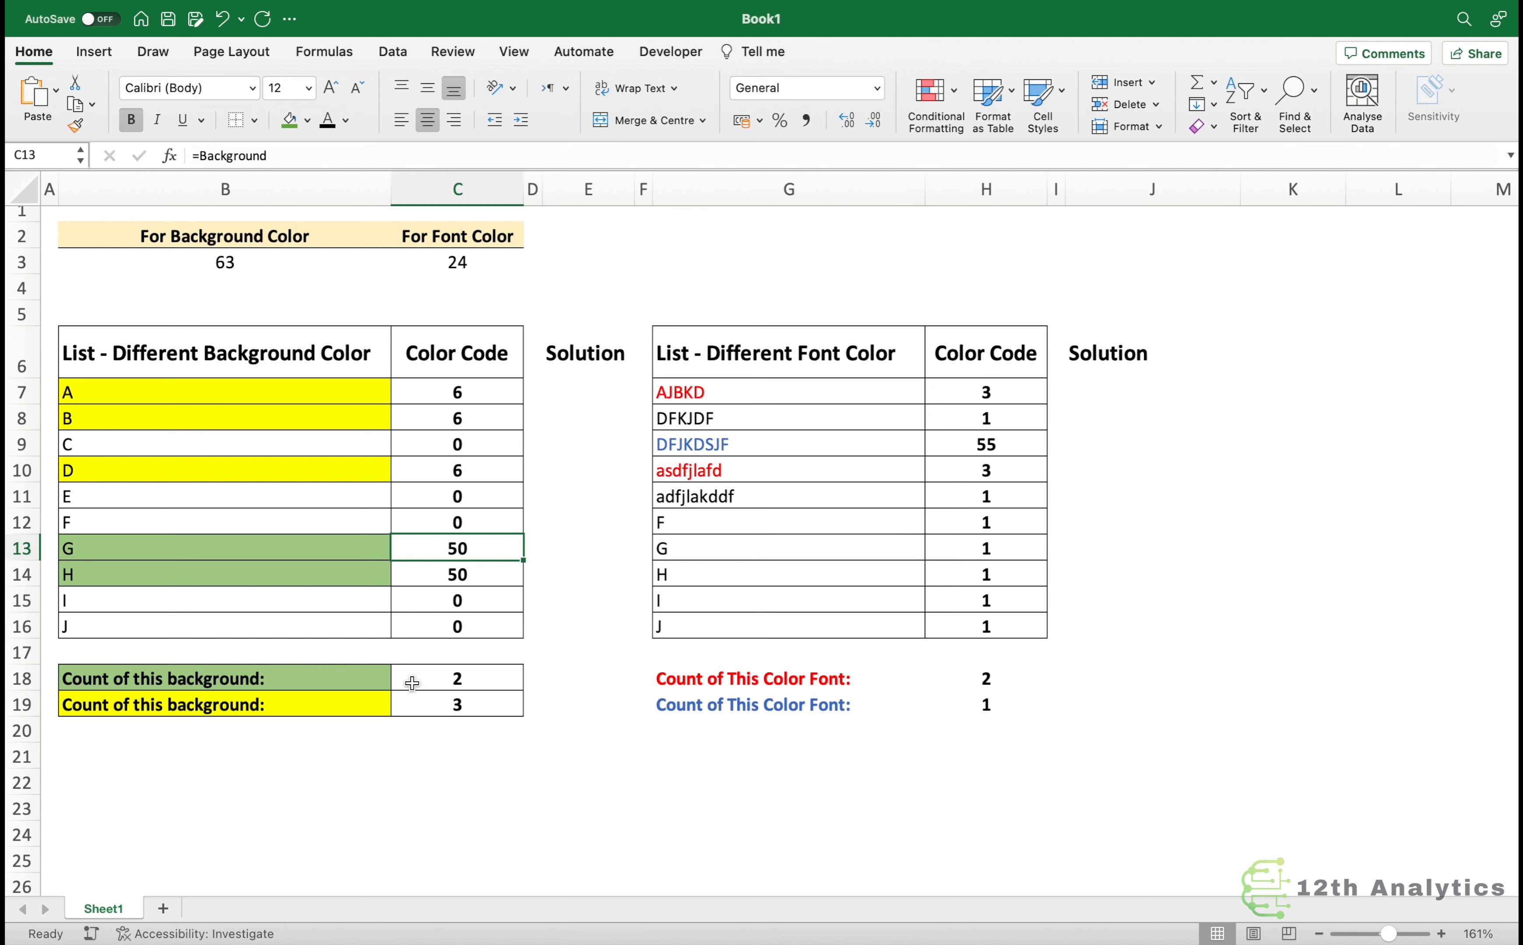
left_click(426, 681)
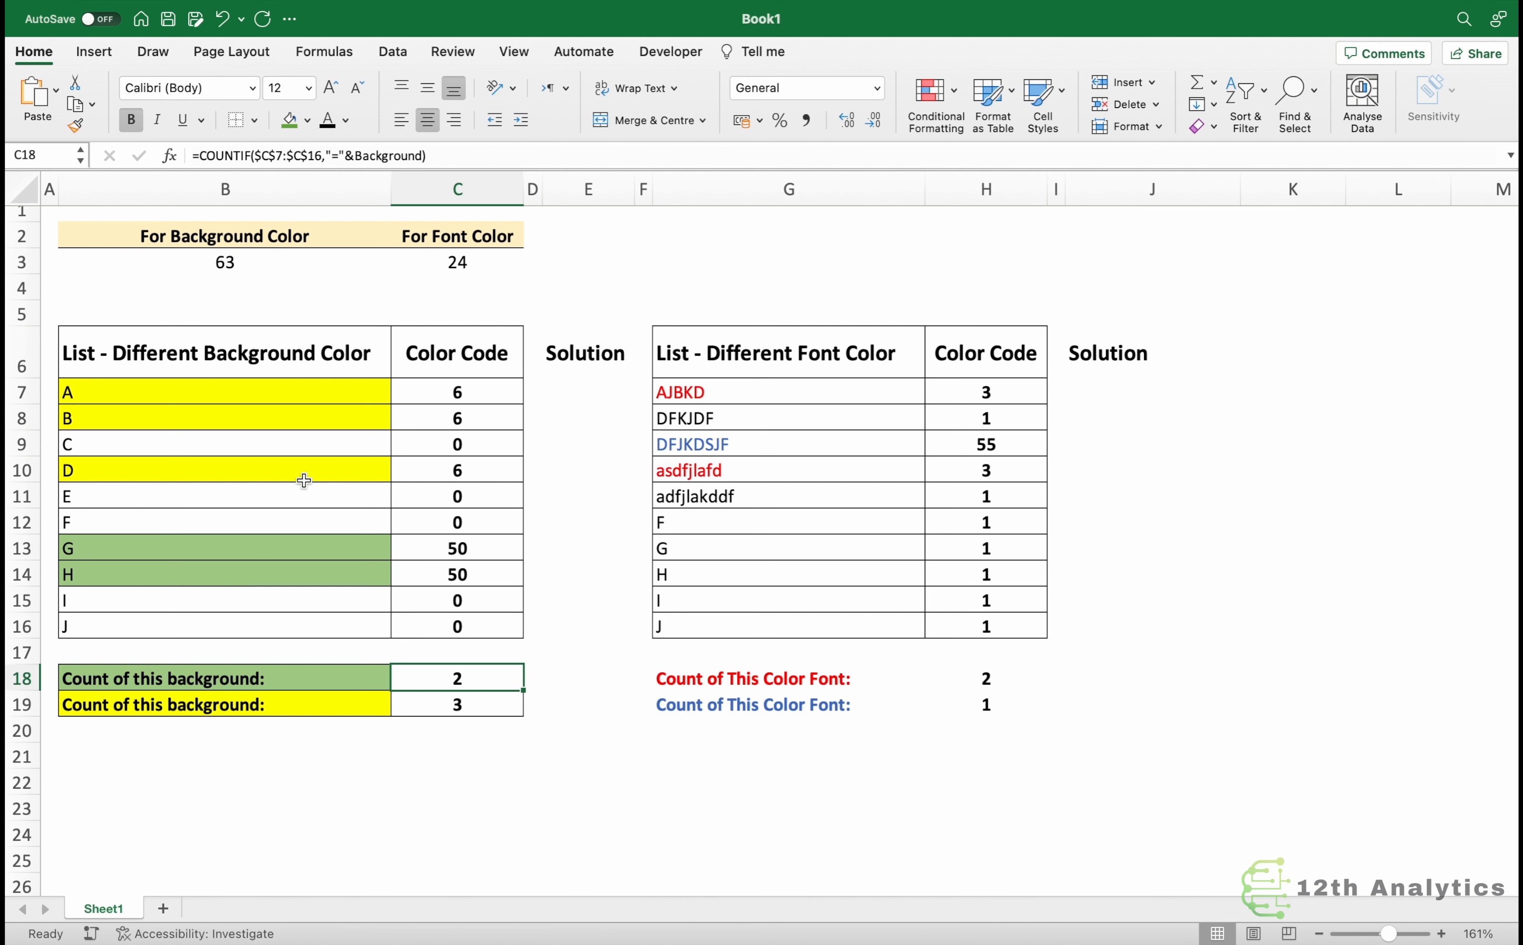
Fill cell E in the background list with yellow and re-enter its color code formula to refresh it.
left_click(180, 497)
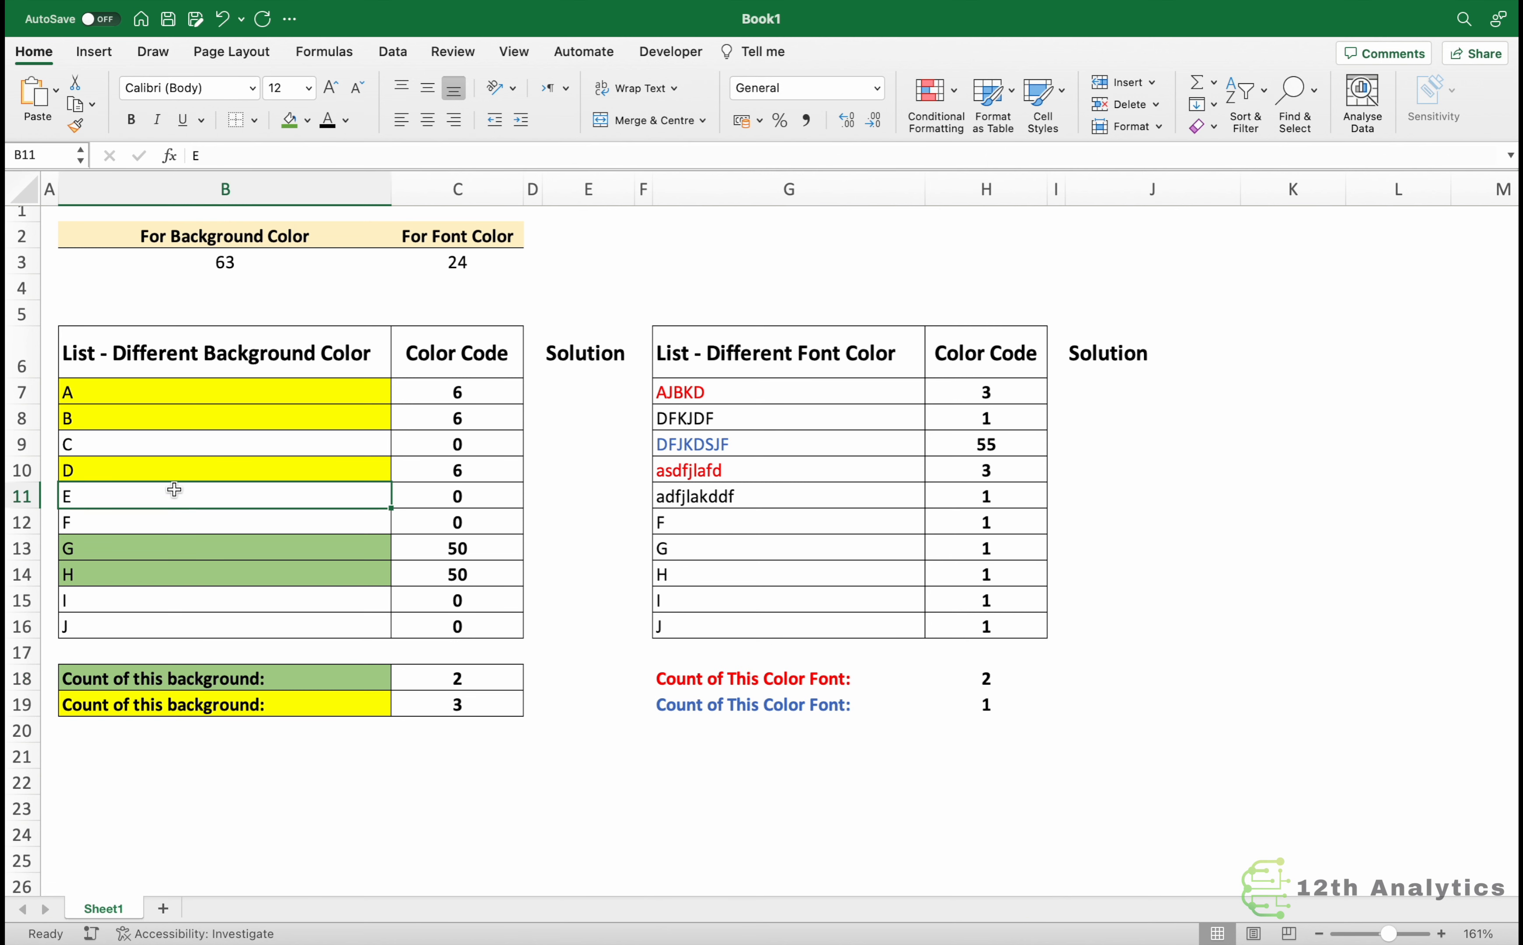
left_click(307, 121)
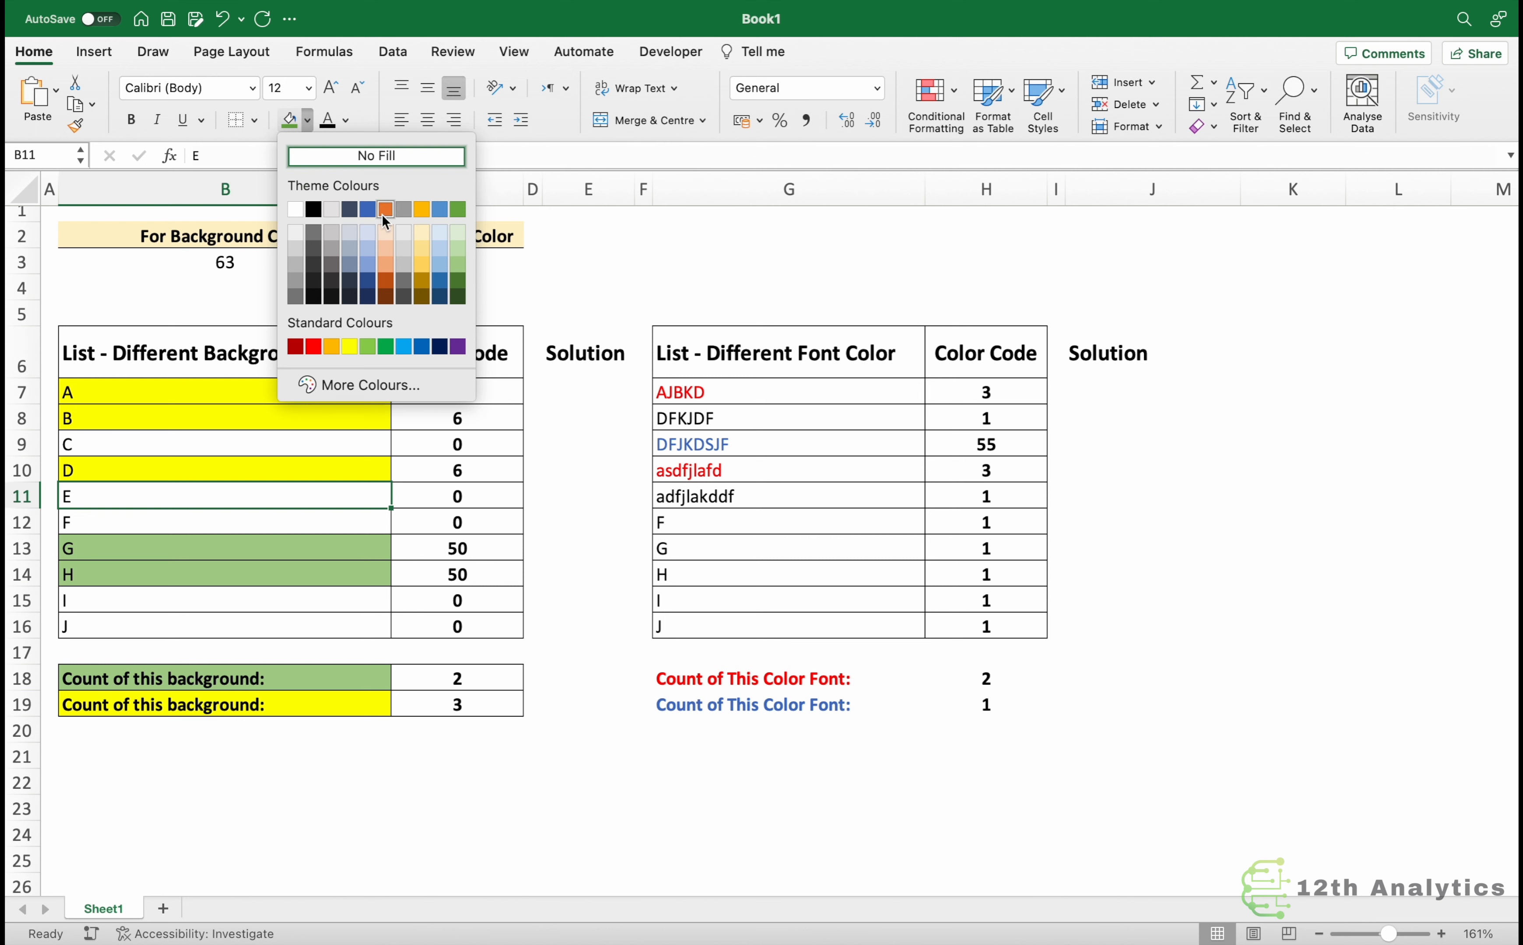
left_click(350, 346)
left_click(494, 500)
key("F2")
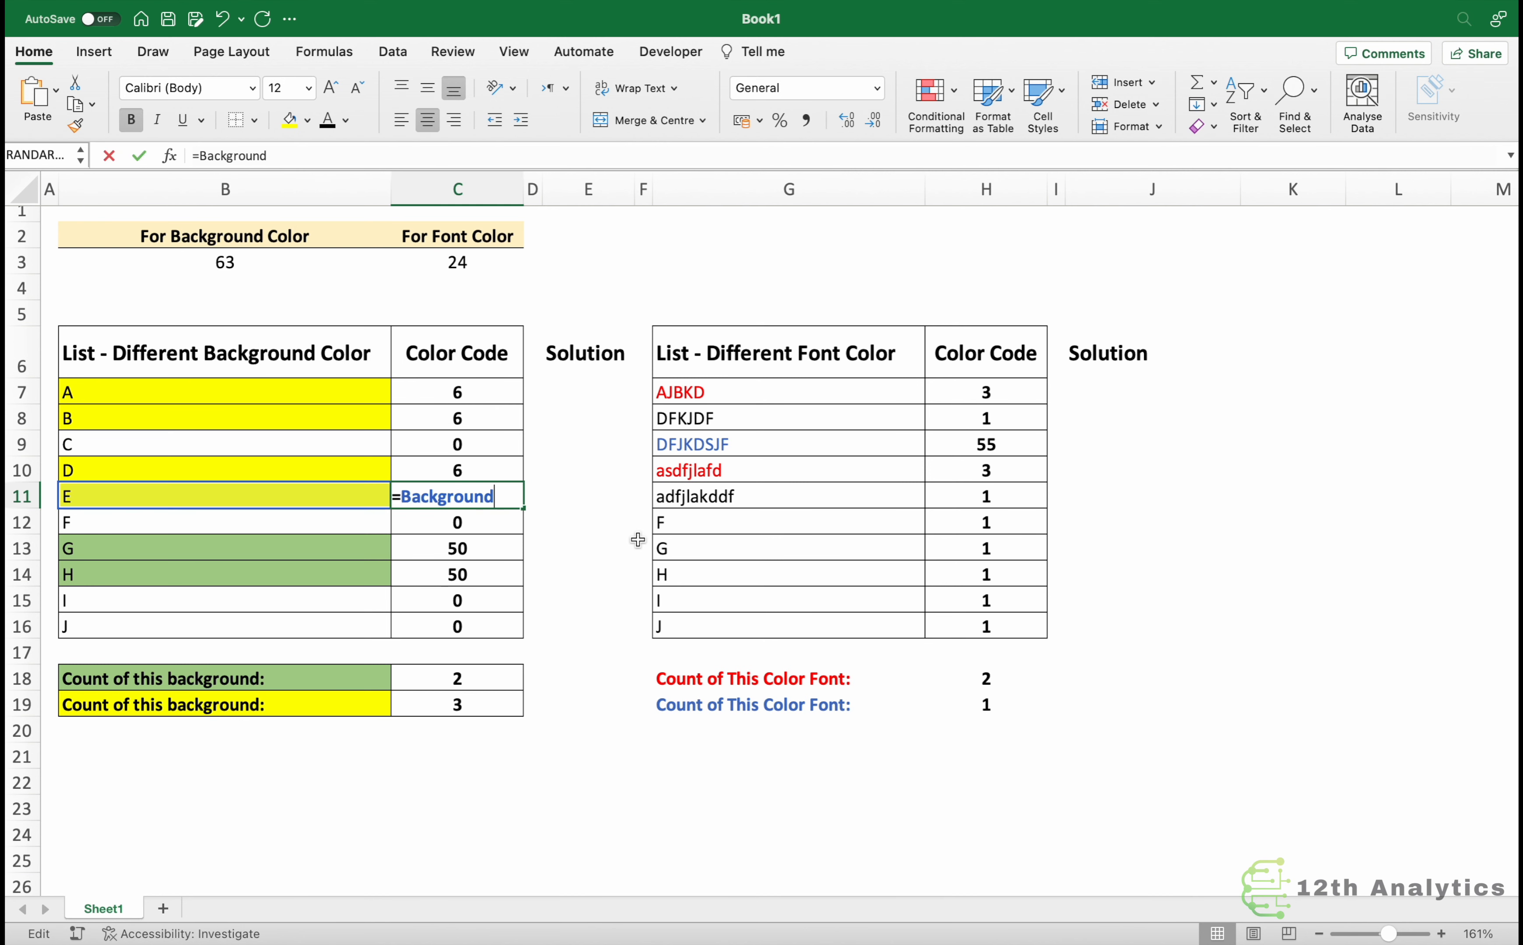
key("Return")
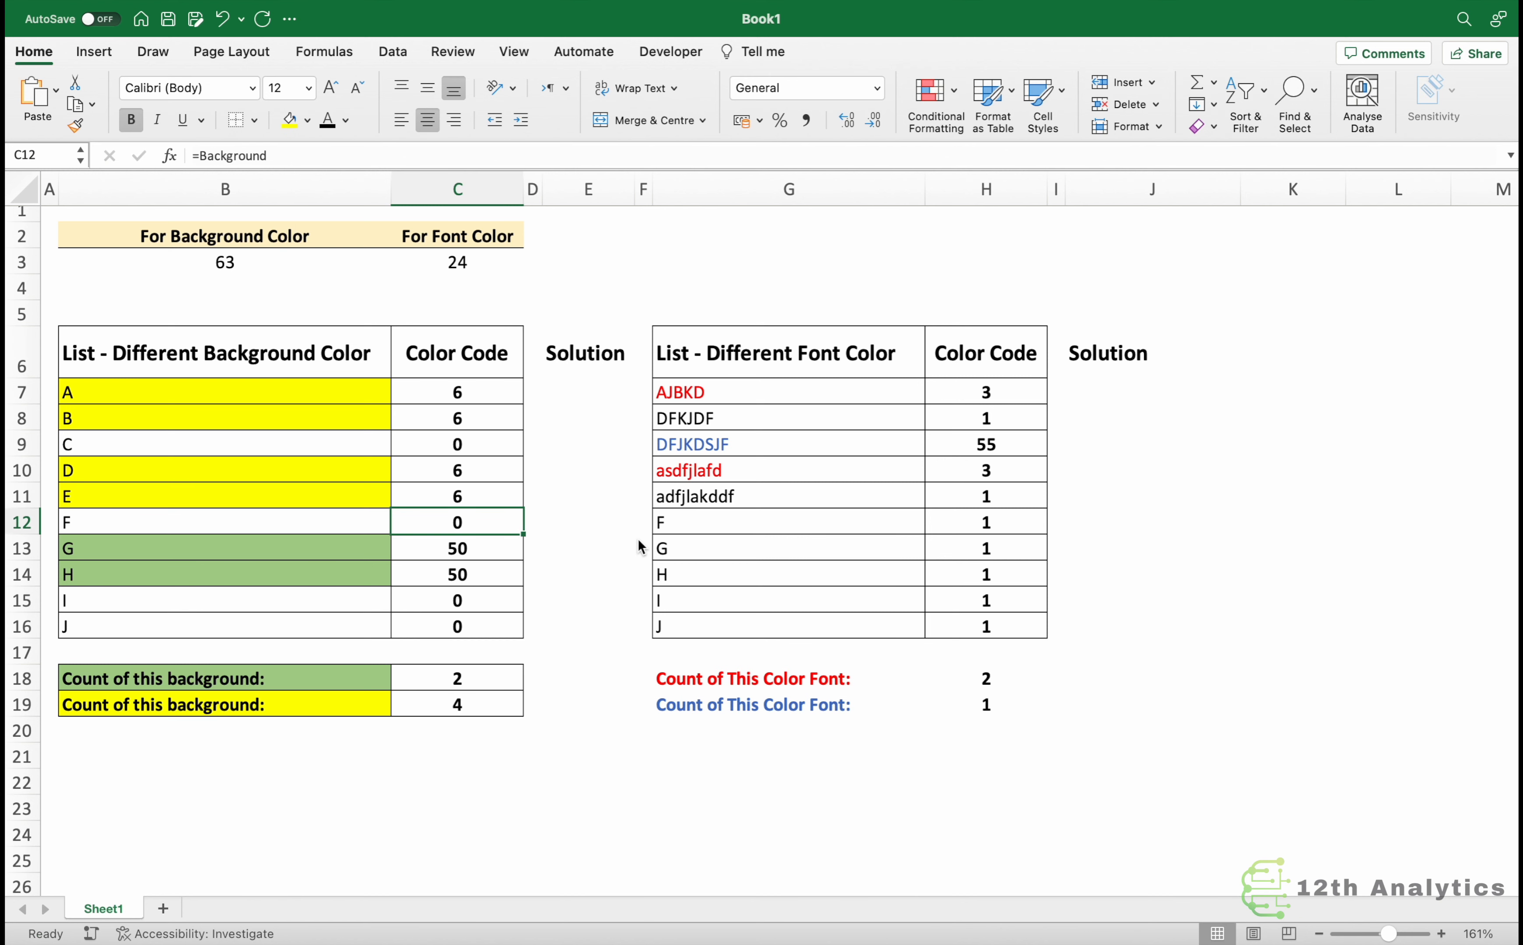
Inspect the yellow background count formula and the font color list entries.
left_click(455, 710)
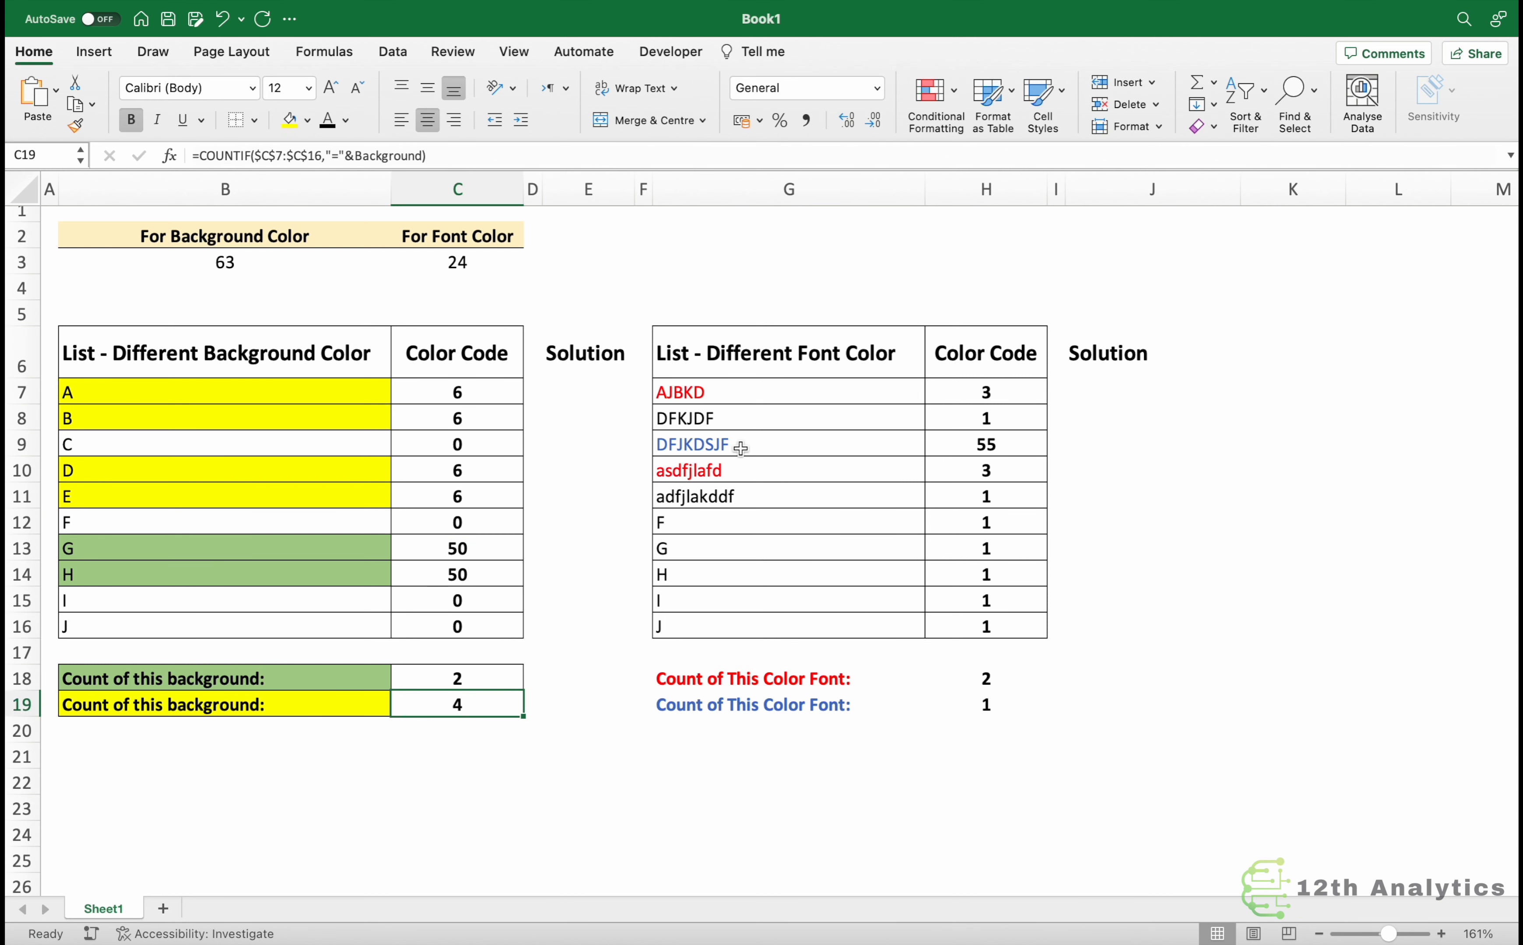
left_click_drag(767, 392, 760, 614)
left_click(713, 678)
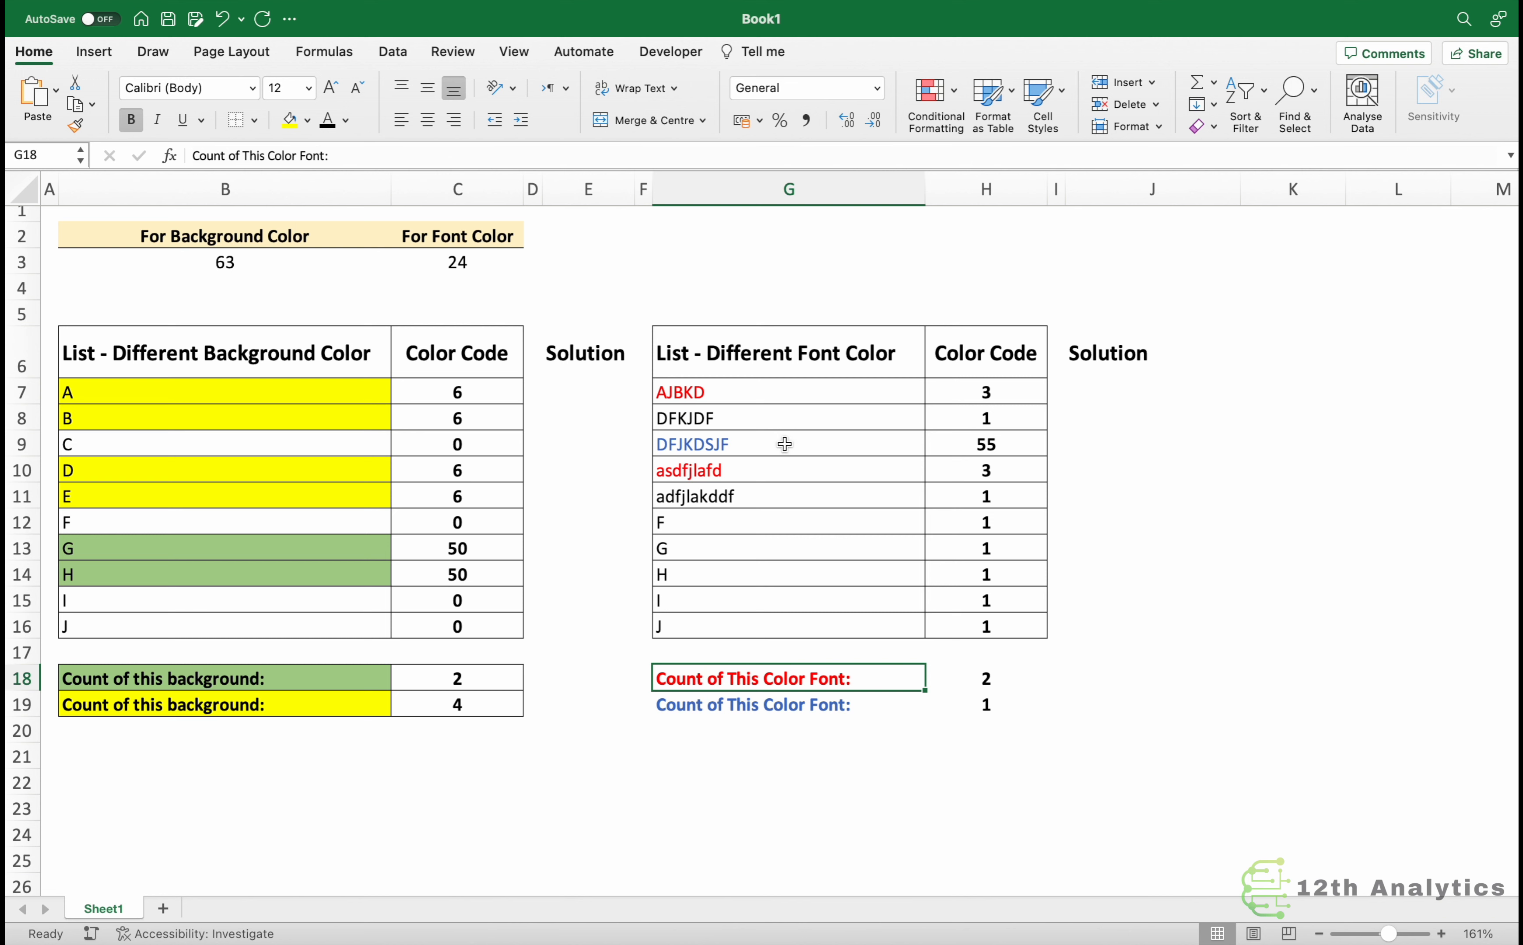
Change the font color of F in the font list to blue and re-enter its color code formula to refresh it.
left_click(748, 529)
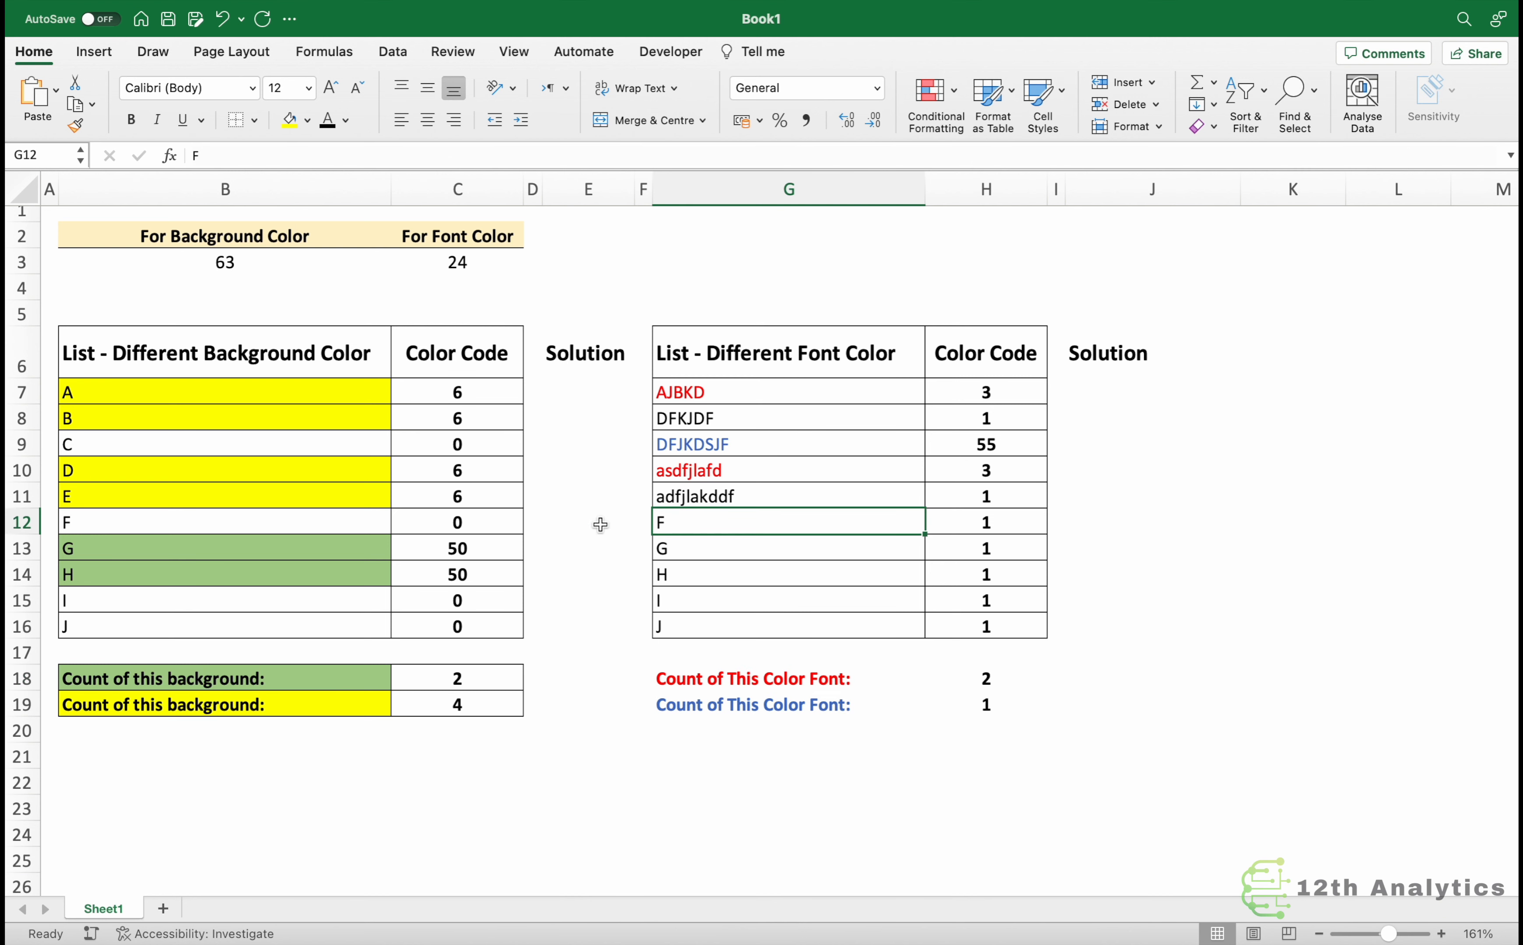
left_click(347, 122)
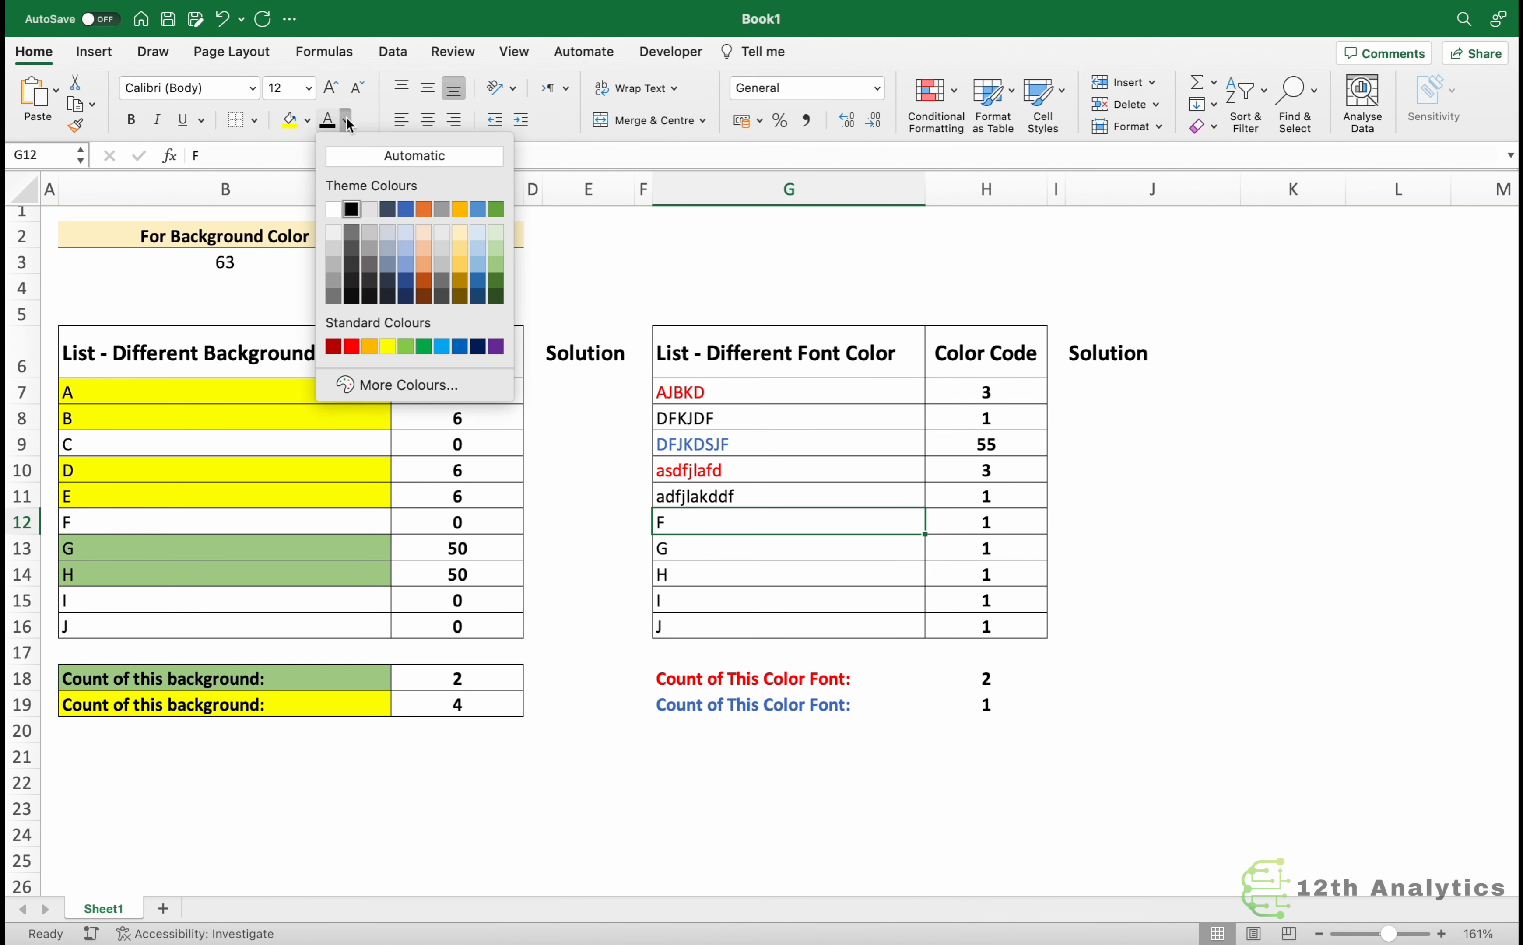
left_click(405, 209)
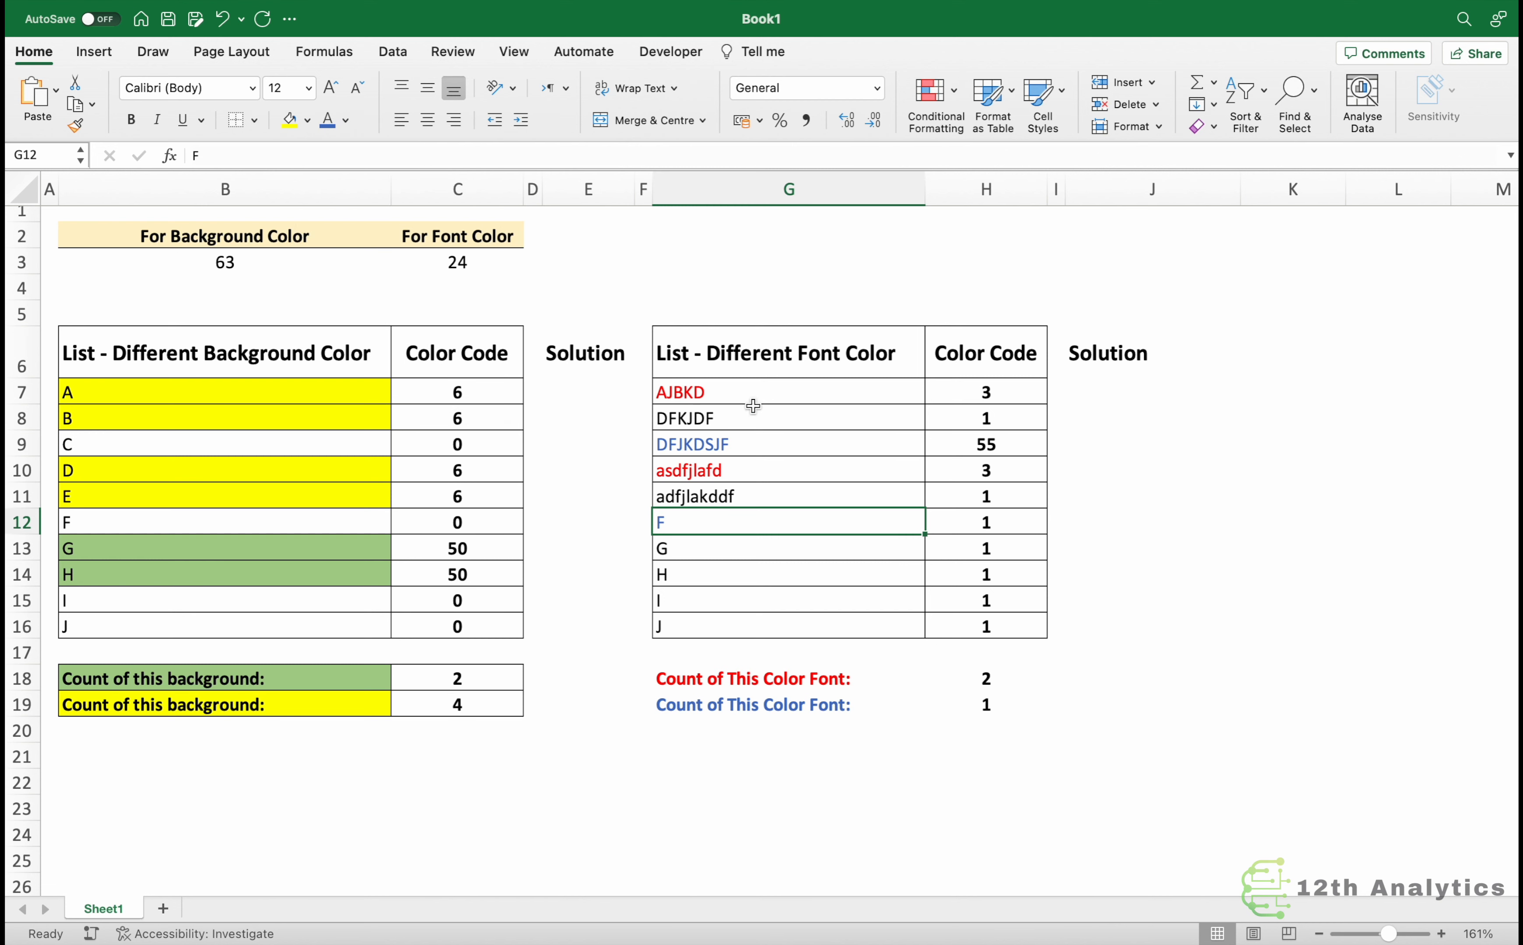
left_click(975, 512)
key("F2")
key("Return")
left_click(1007, 515)
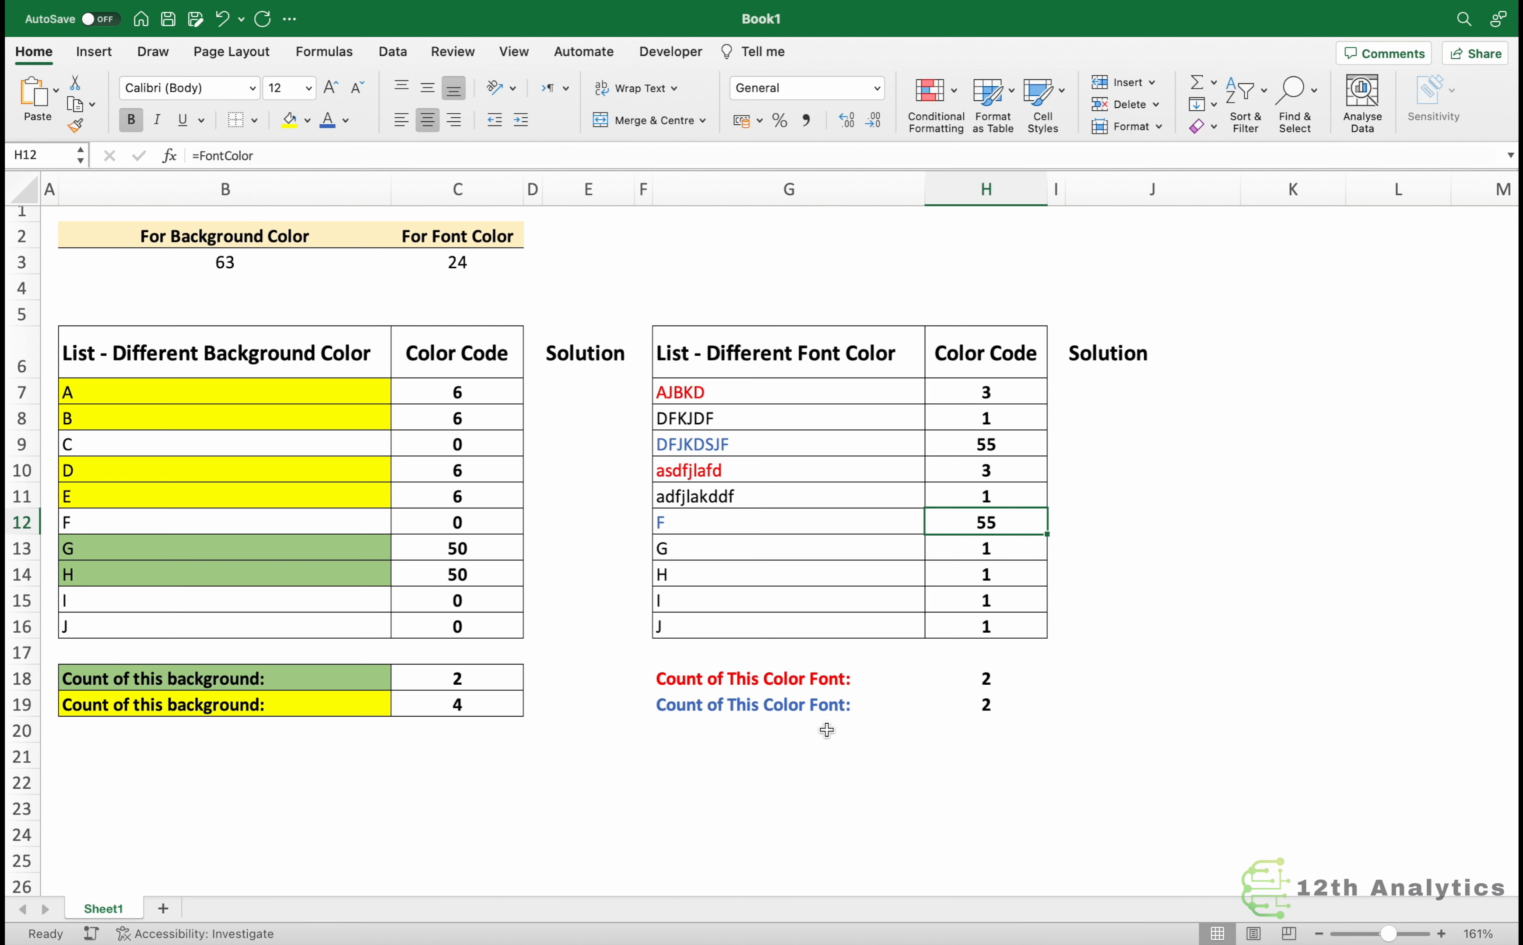
Review the blue font count formula and the Background formula behind the first color code cell.
left_click(992, 707)
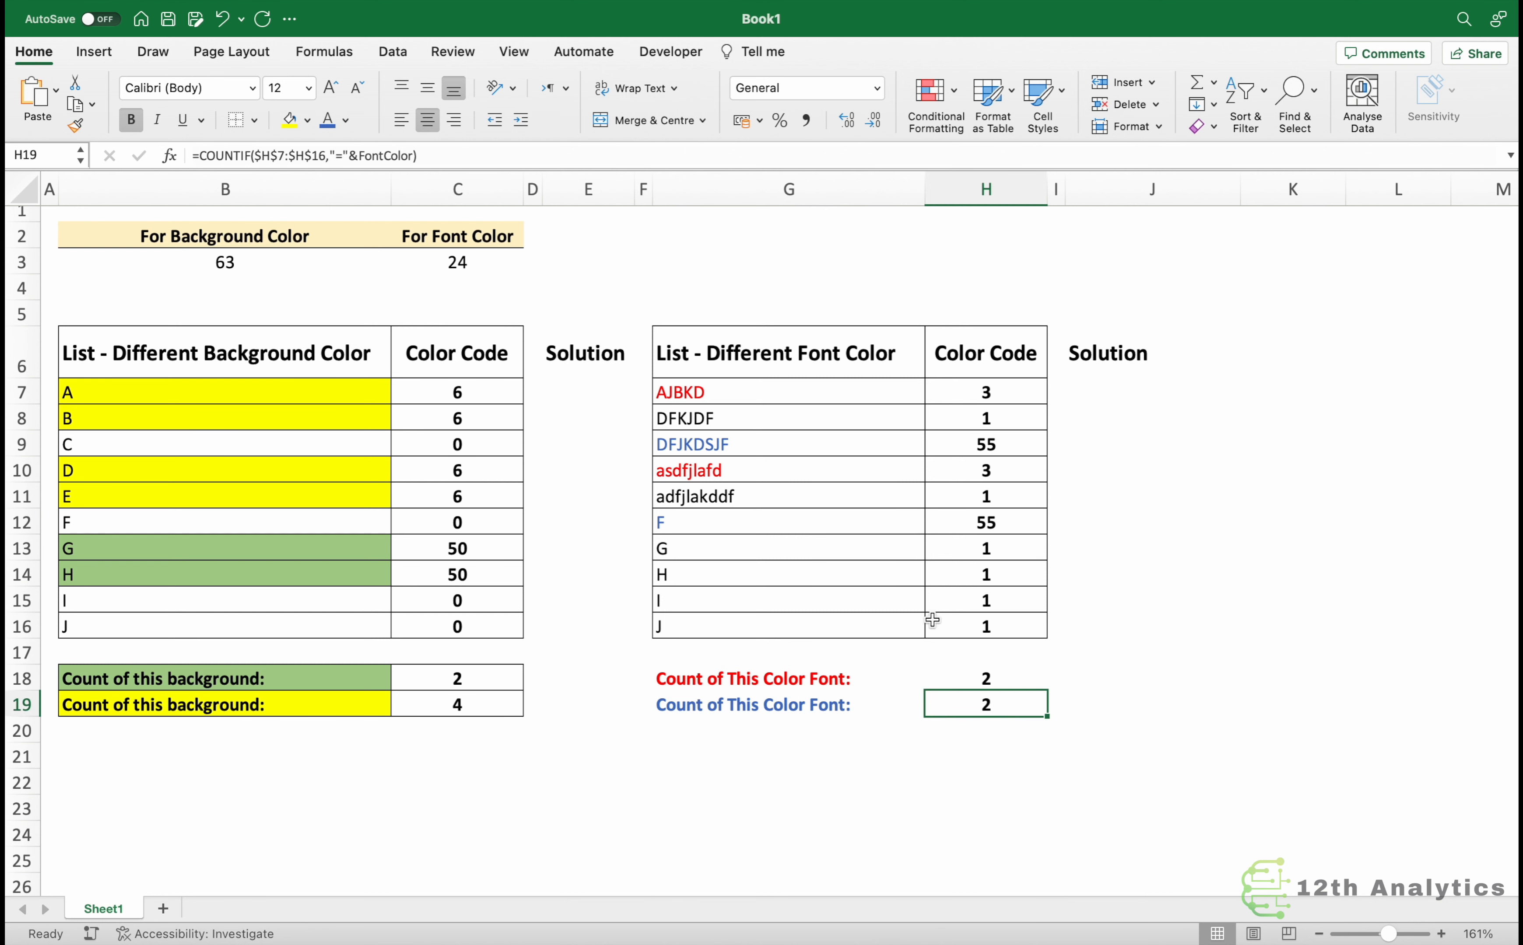
left_click(740, 451)
left_click(712, 524)
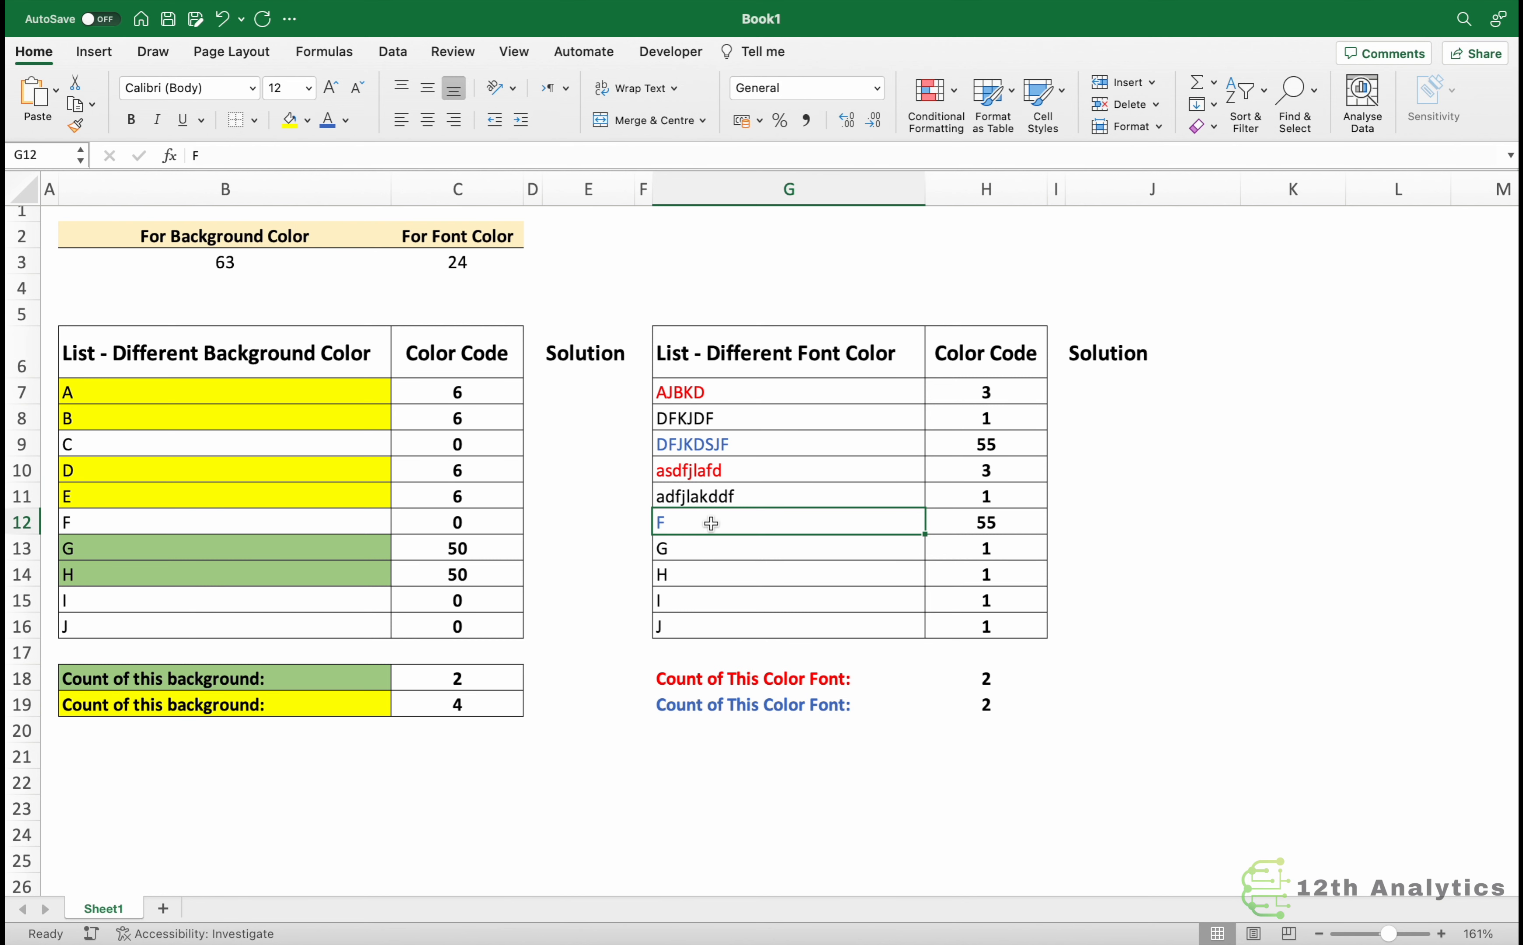
left_click(461, 400)
double_click(466, 397)
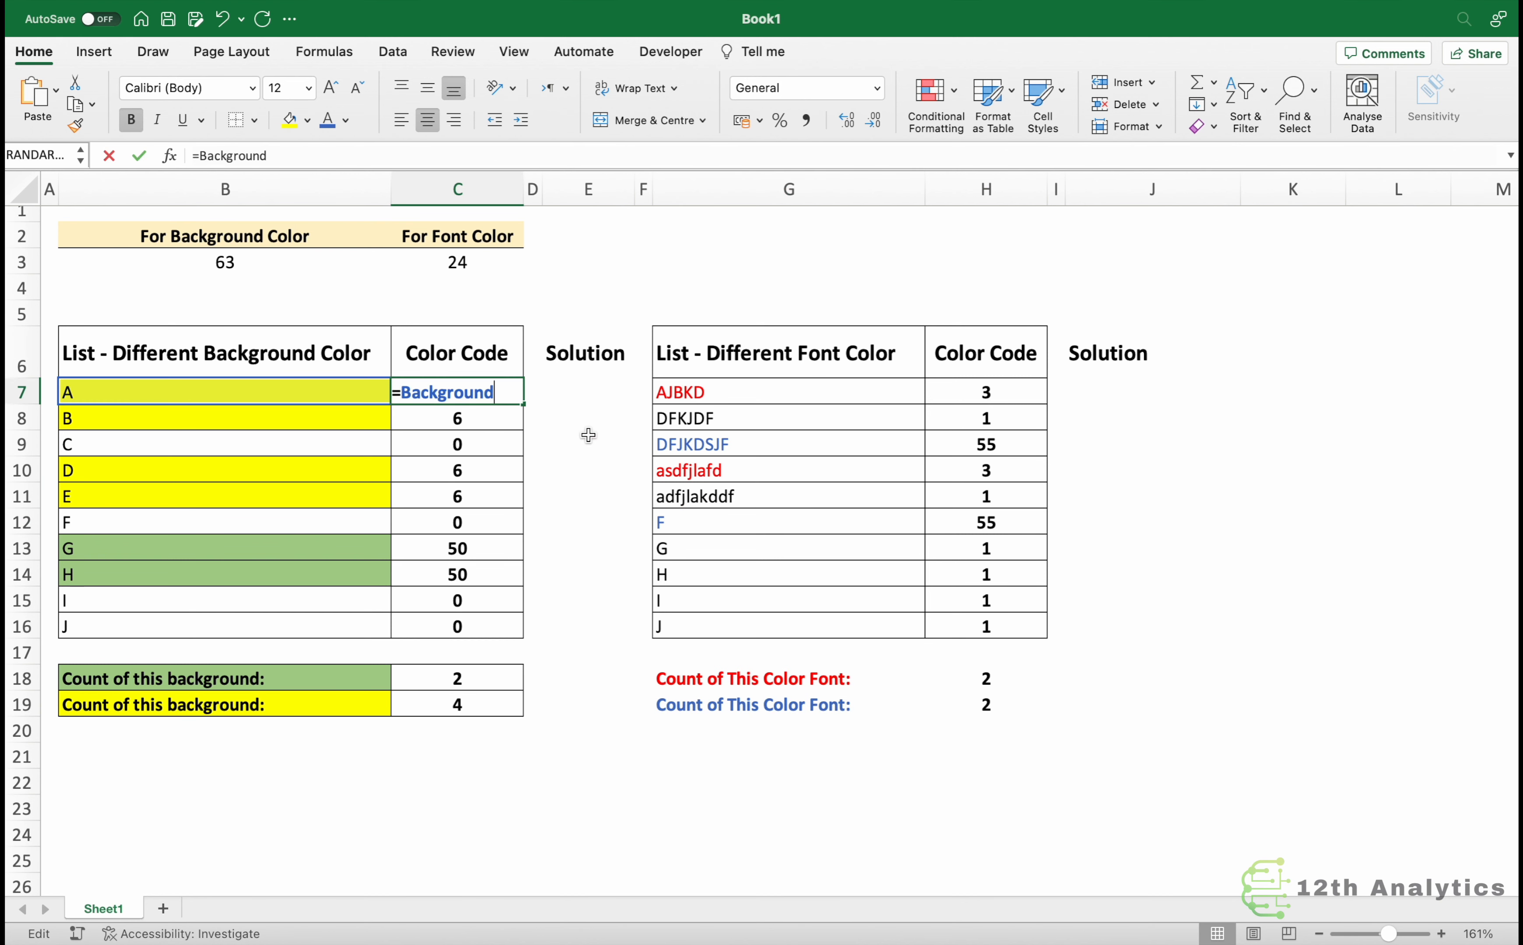
left_click_drag(400, 394, 510, 396)
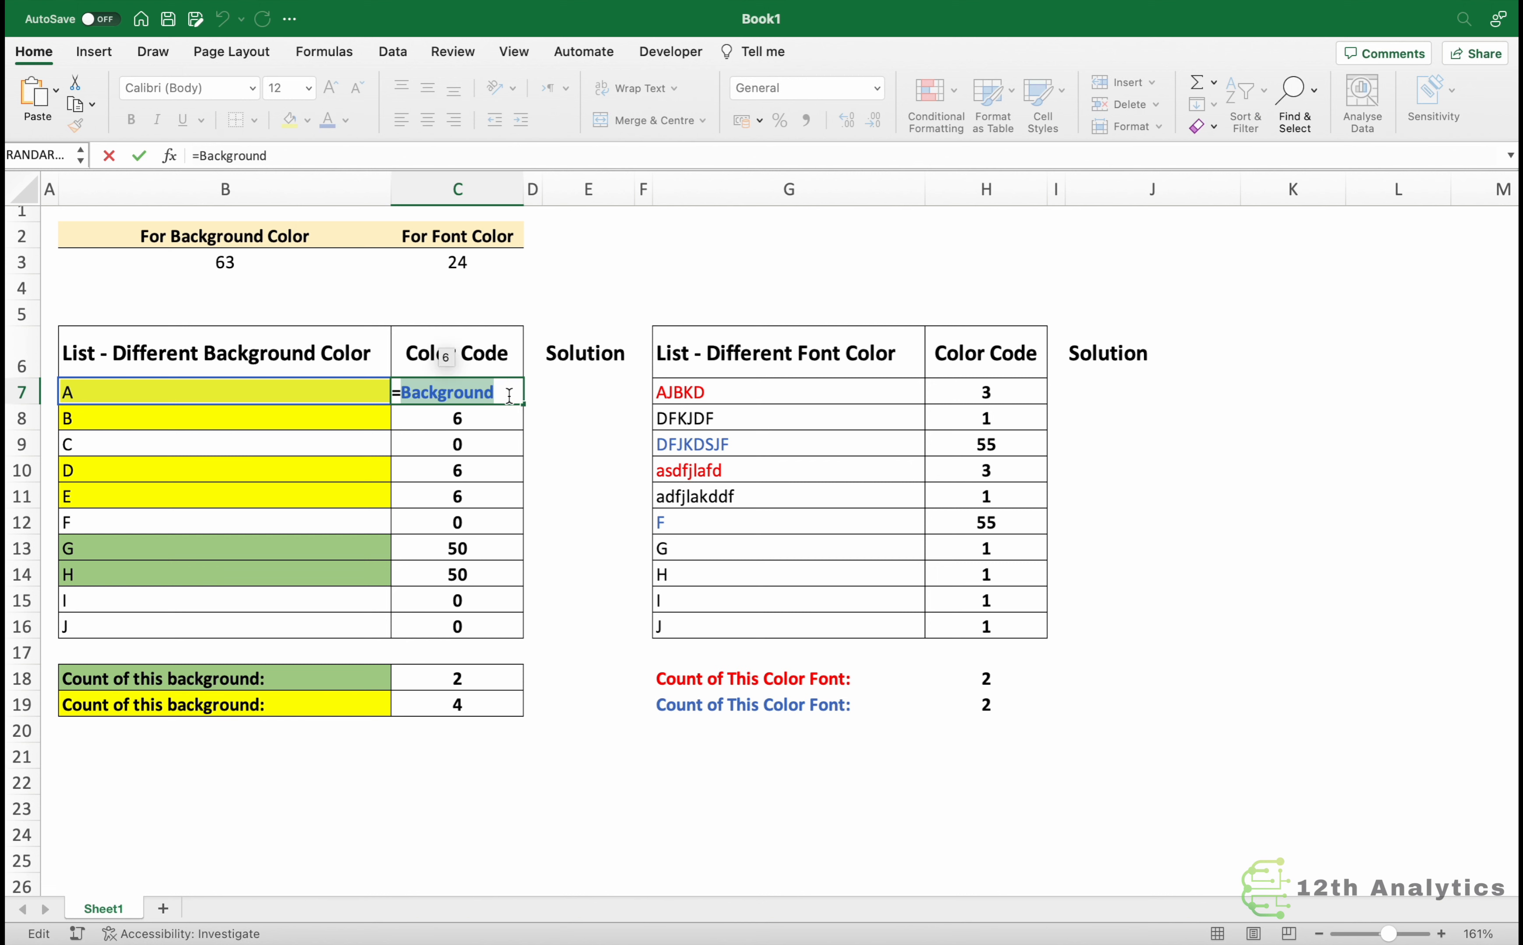
key("Escape")
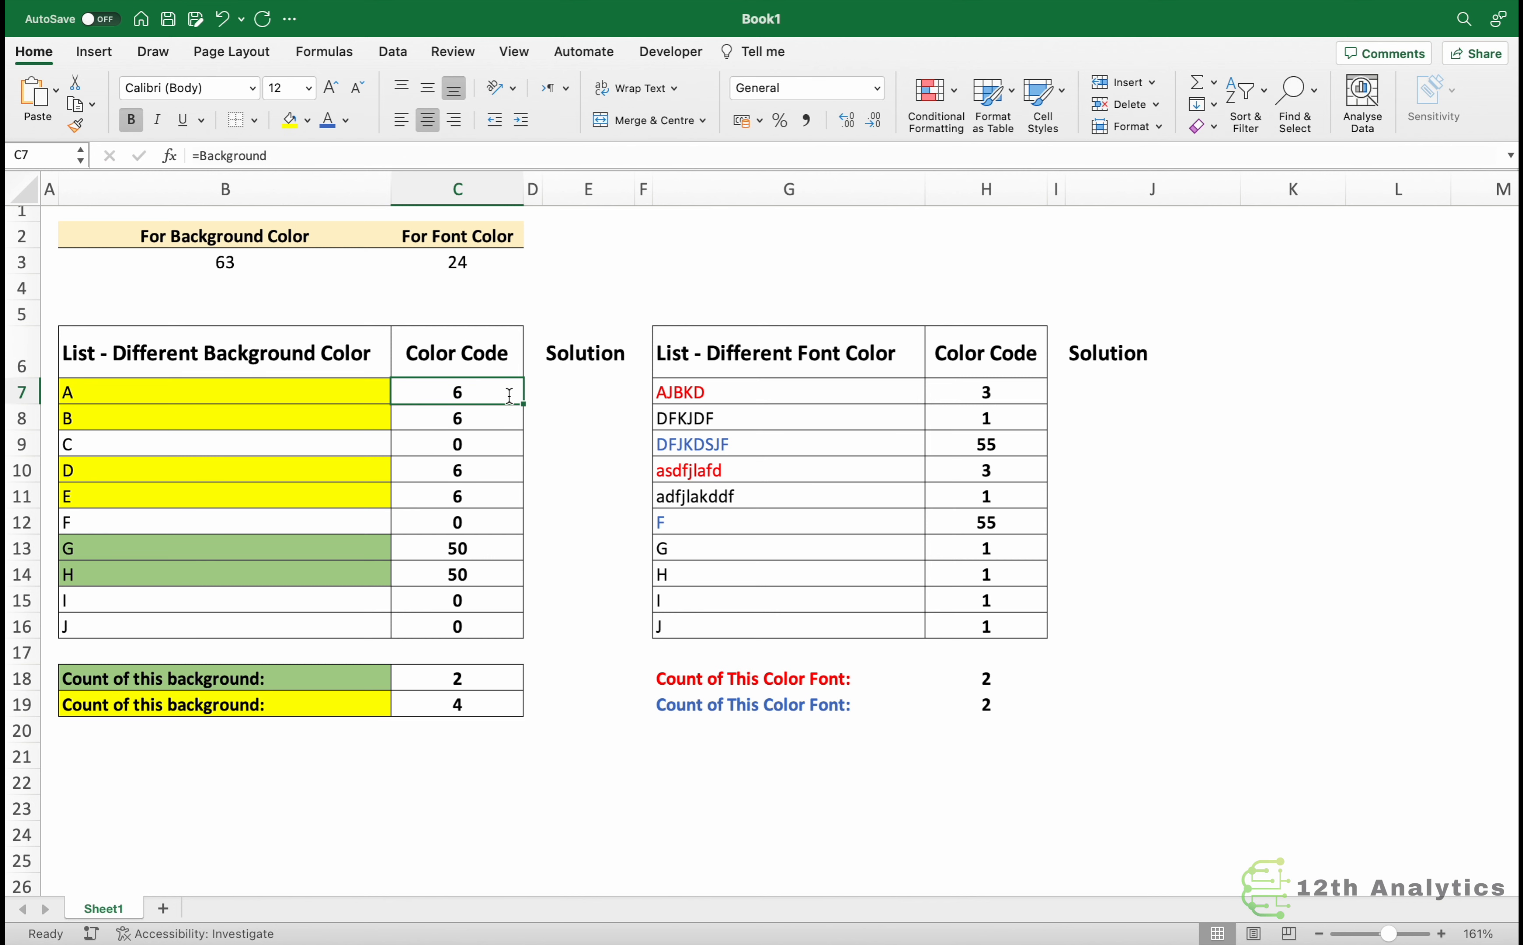
left_click(569, 390)
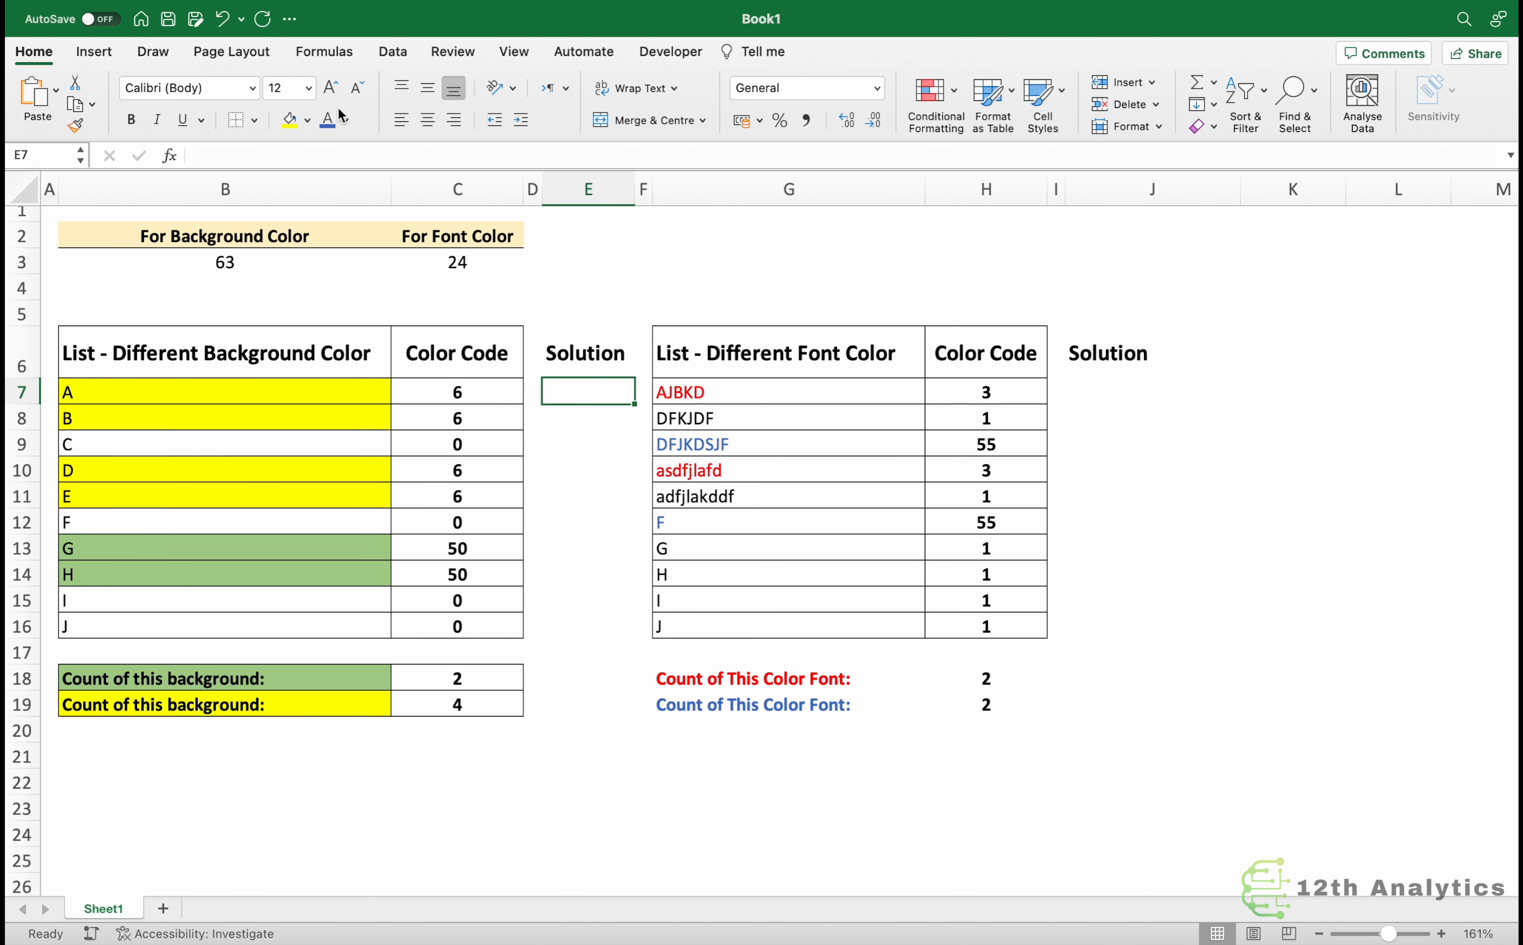
Open Name Manager and examine the Background and FontColor names and their GET.CELL definitions.
left_click(320, 56)
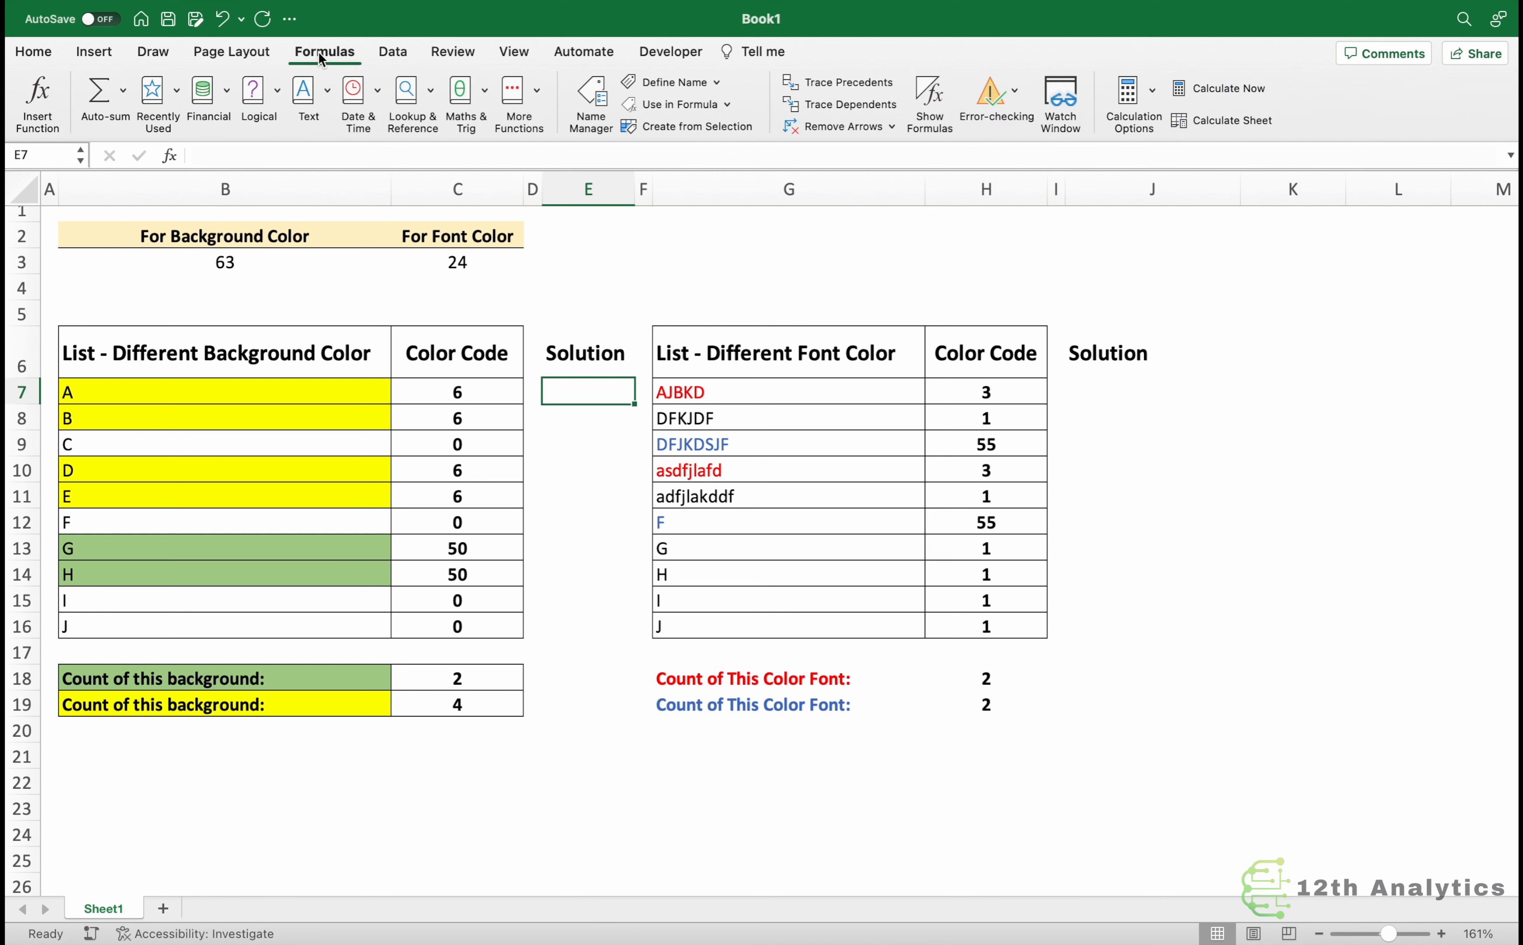
left_click(596, 92)
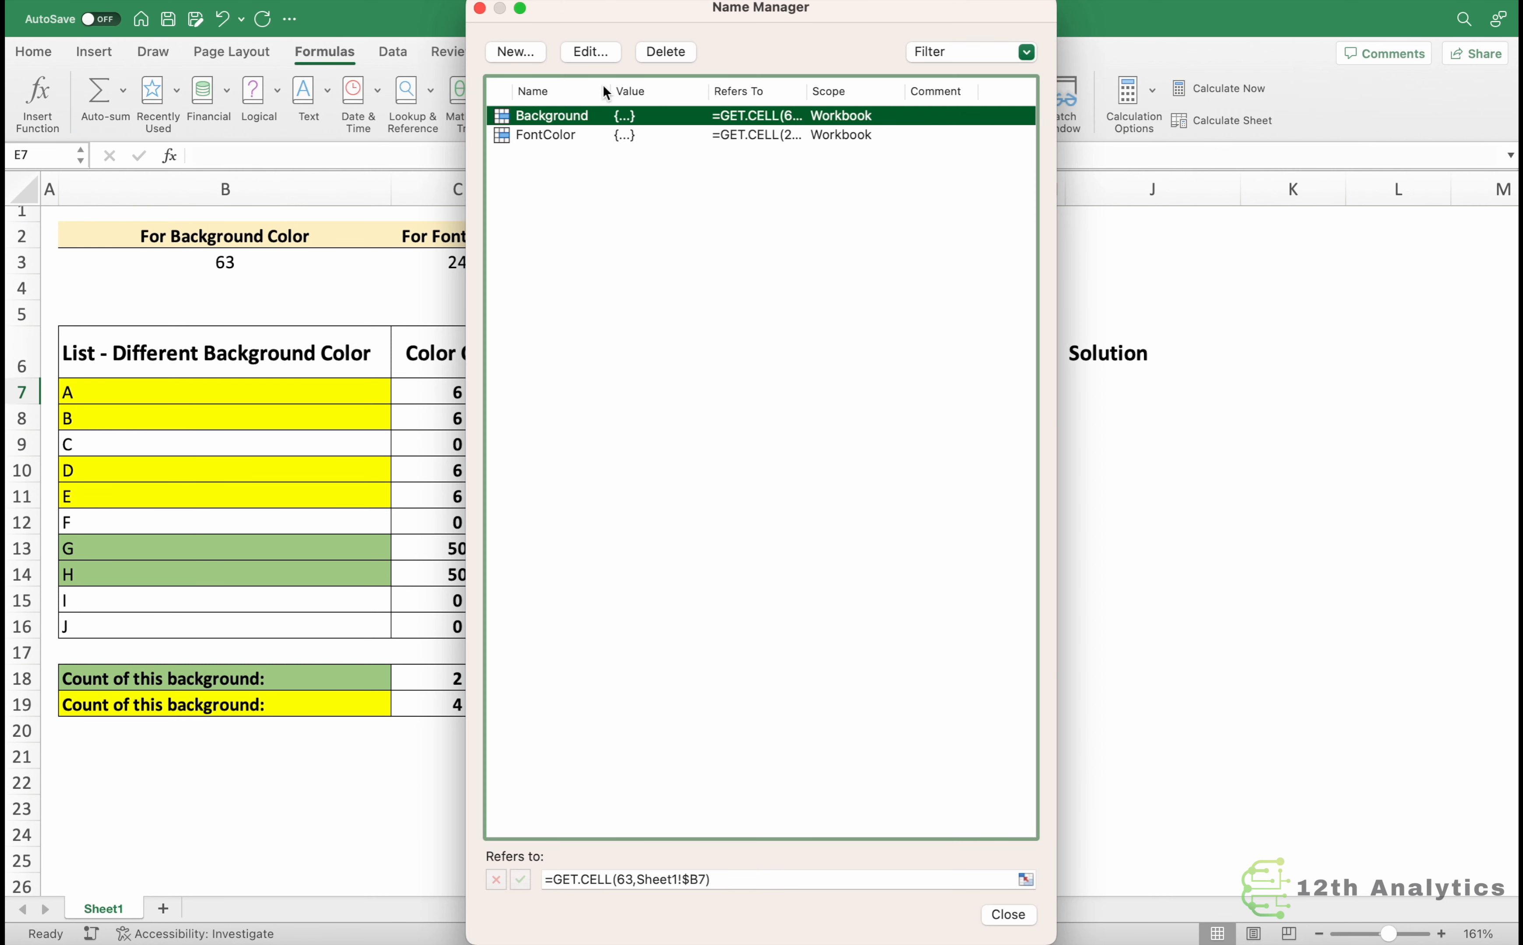
left_click_drag(776, 16, 1149, 28)
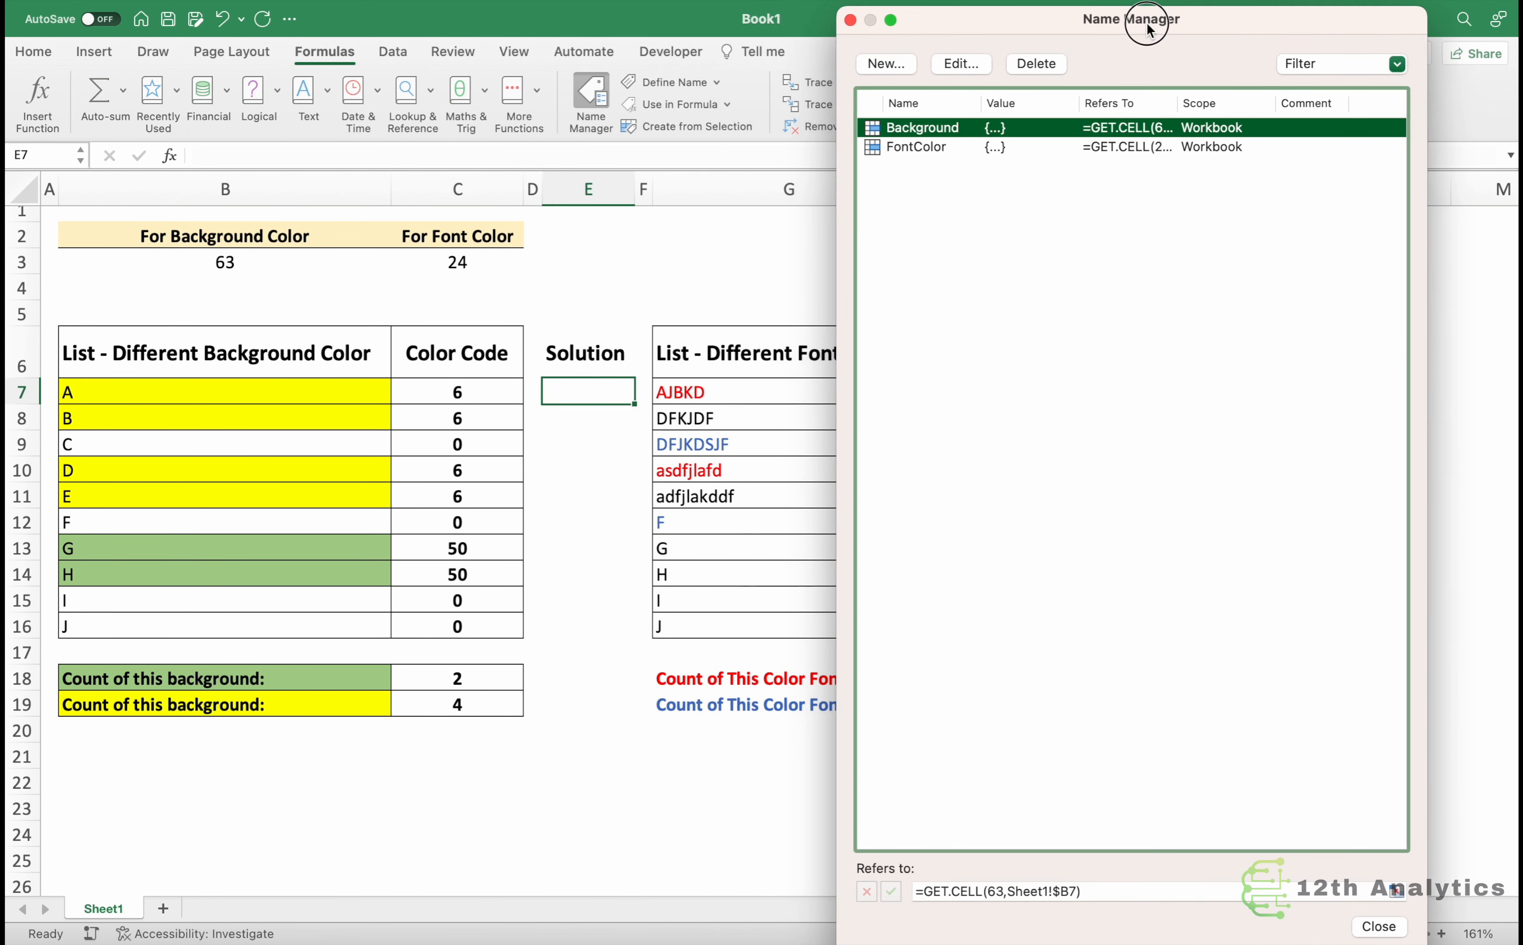
left_click(921, 149)
left_click(937, 131)
left_click(1001, 894)
double_click(994, 893)
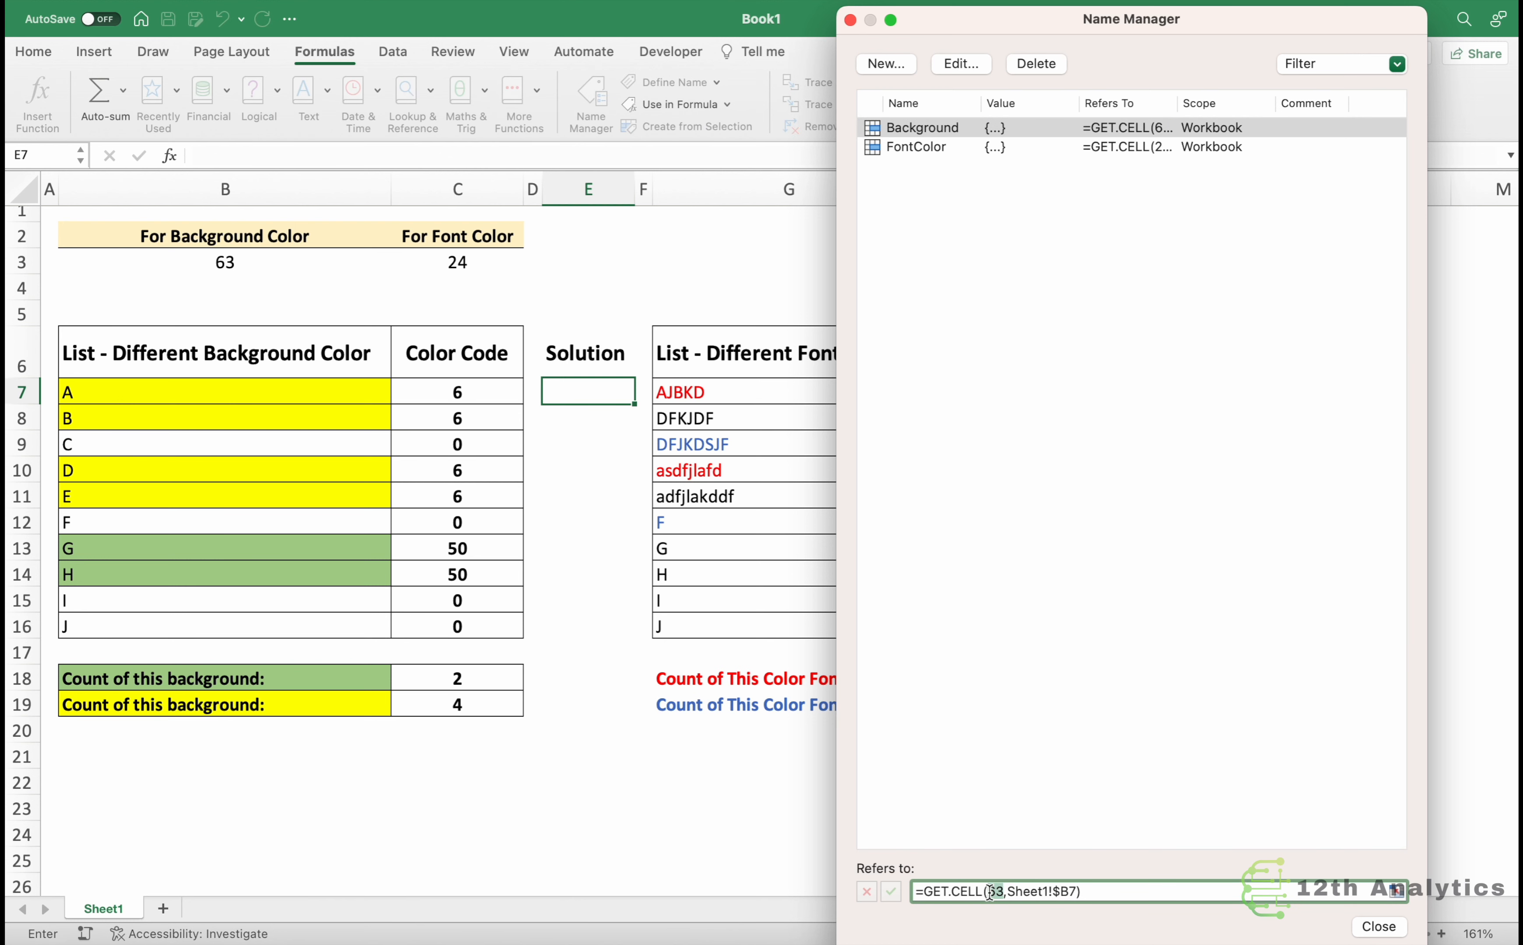
left_click_drag(922, 891, 979, 894)
left_click_drag(1008, 893, 983, 894)
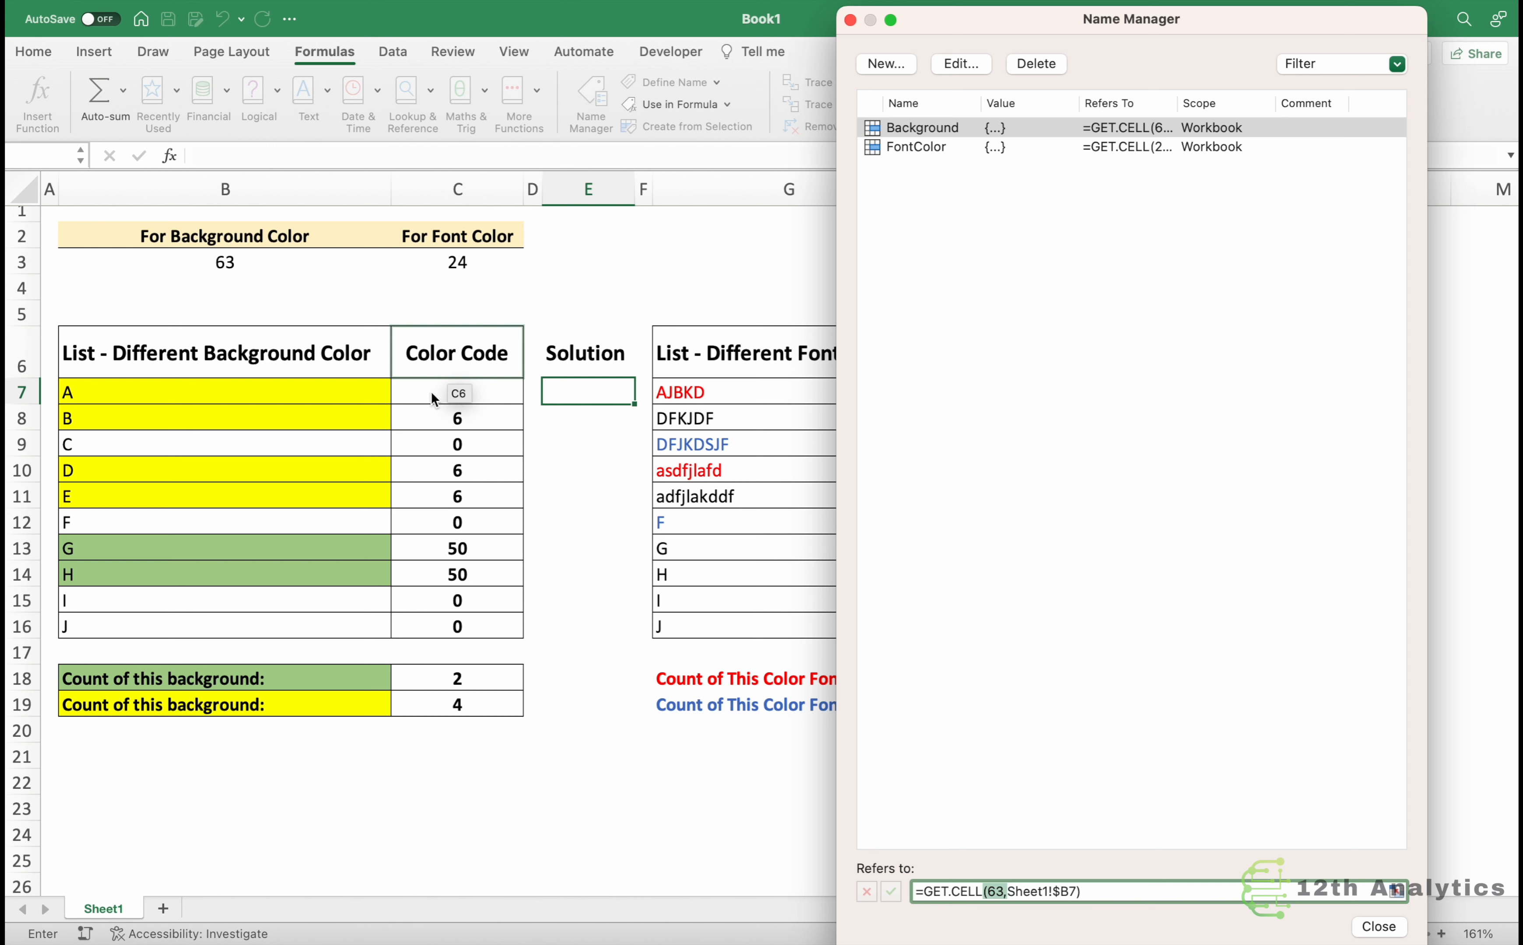
left_click(1107, 894)
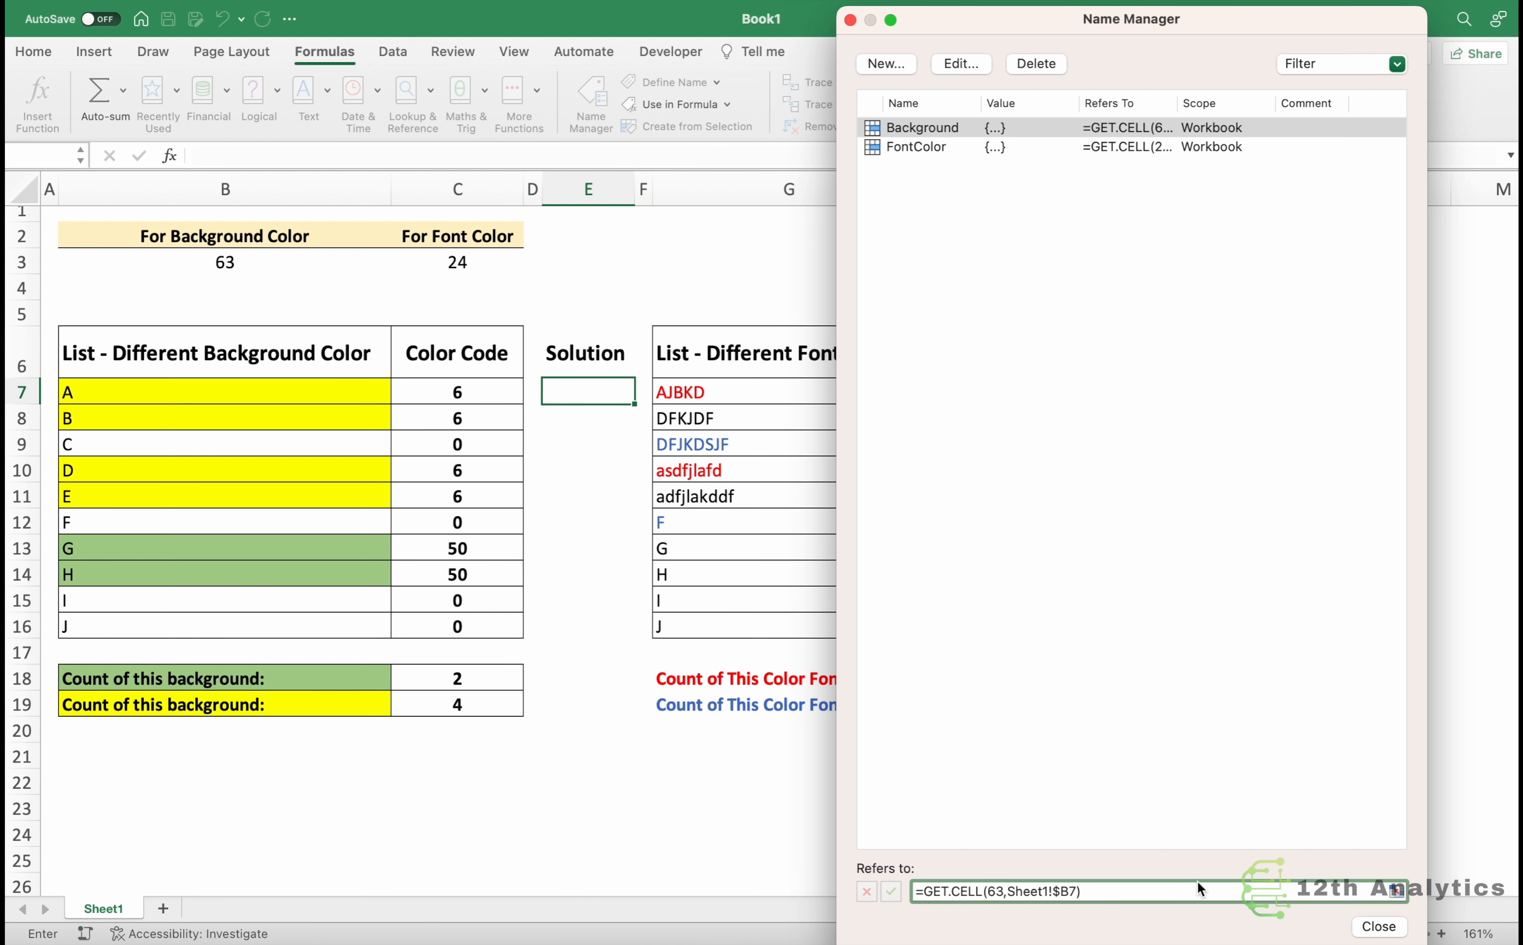
Define a new name Background2 that refers to =get.cell(63,Sheet1!$B7).
left_click(888, 64)
left_click_drag(787, 155, 1022, 188)
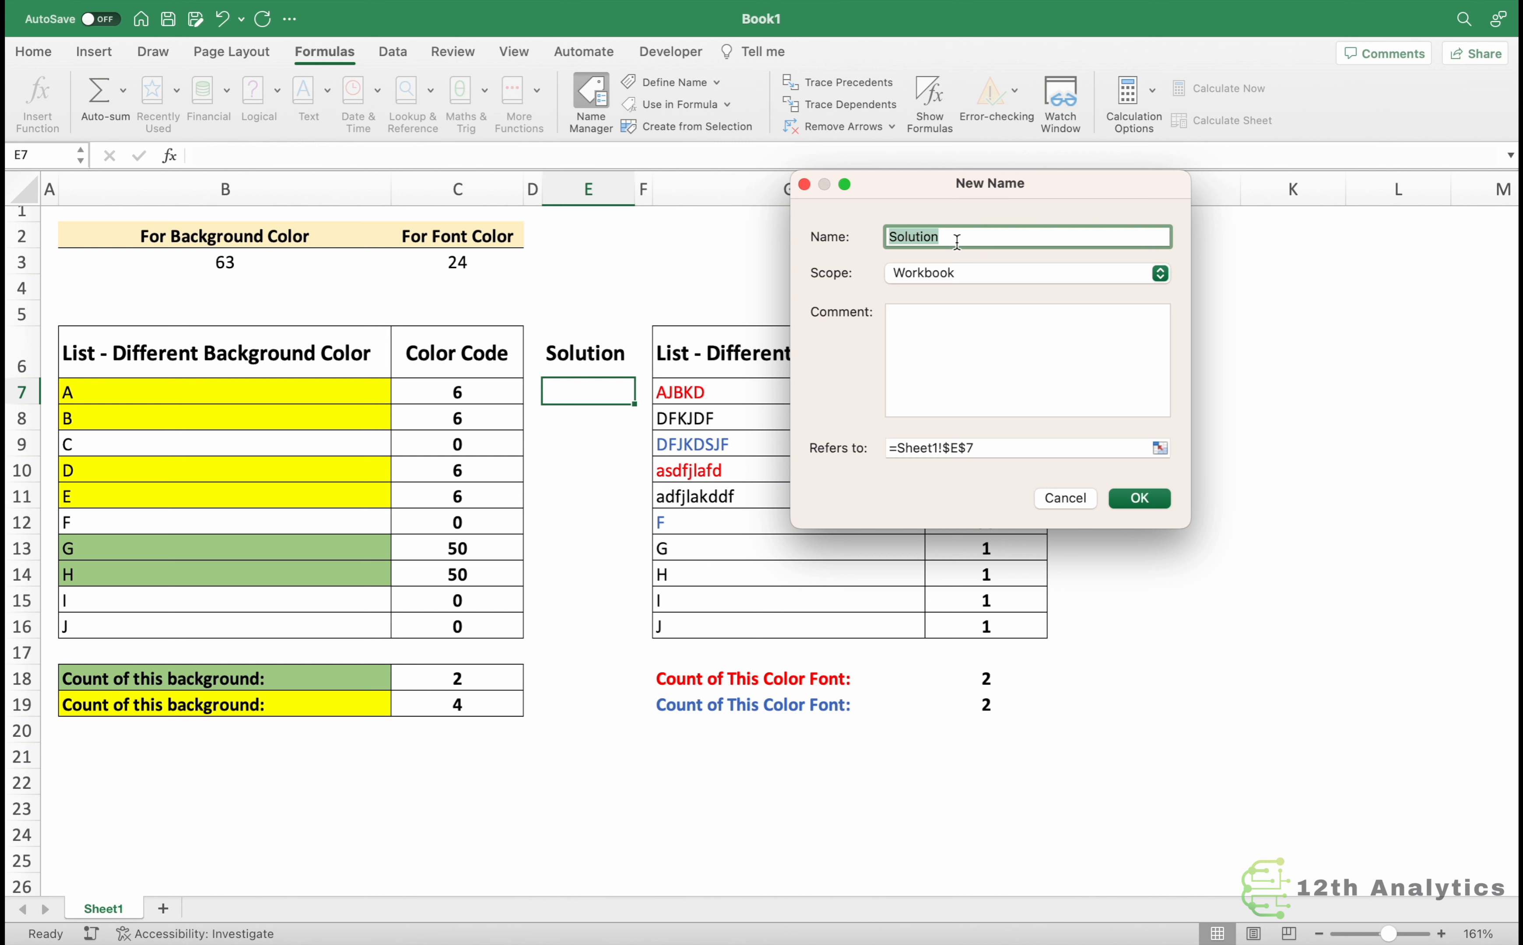
type("Bac")
type("kground")
type("@")
key("BackSpace")
type("2")
left_click(998, 448)
type("=get.cell(63,")
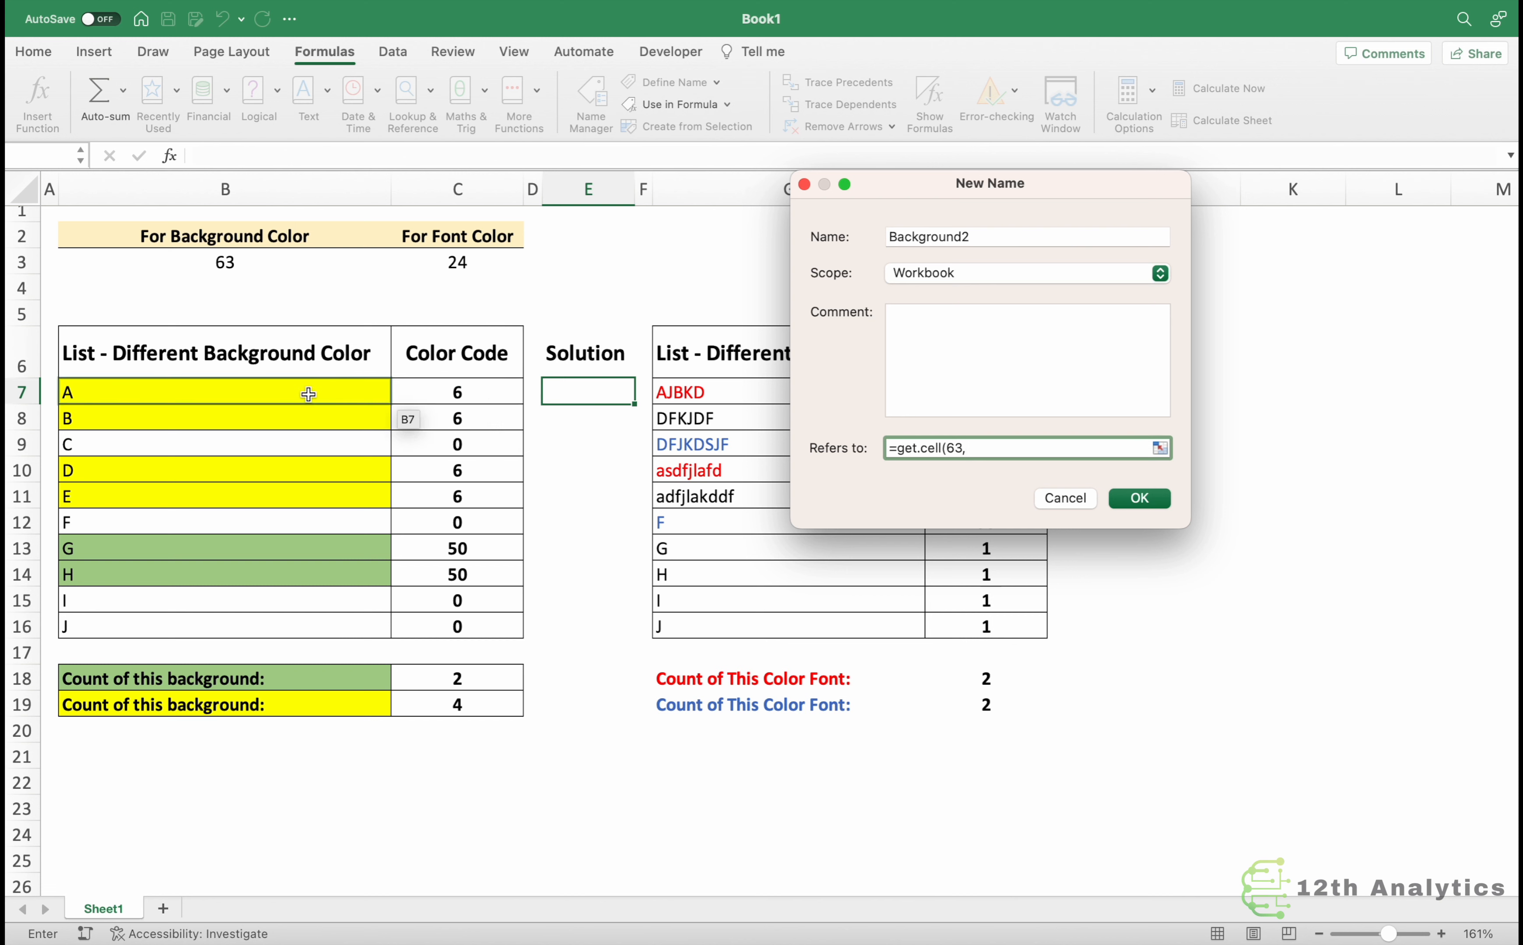
left_click(256, 394)
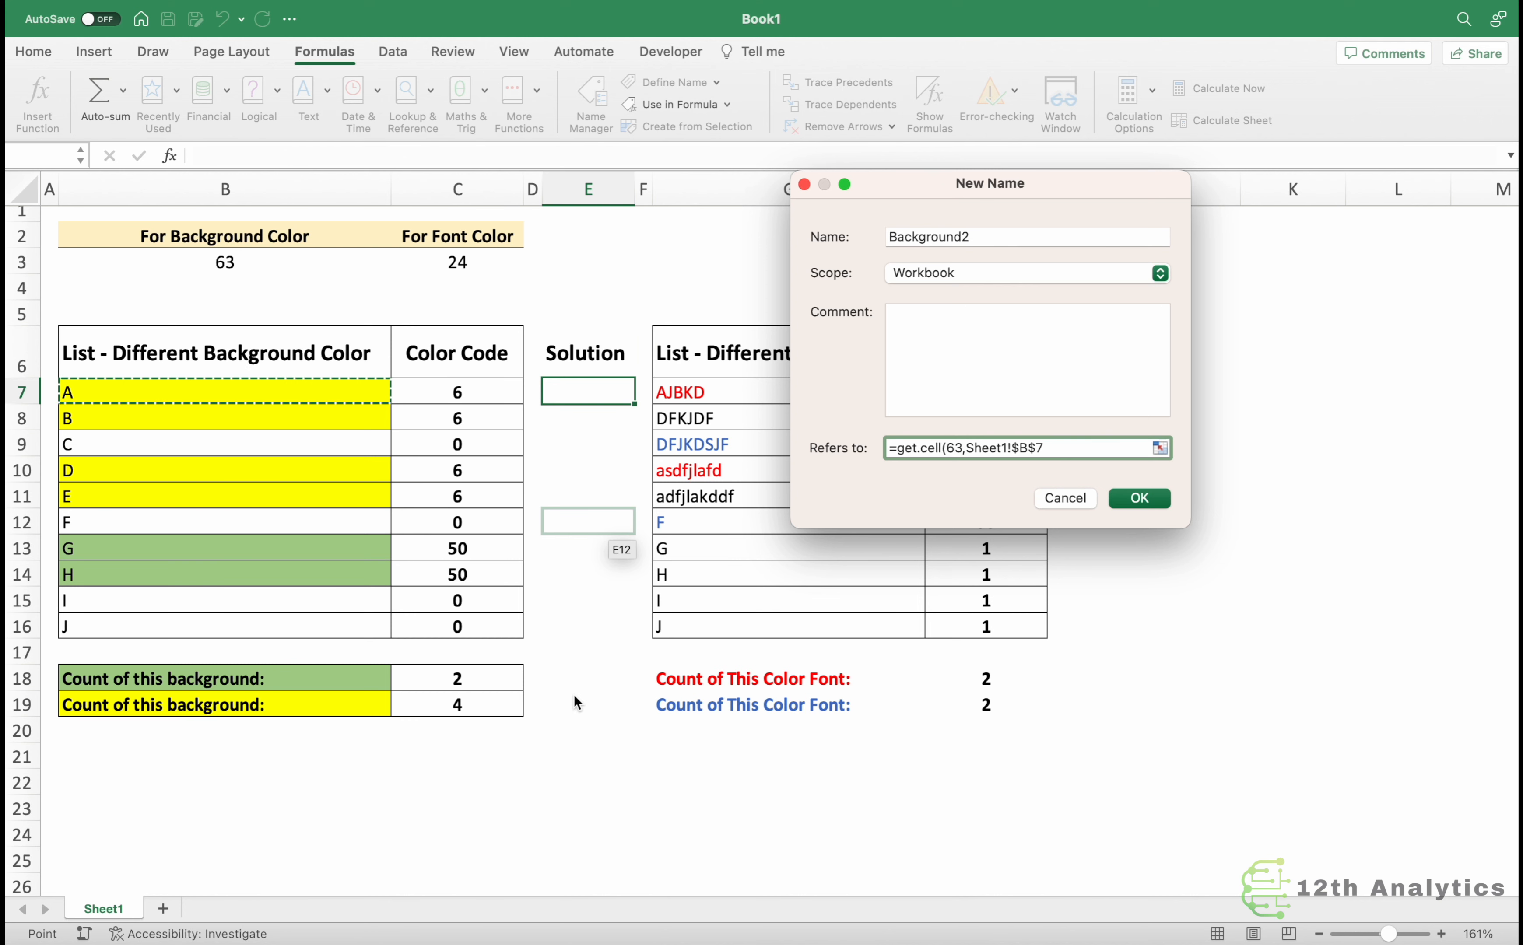
key("F4")
key("F4")
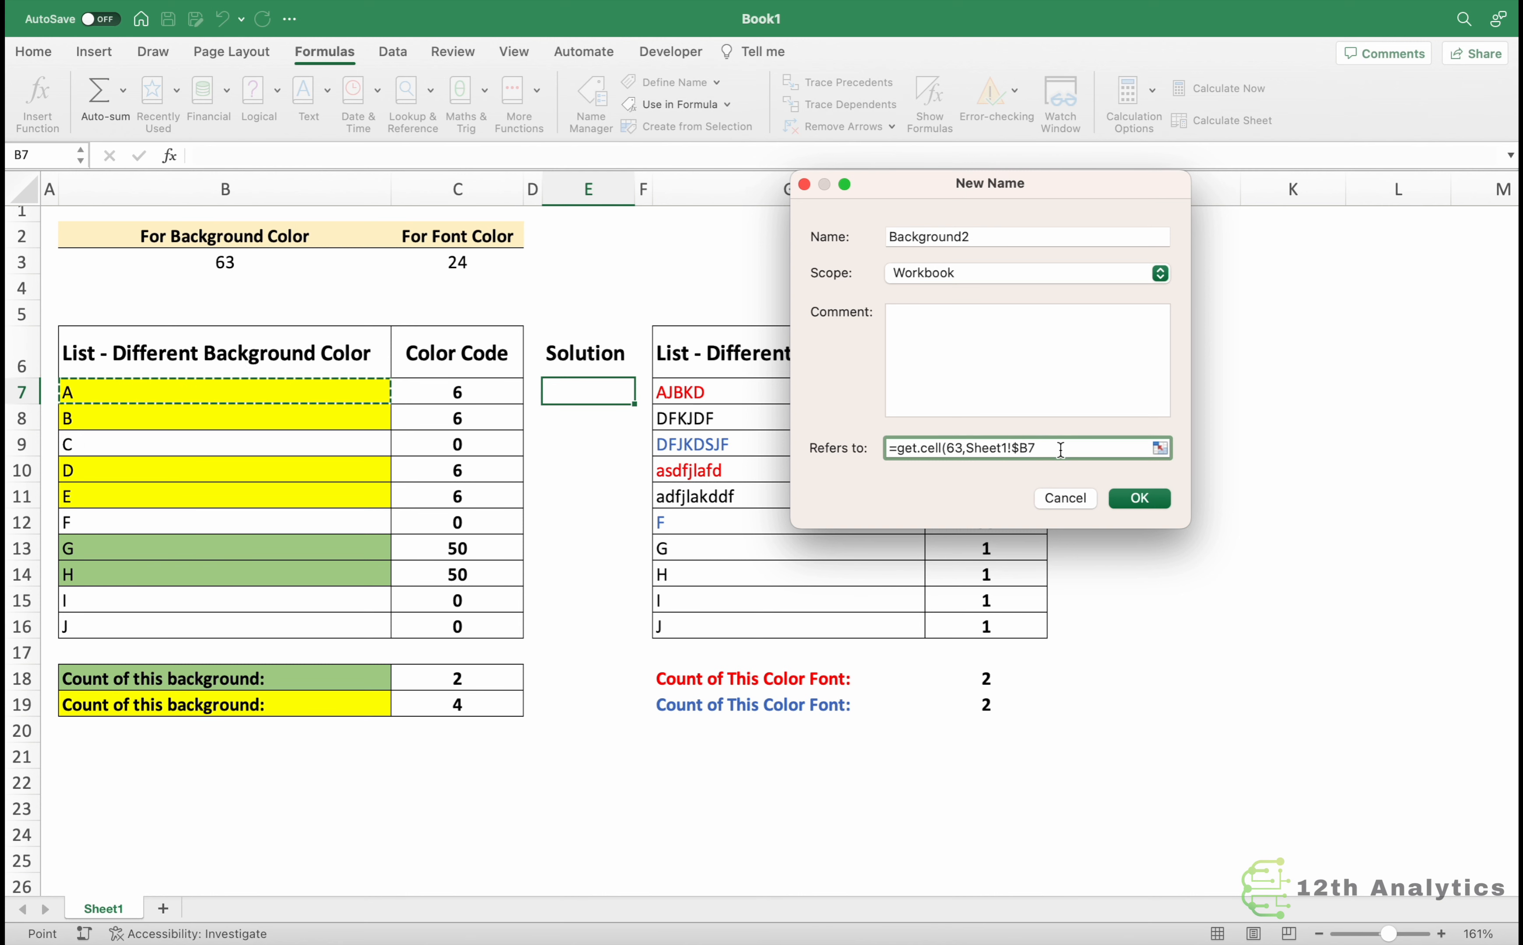
type(")")
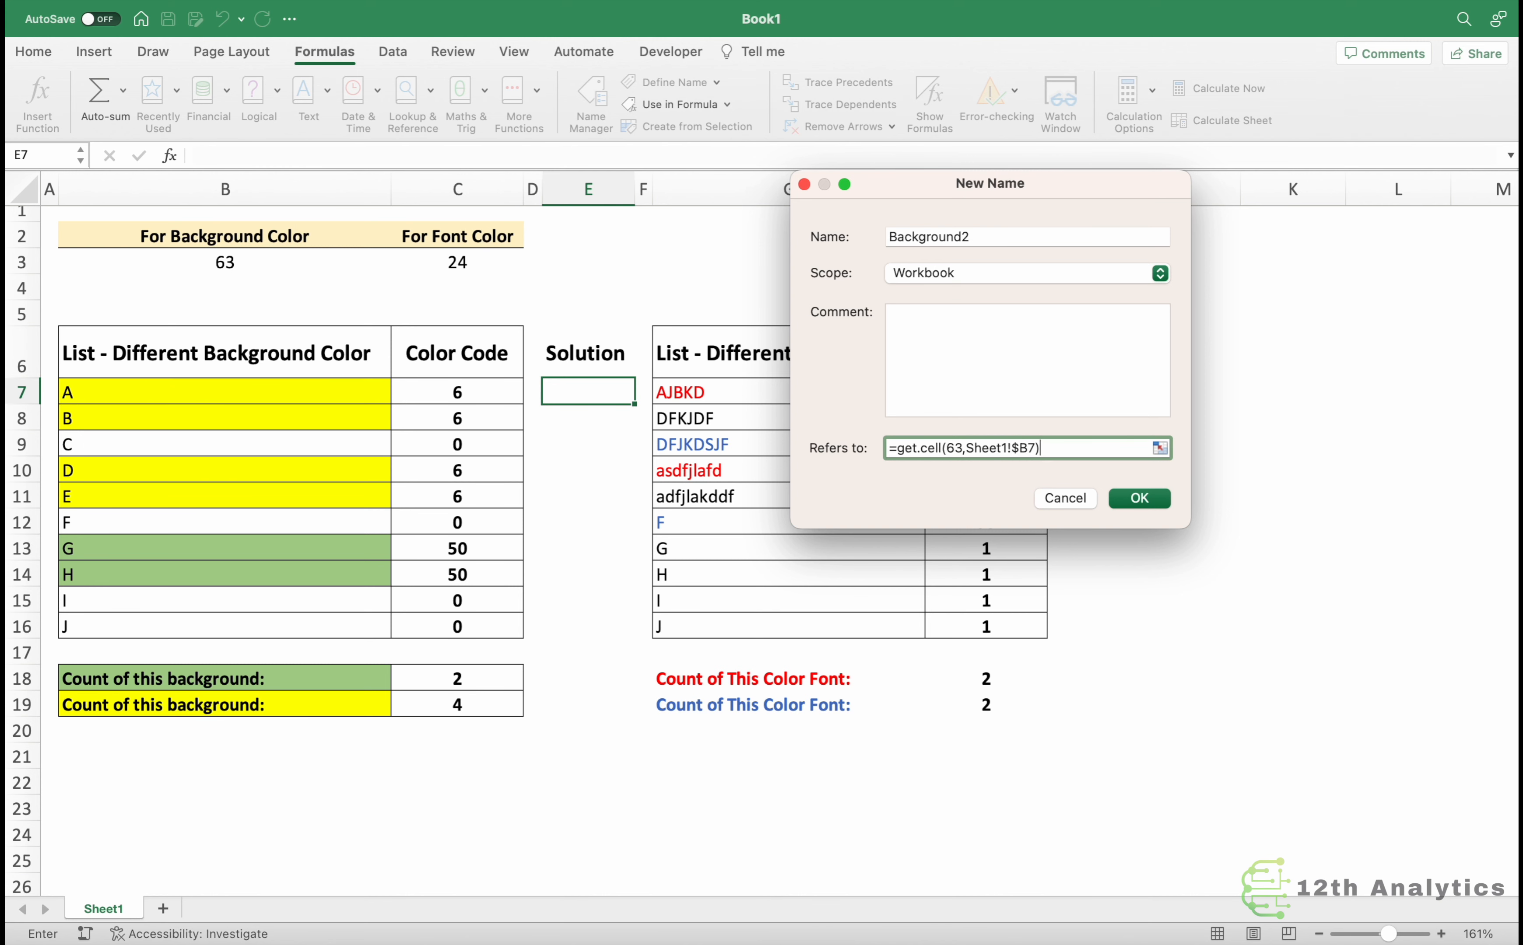
left_click(1139, 499)
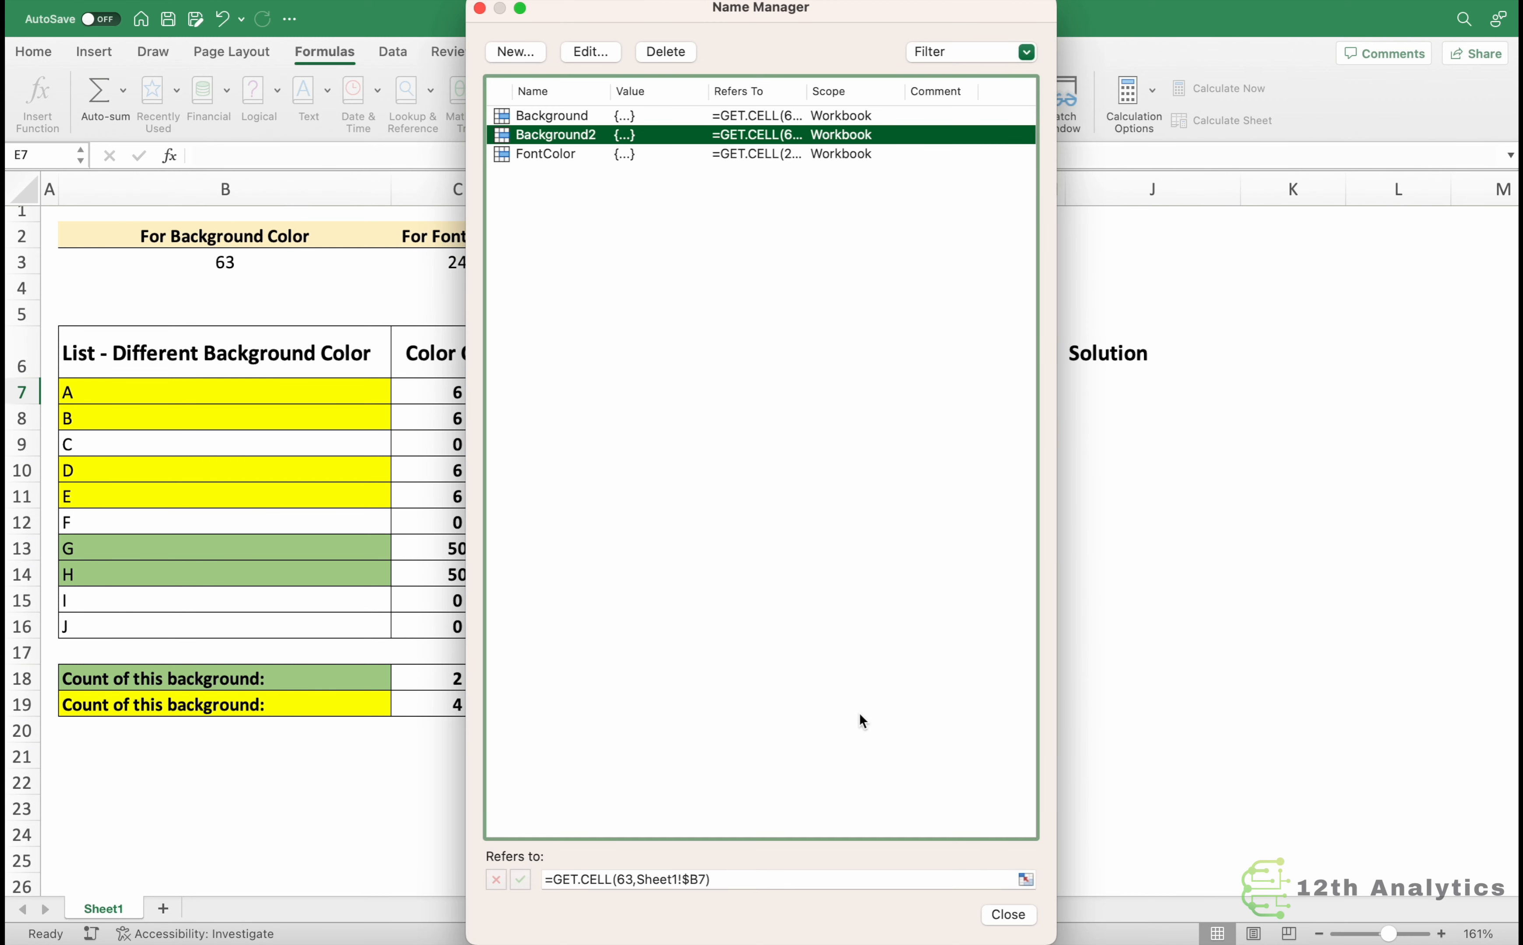
Close Name Manager and enter =Background2 in the first Solution cell of the background table.
left_click(1008, 915)
type("=back")
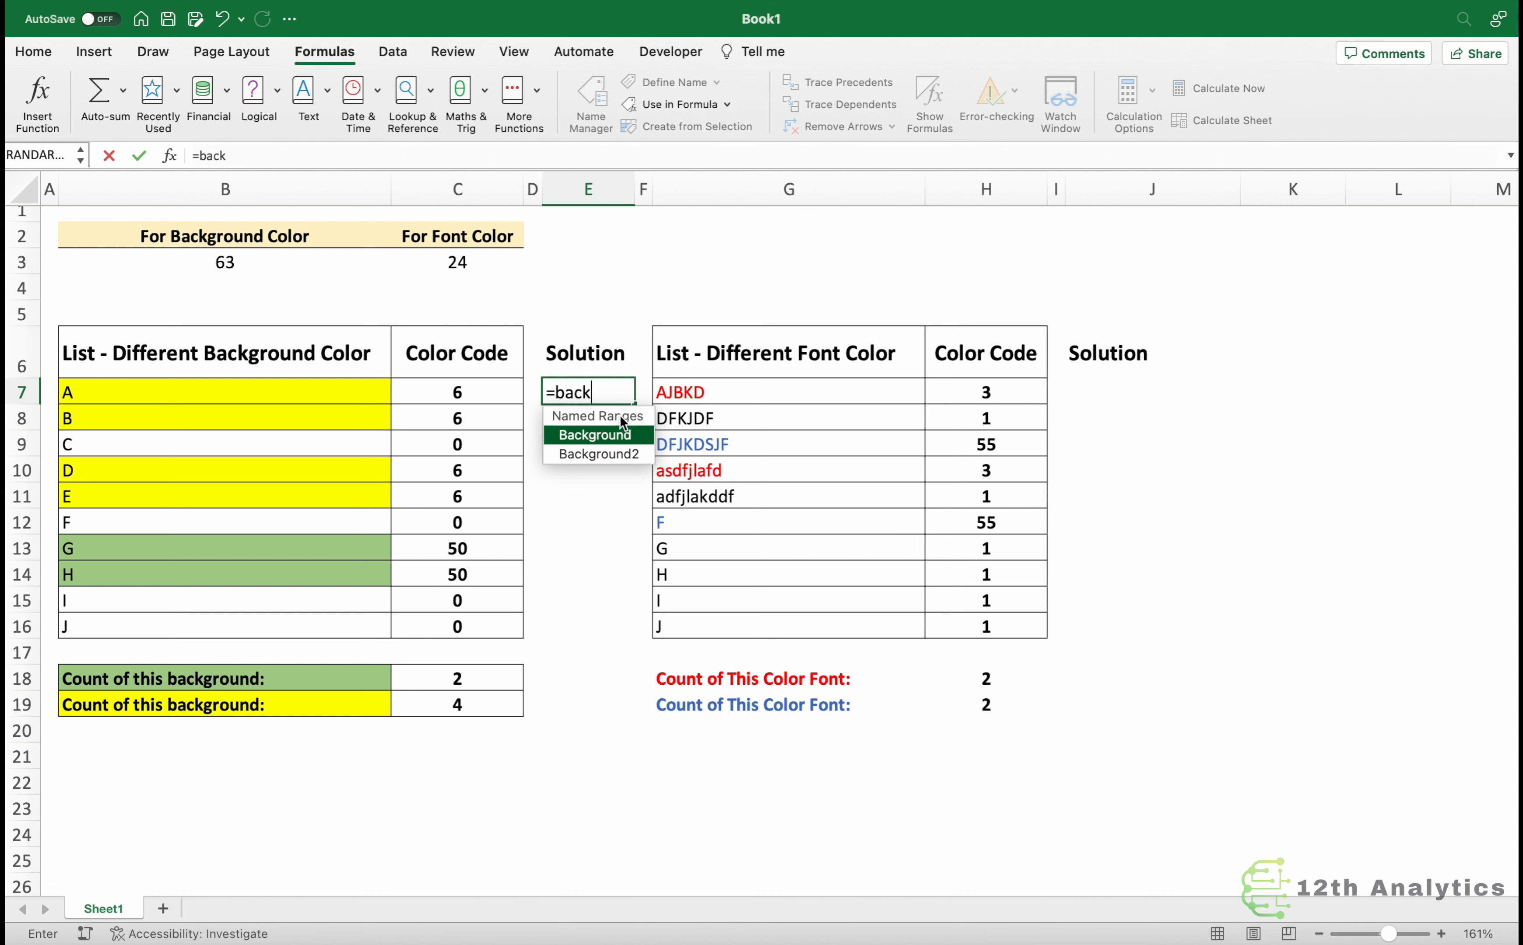
key("Down")
key("Tab")
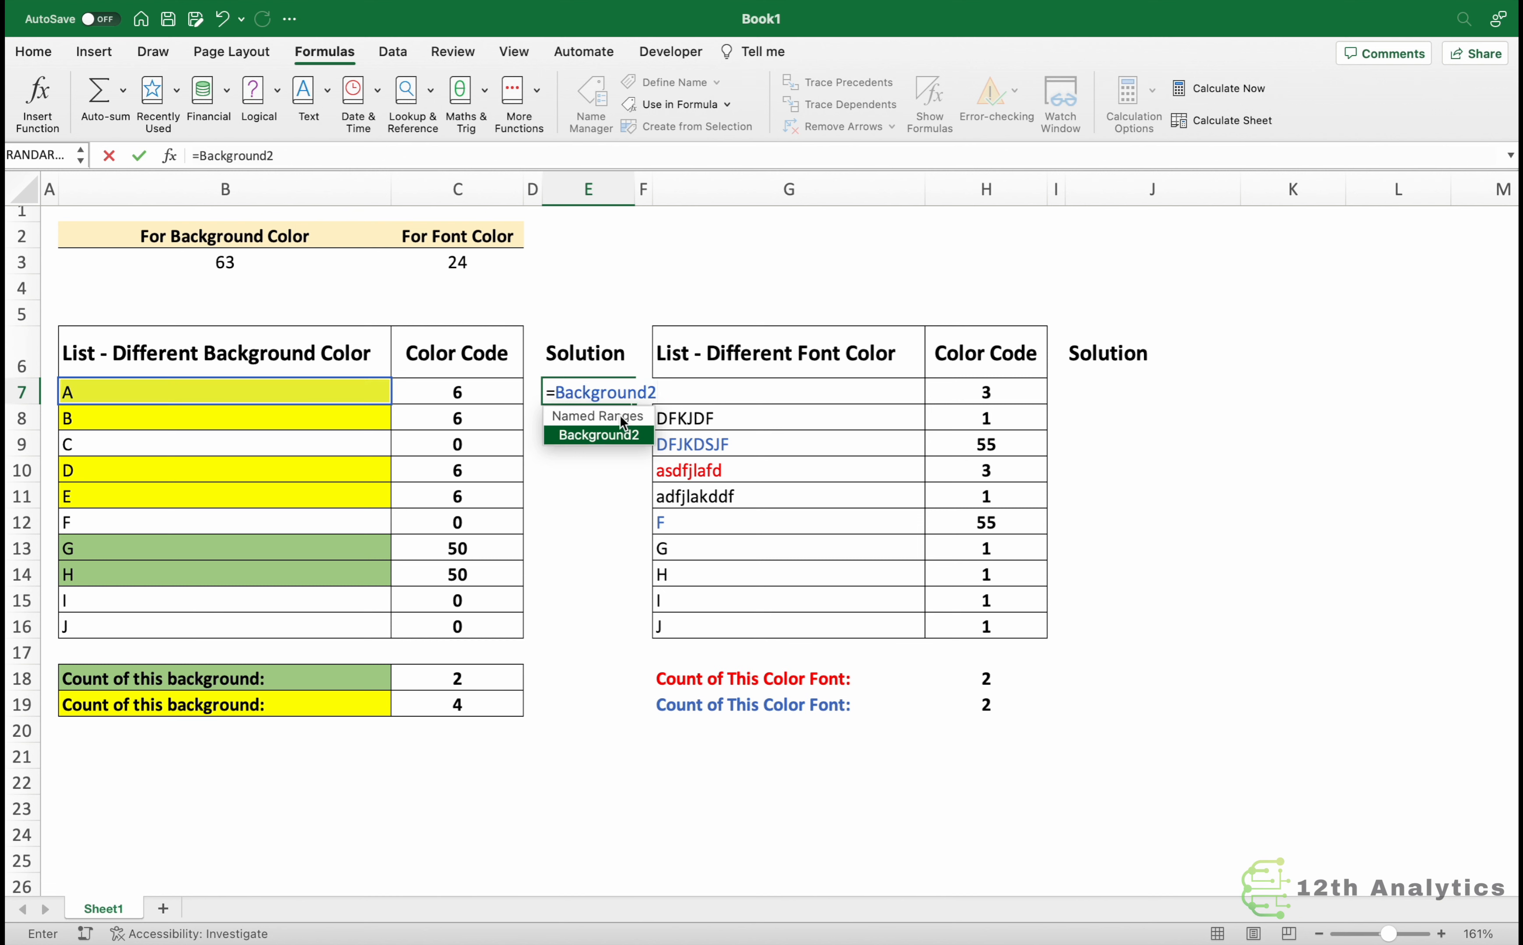
key("Return")
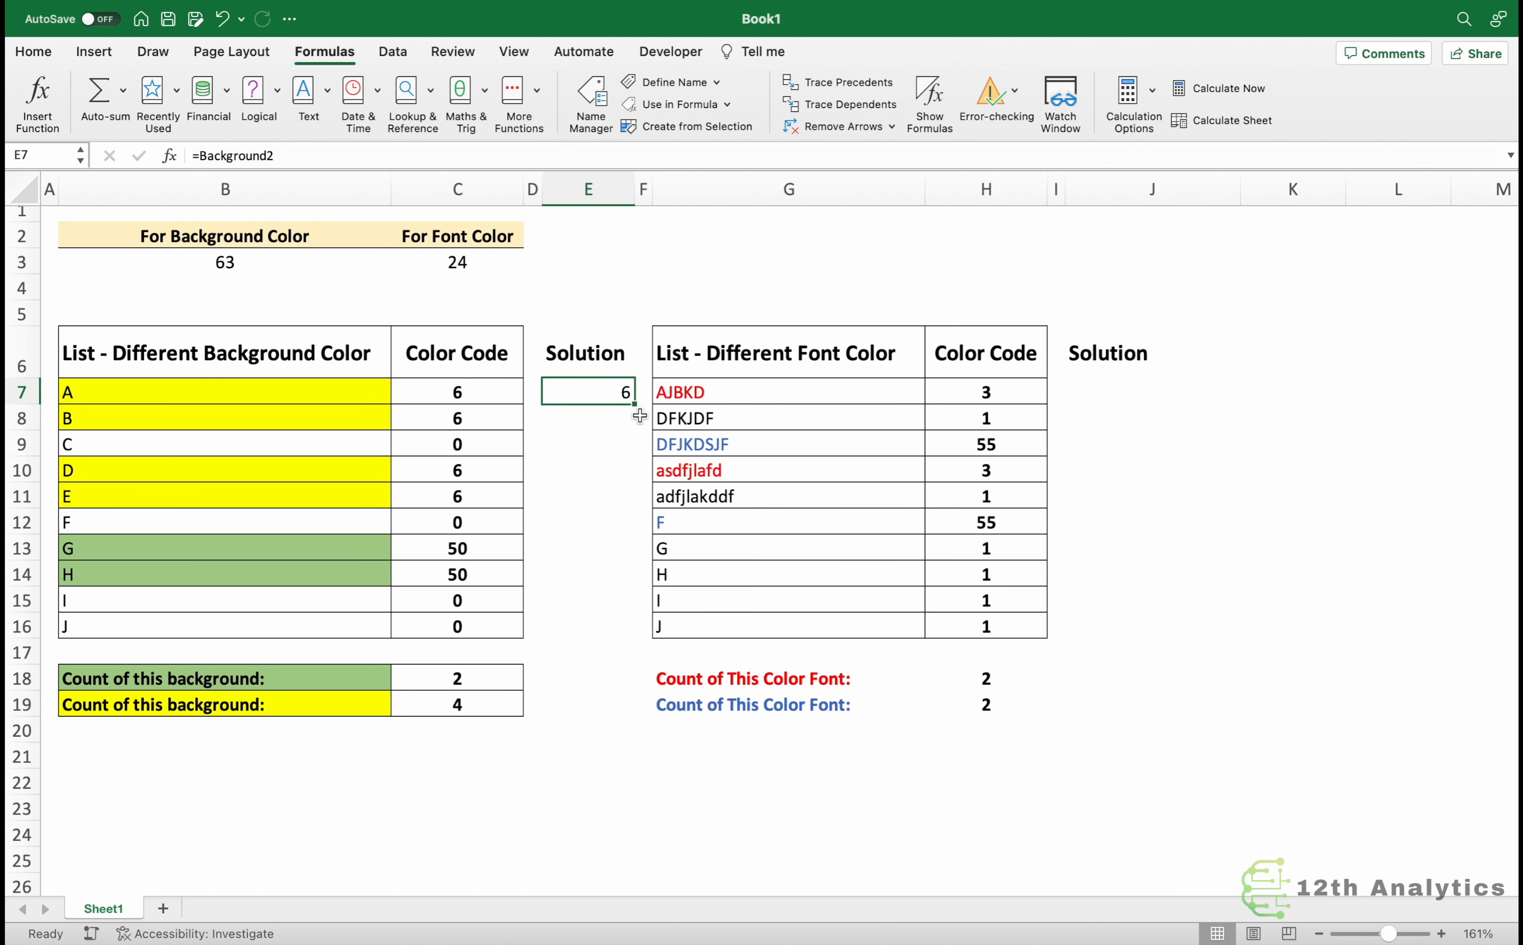
Fill the Background2 formula down the background Solution column through row 16.
left_click_drag(634, 404, 627, 635)
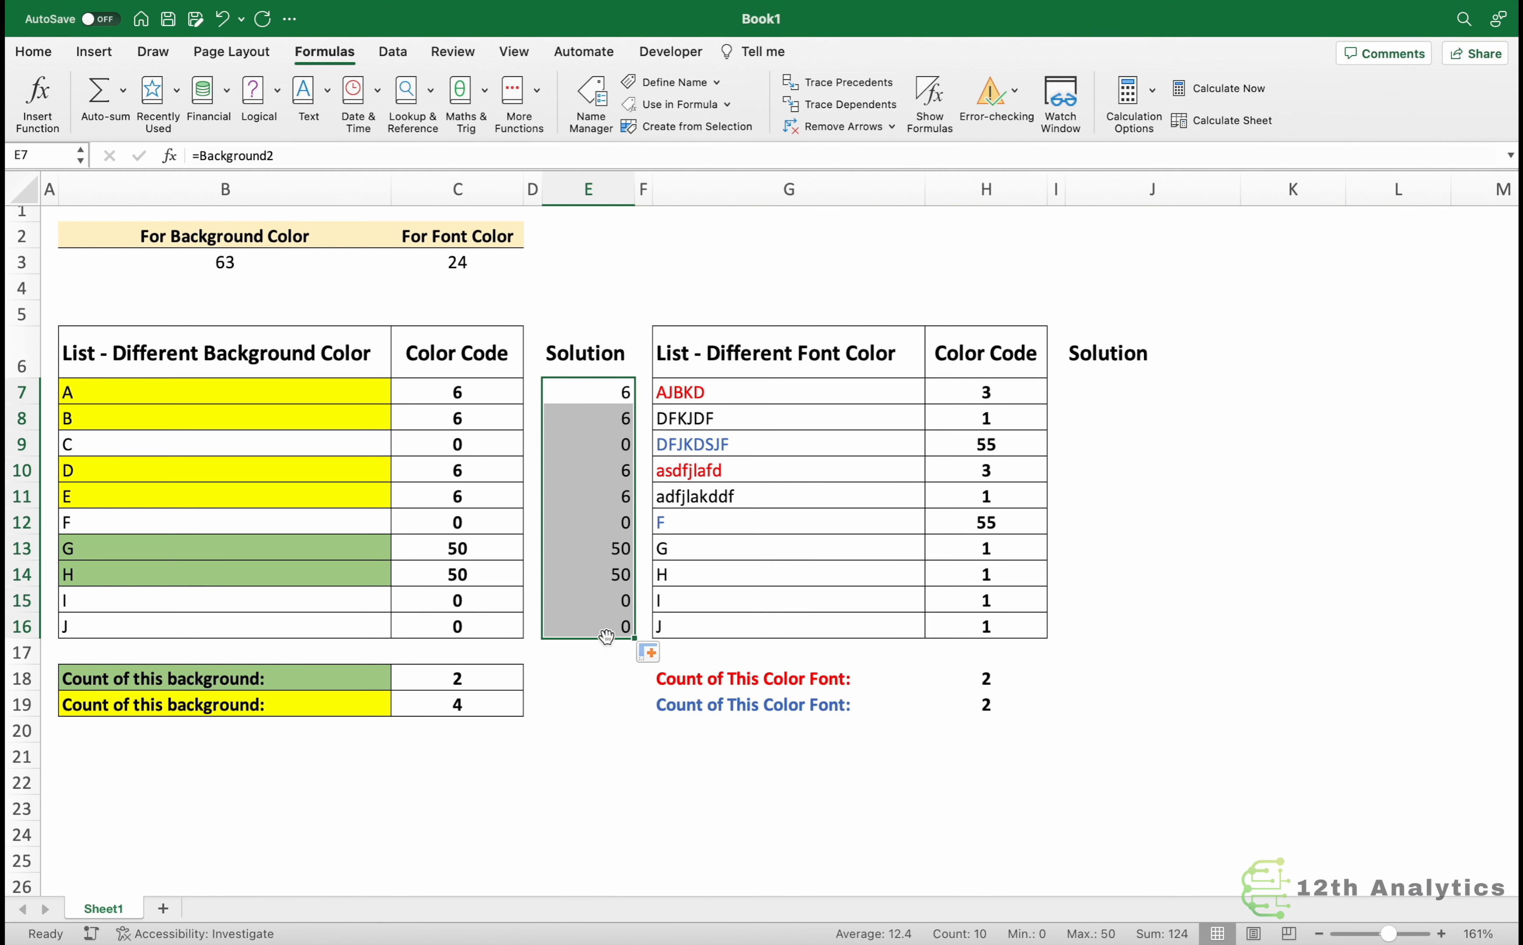
left_click_drag(612, 394, 604, 576)
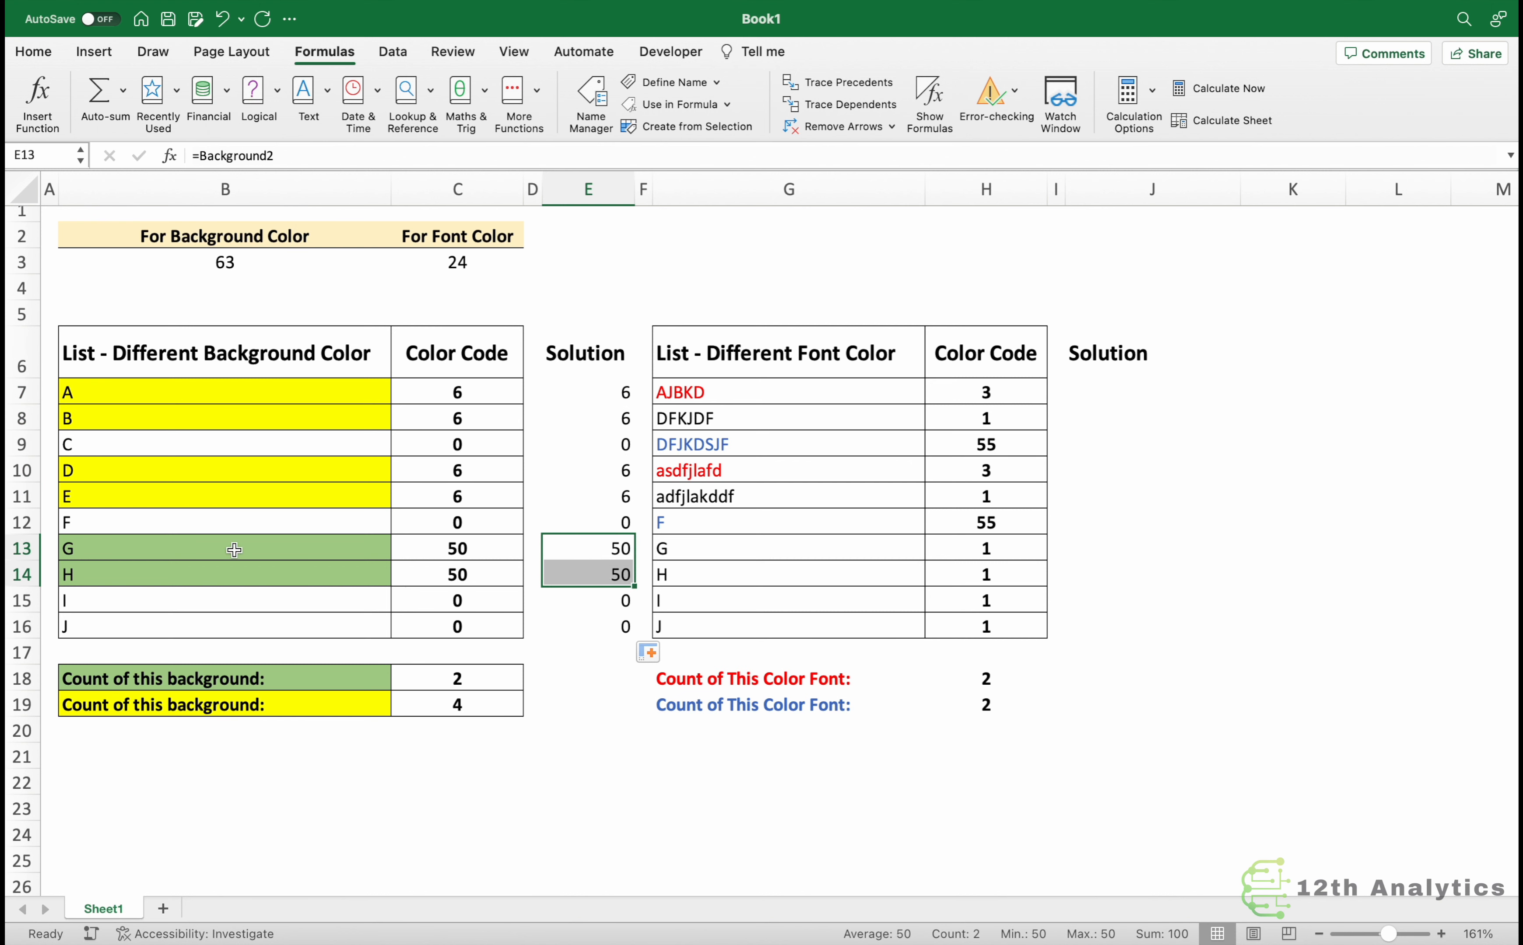
left_click(607, 610)
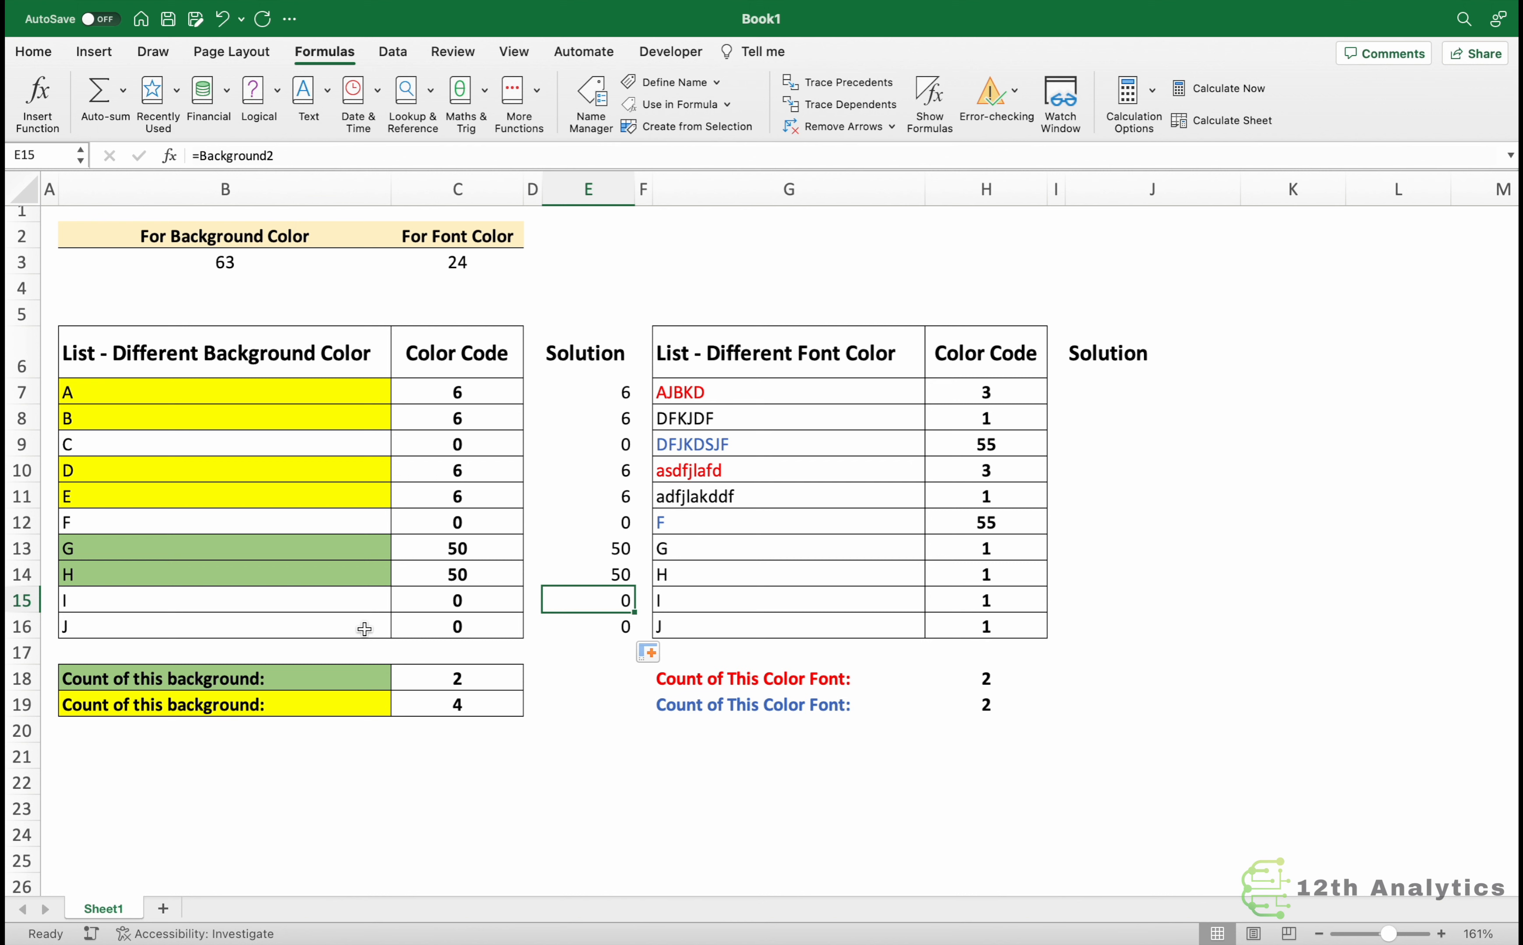
Enter =COUNTIF($E$7:$E$16,6) in the Solution cell beside the green background count.
left_click(566, 681)
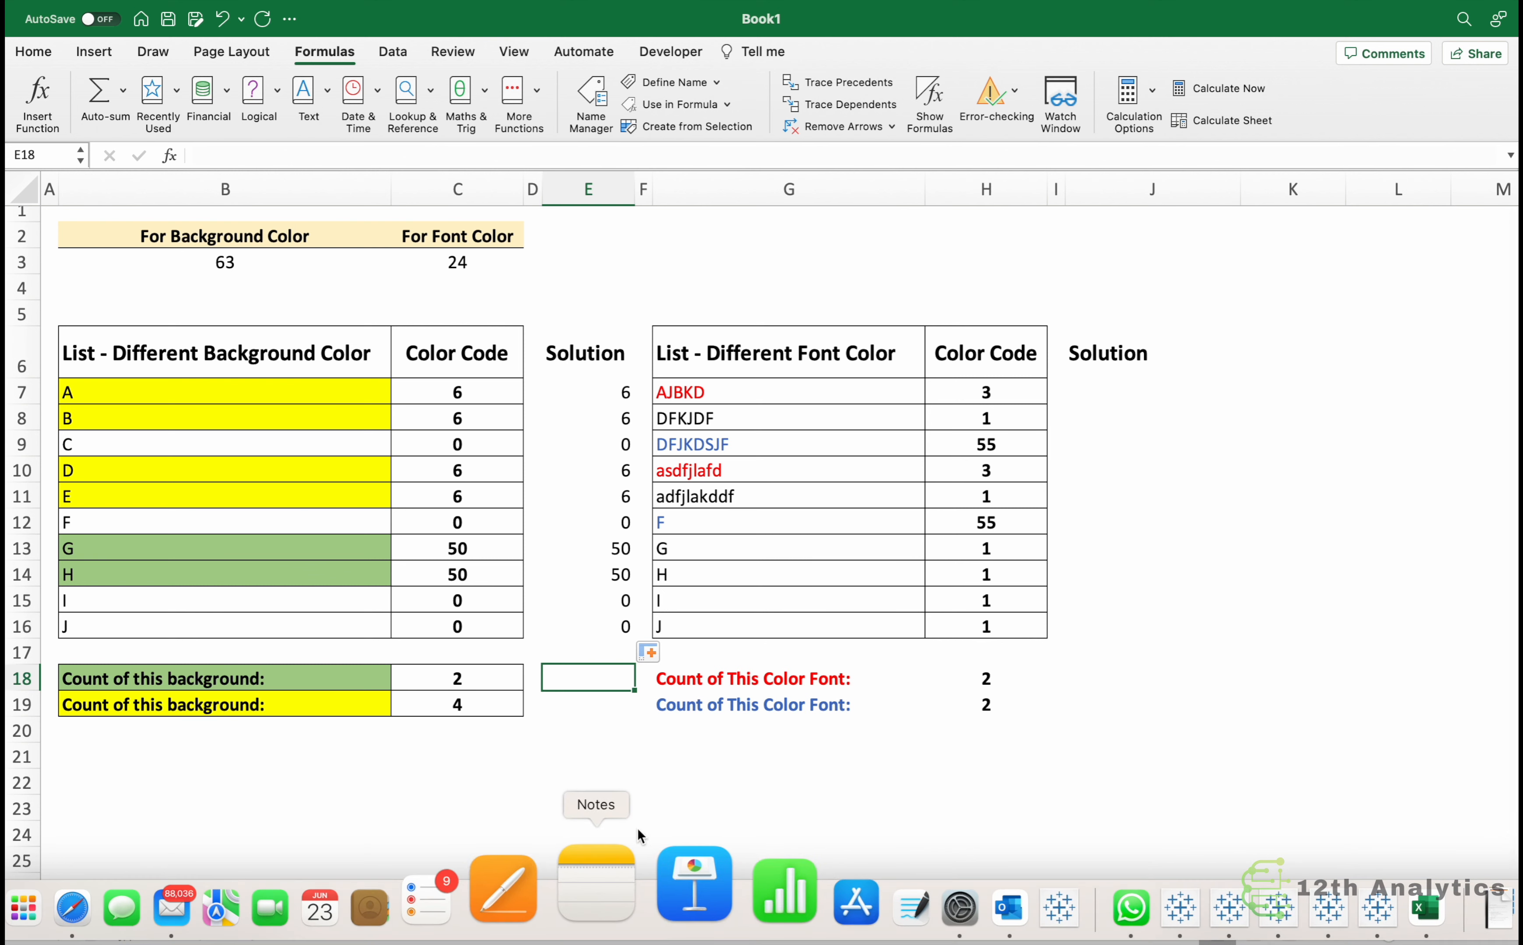
type("=")
type("countif(")
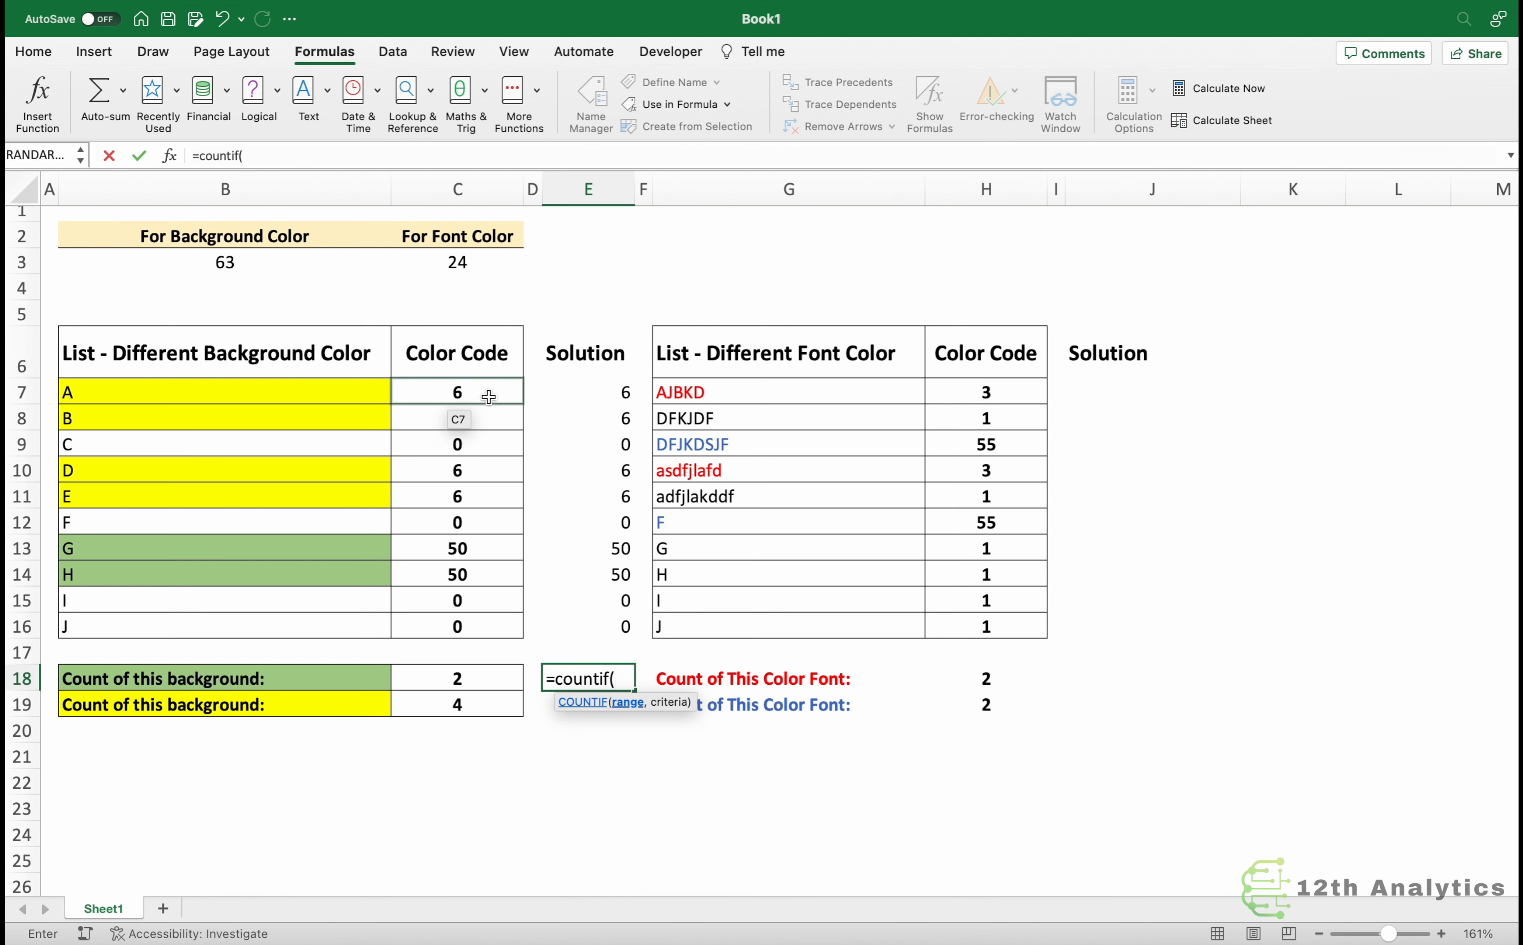
left_click_drag(595, 399, 605, 623)
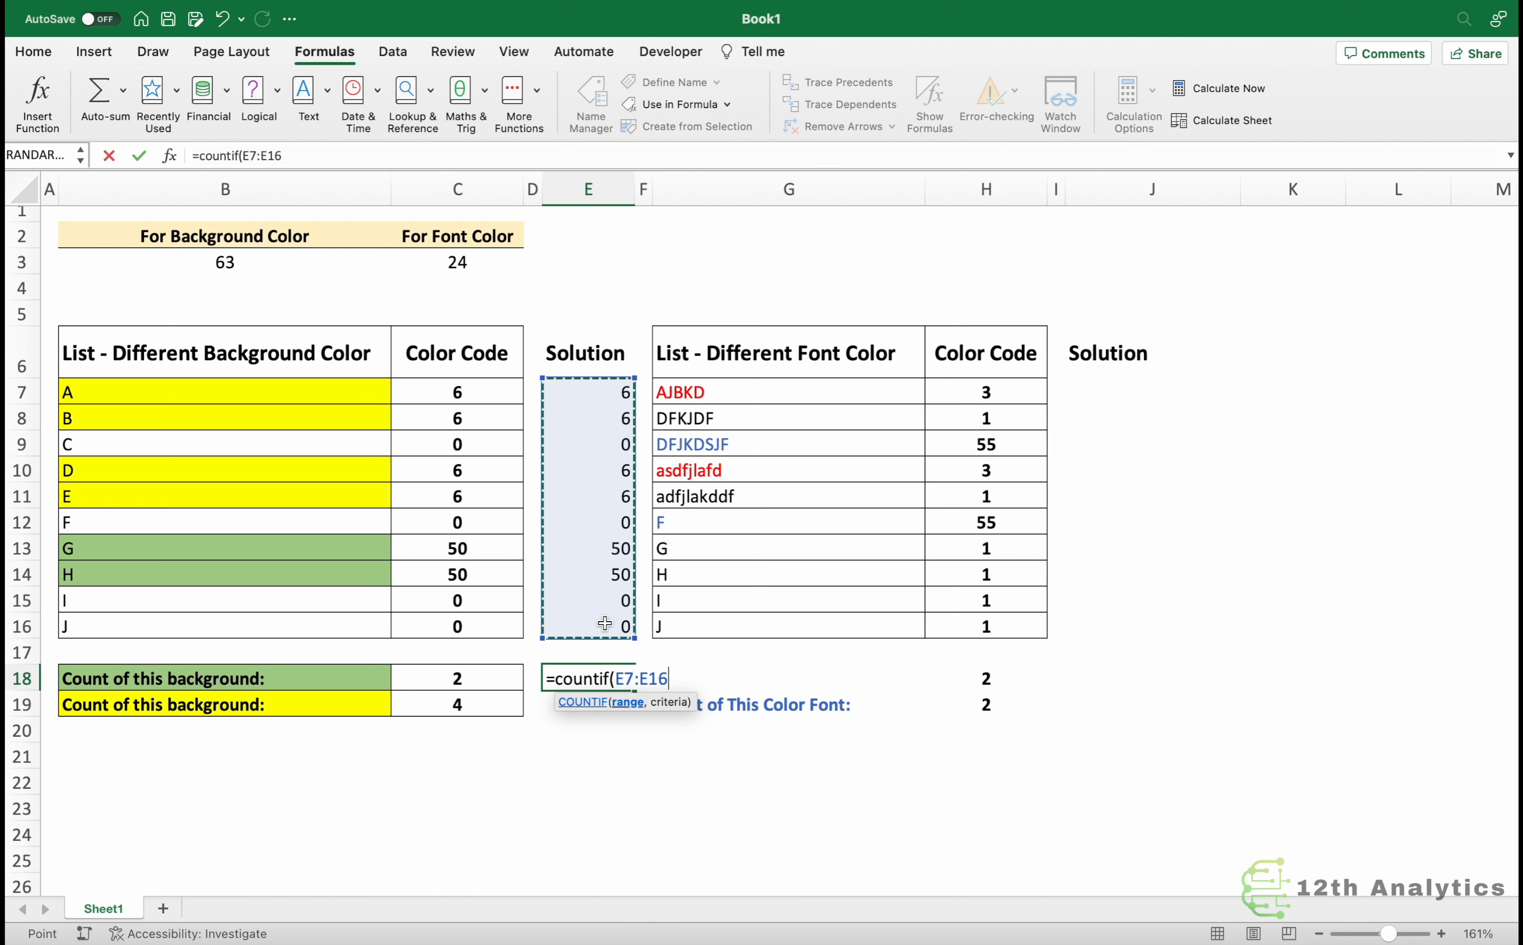
key("F4")
type(",")
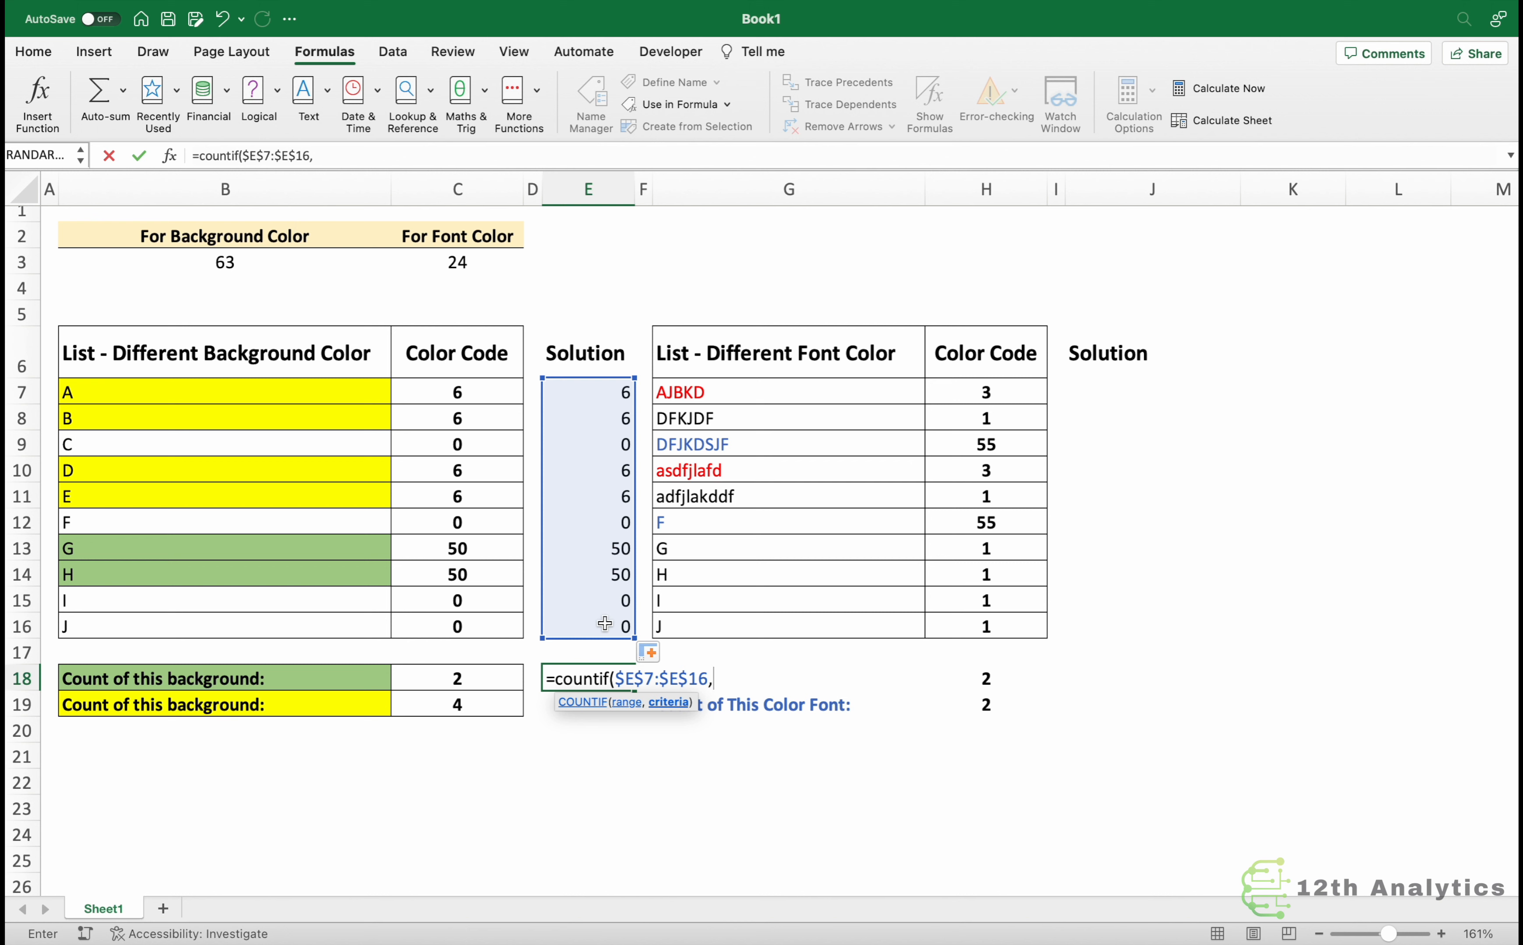
type("63")
key("BackSpace")
key("BackSpace")
type("6)")
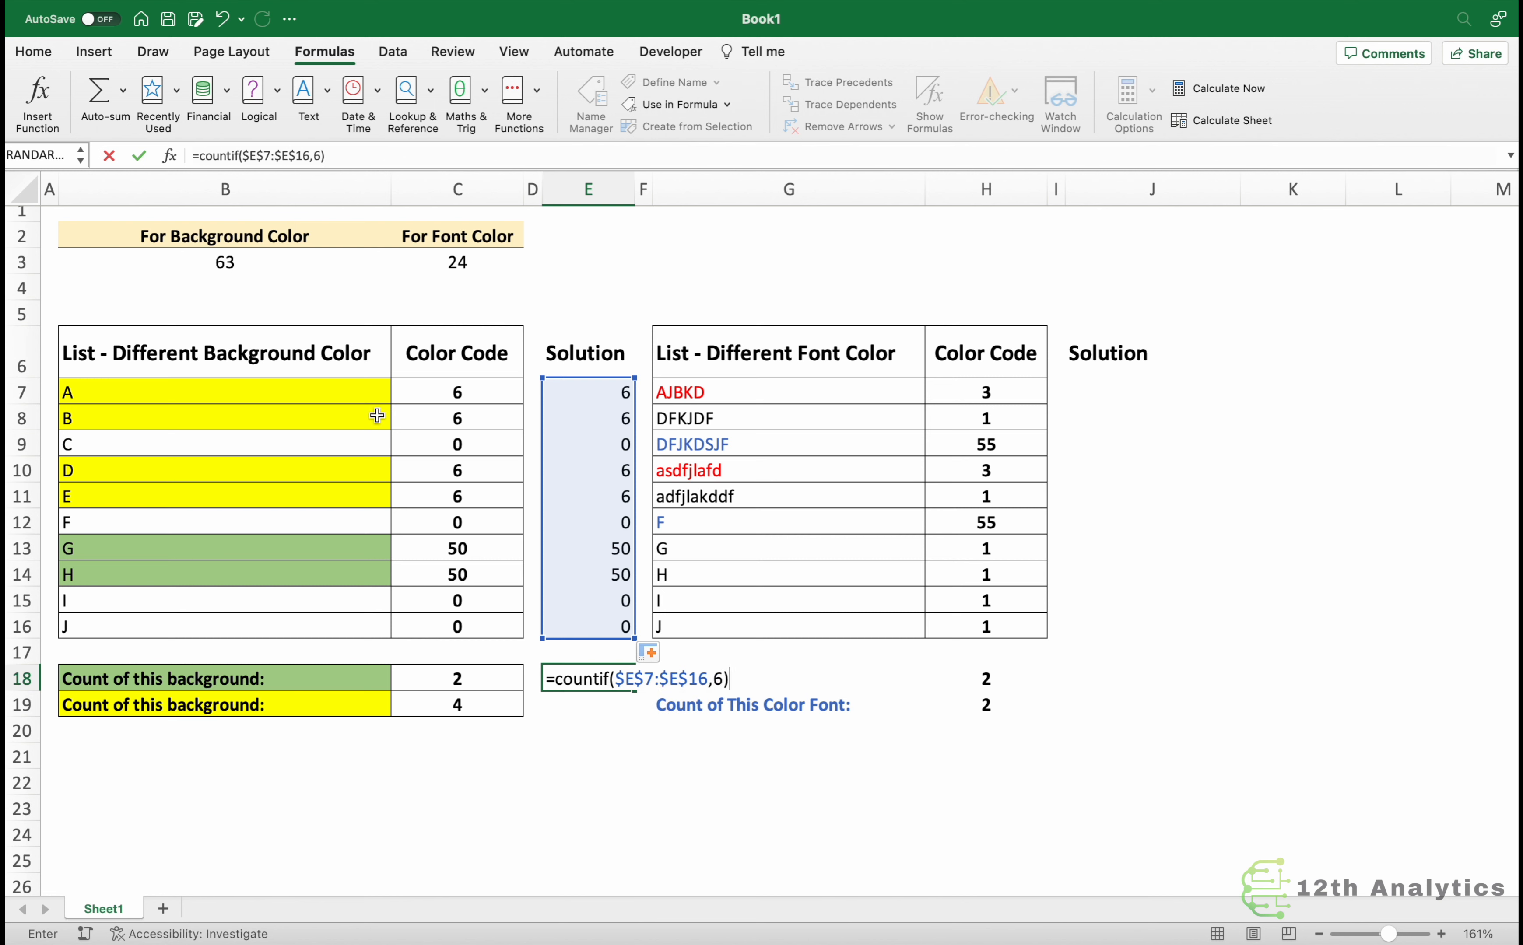
key("Return")
key("Up")
key("F2")
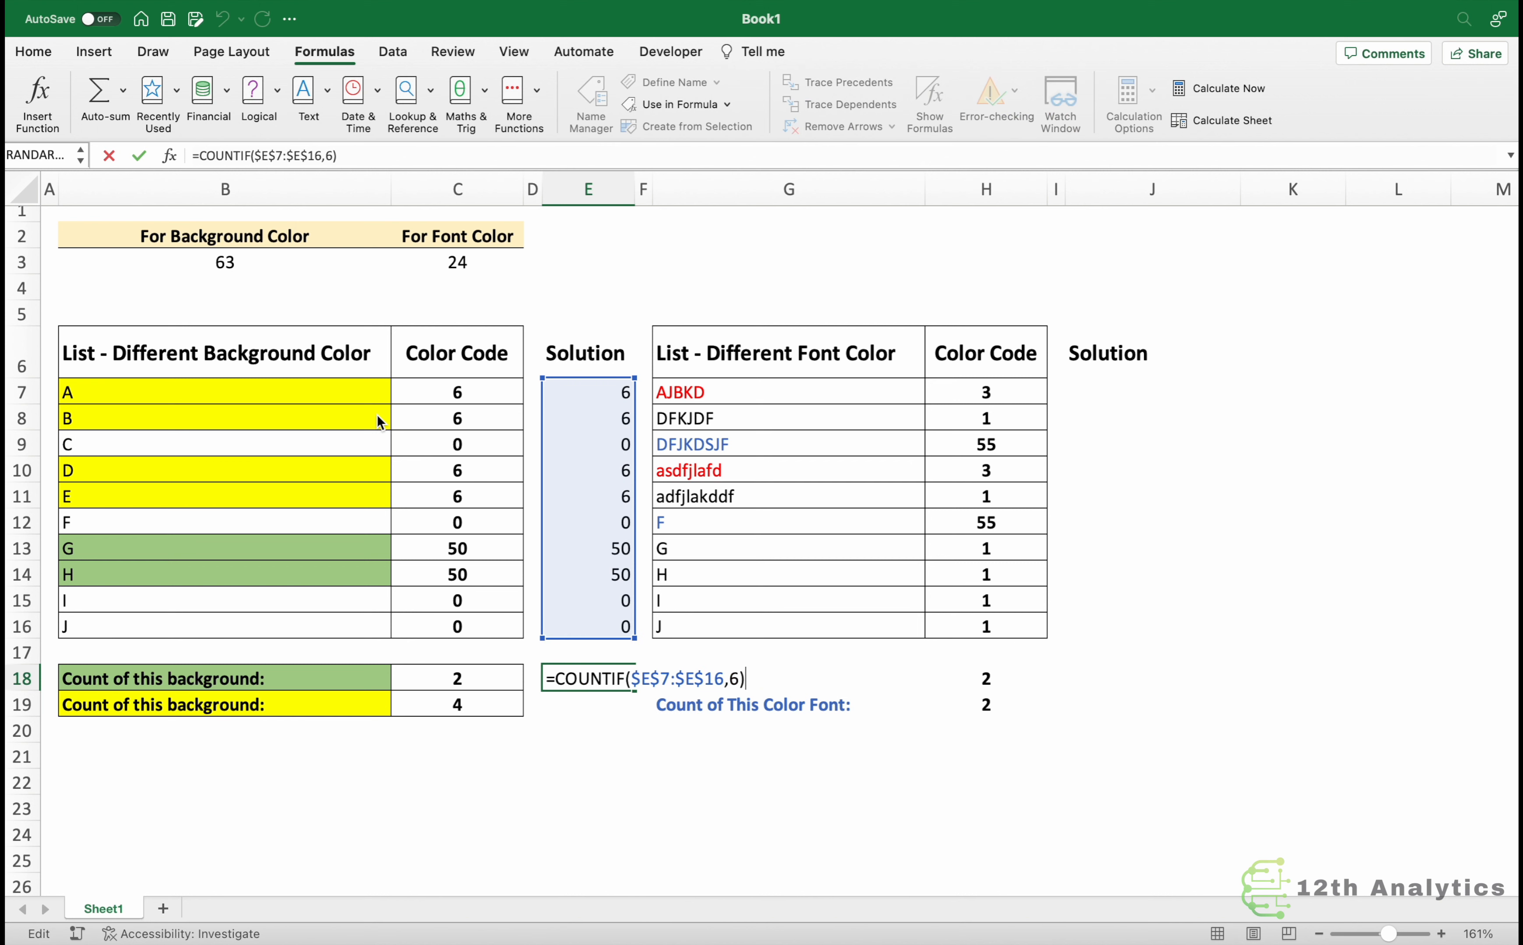
key("Escape")
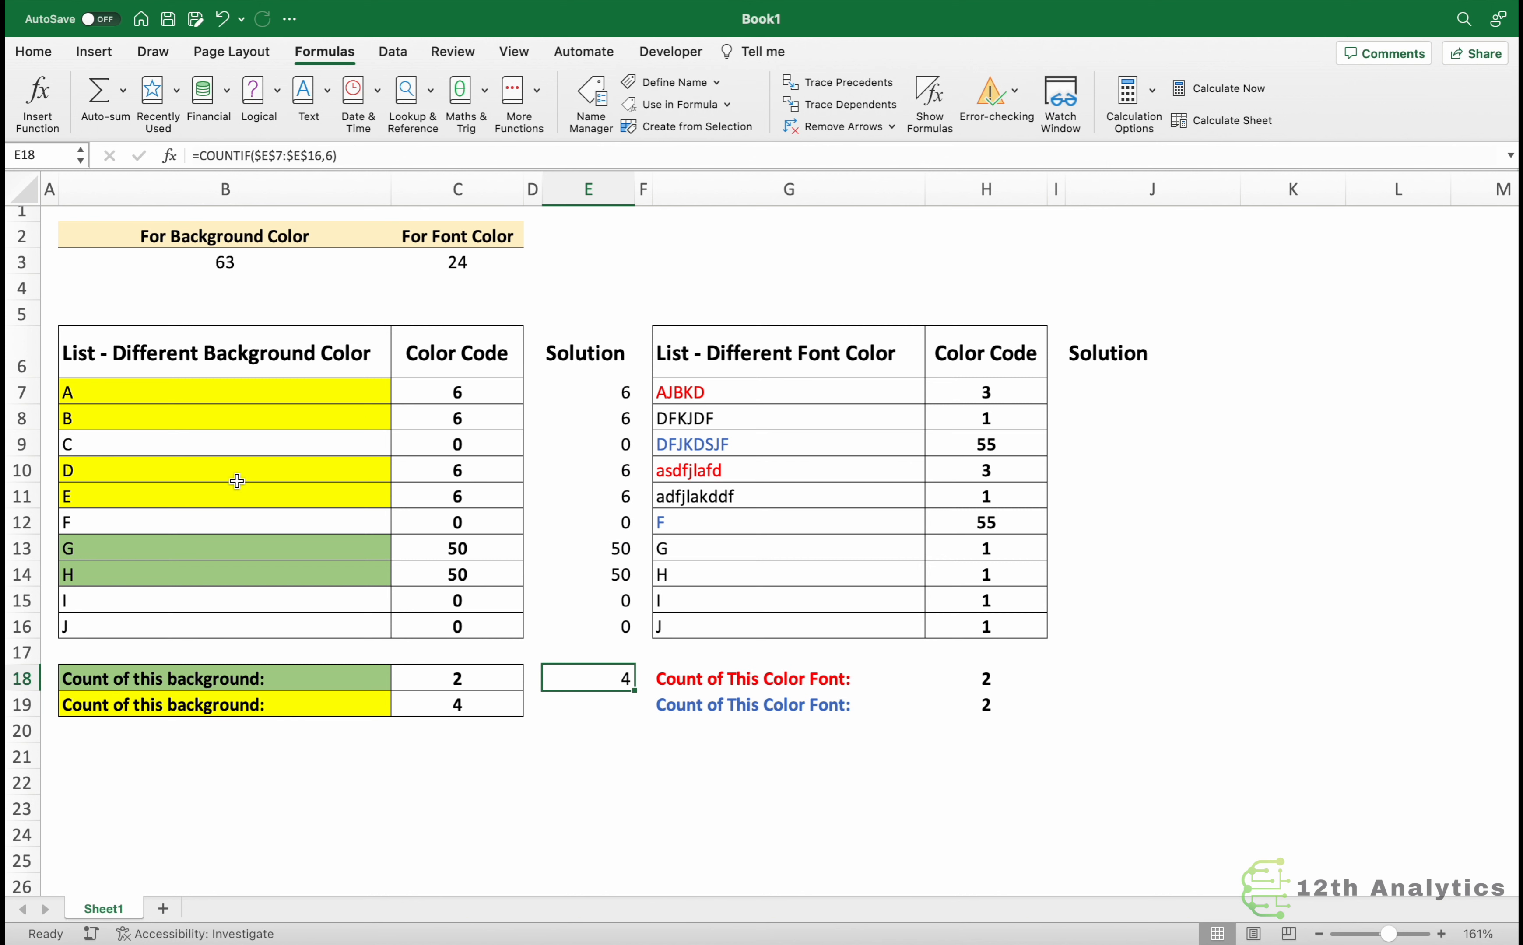
Change that COUNTIF formula's criterion to 50.
key("F2")
key("Left")
key("shift+Left")
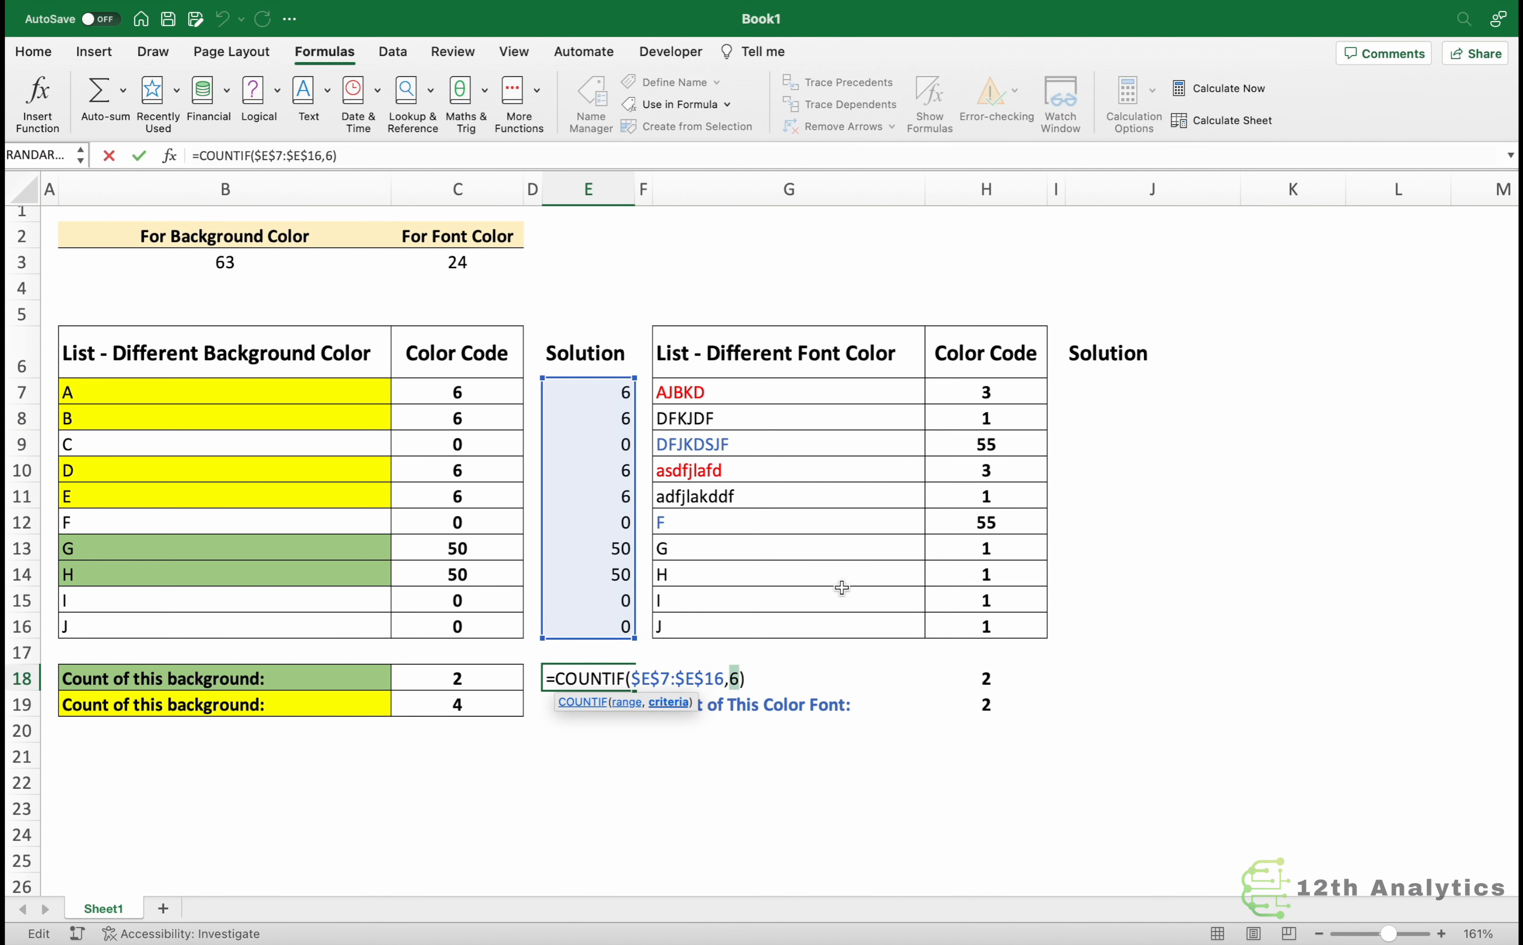
type("50")
key("Return")
key("Up")
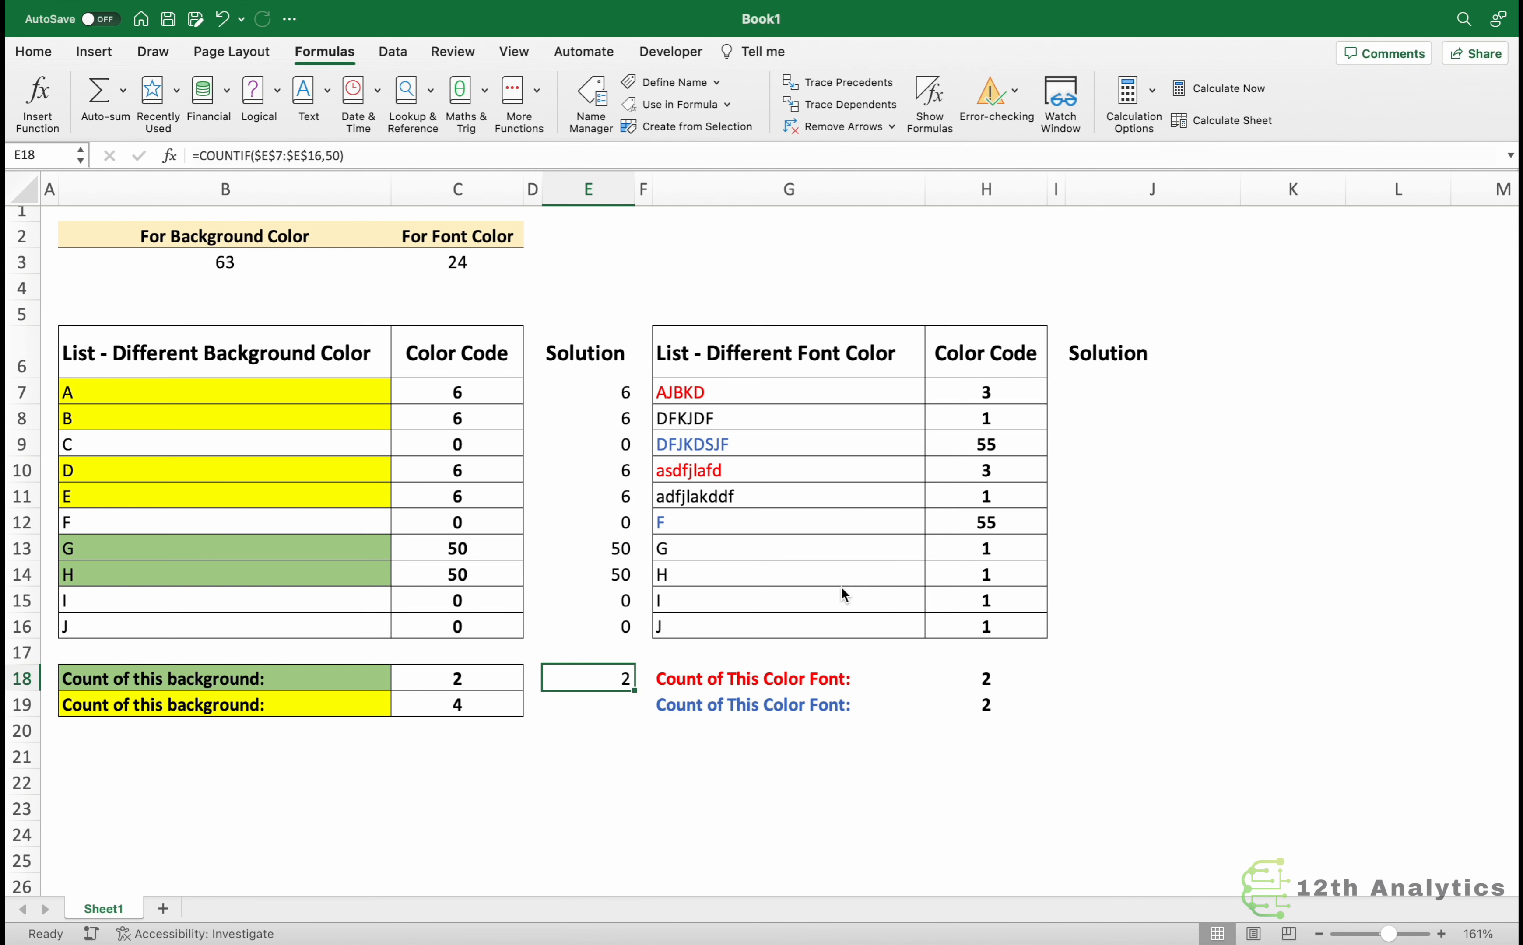
Copy the count formula to the cell beside the yellow background count and set its criterion to 6.
key("super+c")
key("Down")
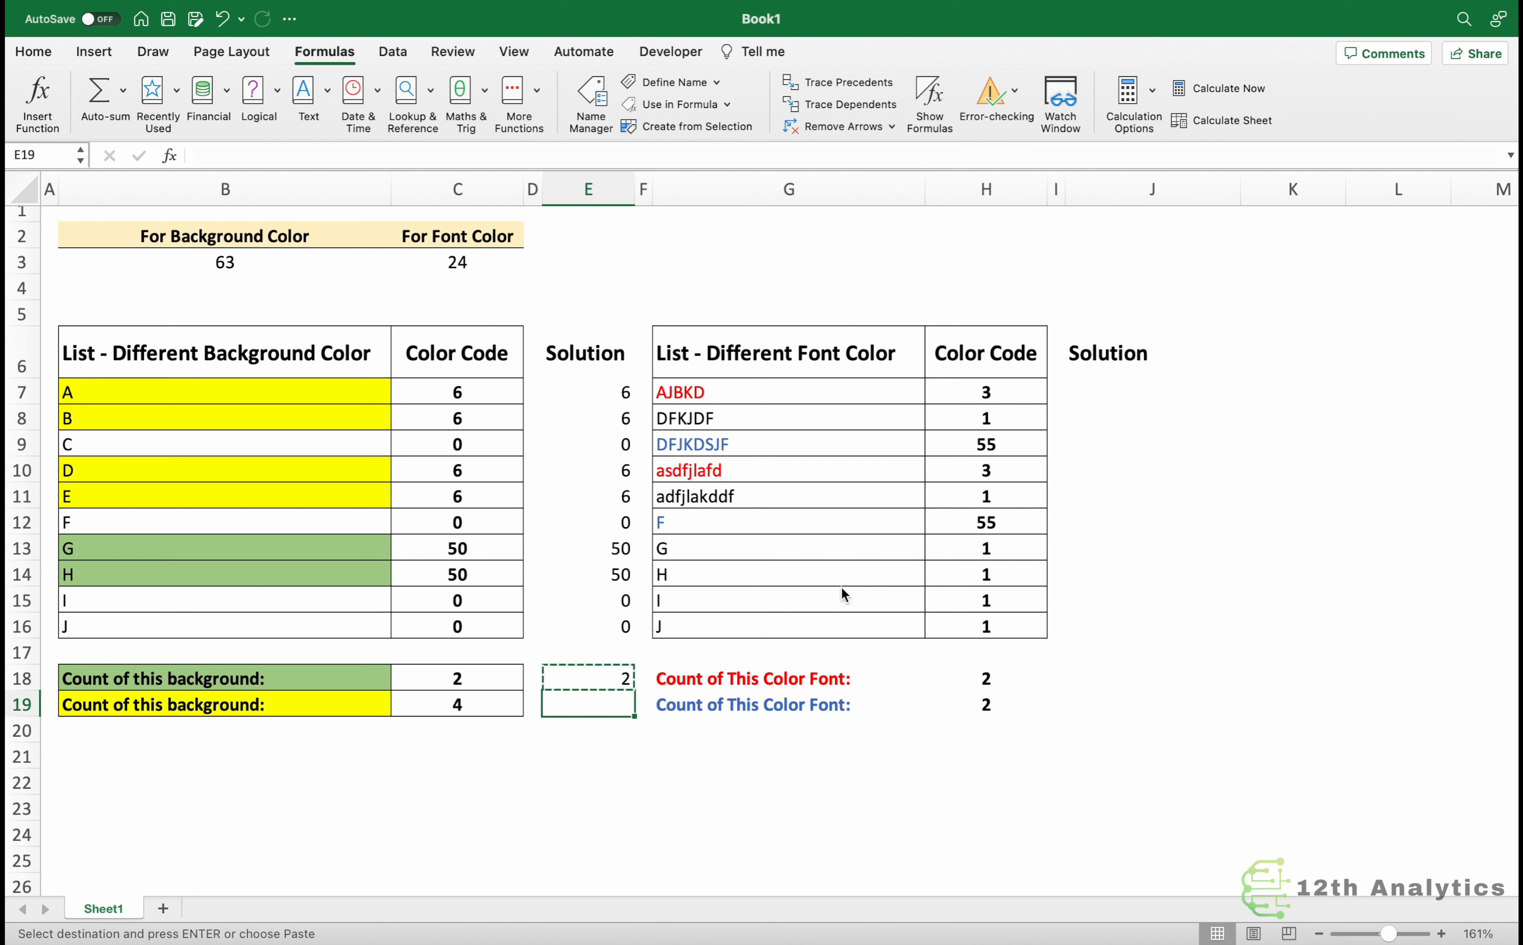
key("super+v")
key("F2")
key("Left")
key("Left")
key("Left")
key("shift+Right")
key("shift+Right")
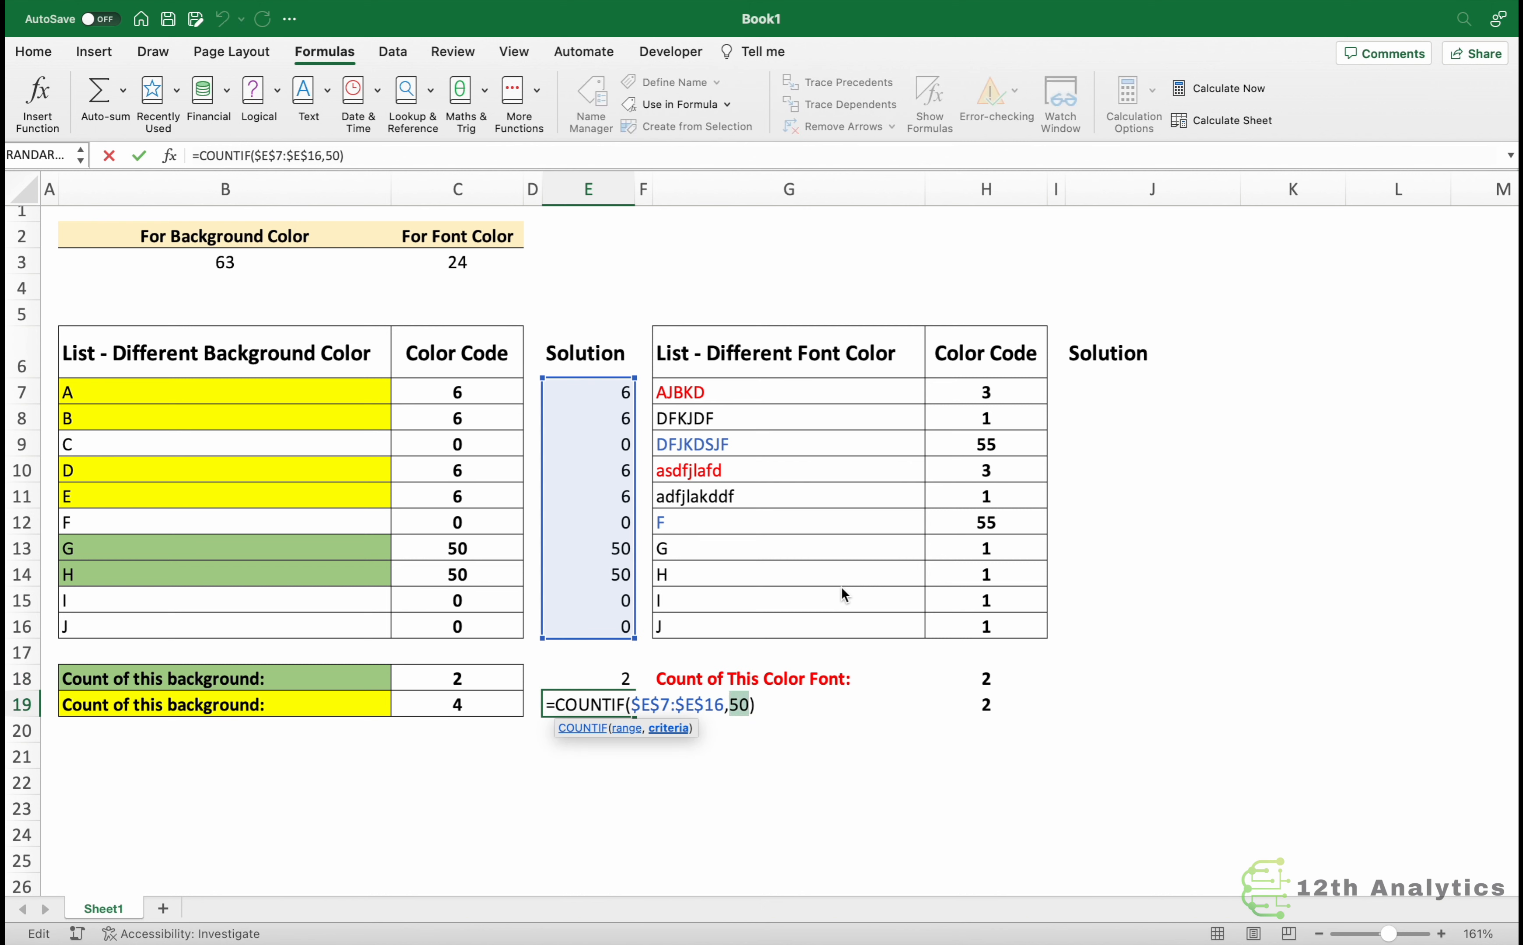
type("6")
key("Return")
key("Up")
key("F2")
key("Escape")
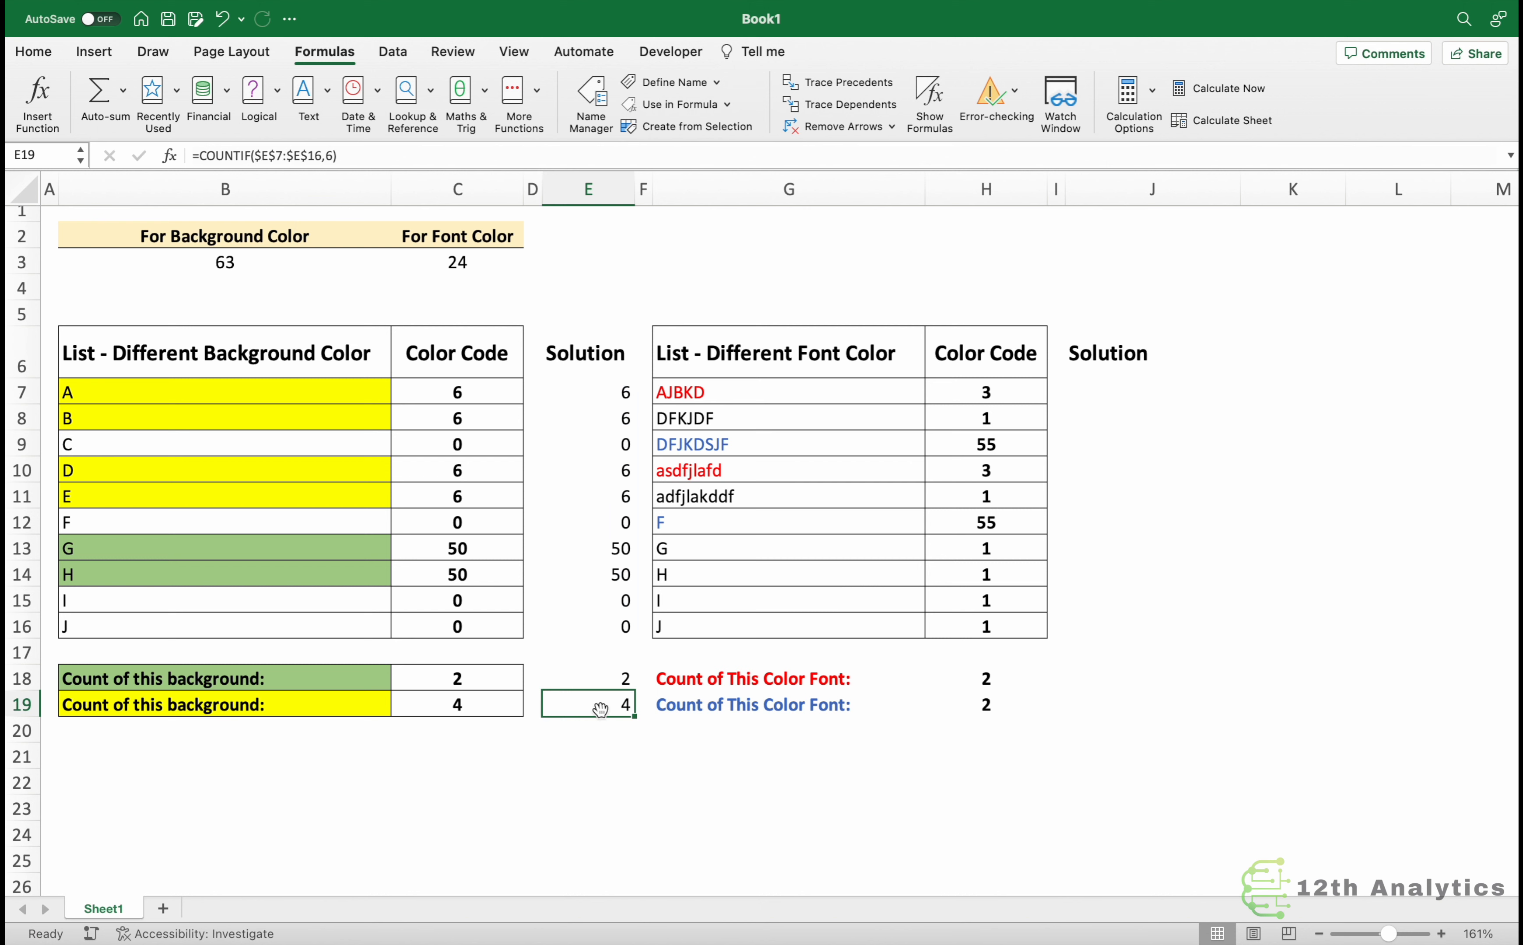
Open Name Manager and define a new name FontColor2 referring to =get.cell(24,Sheet1!$G7).
left_click(1101, 394)
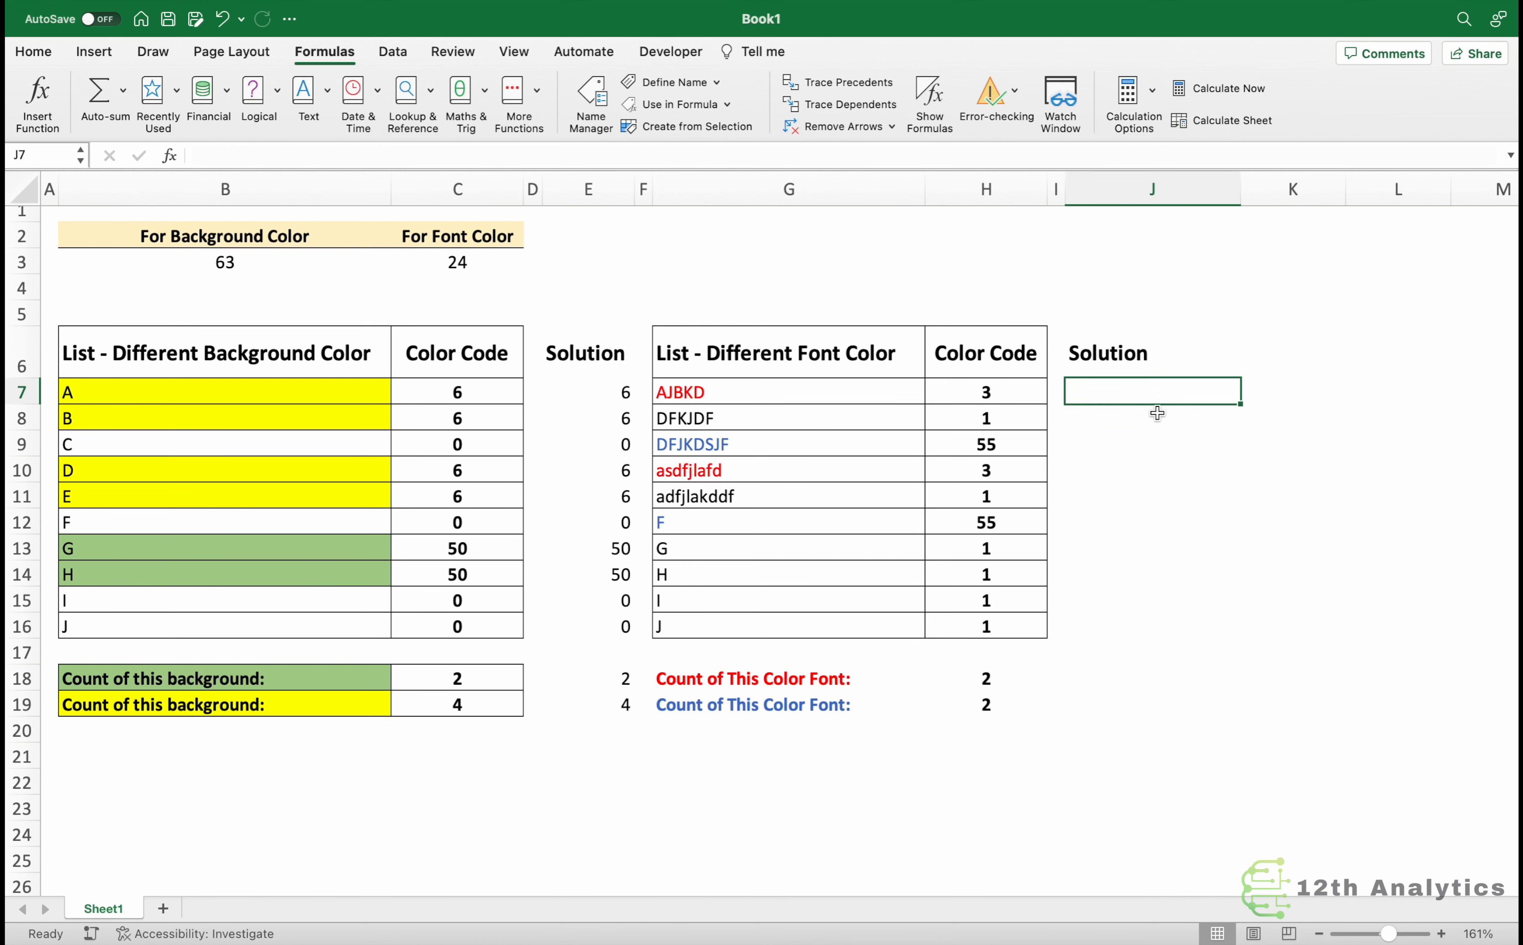
left_click(311, 52)
left_click(311, 53)
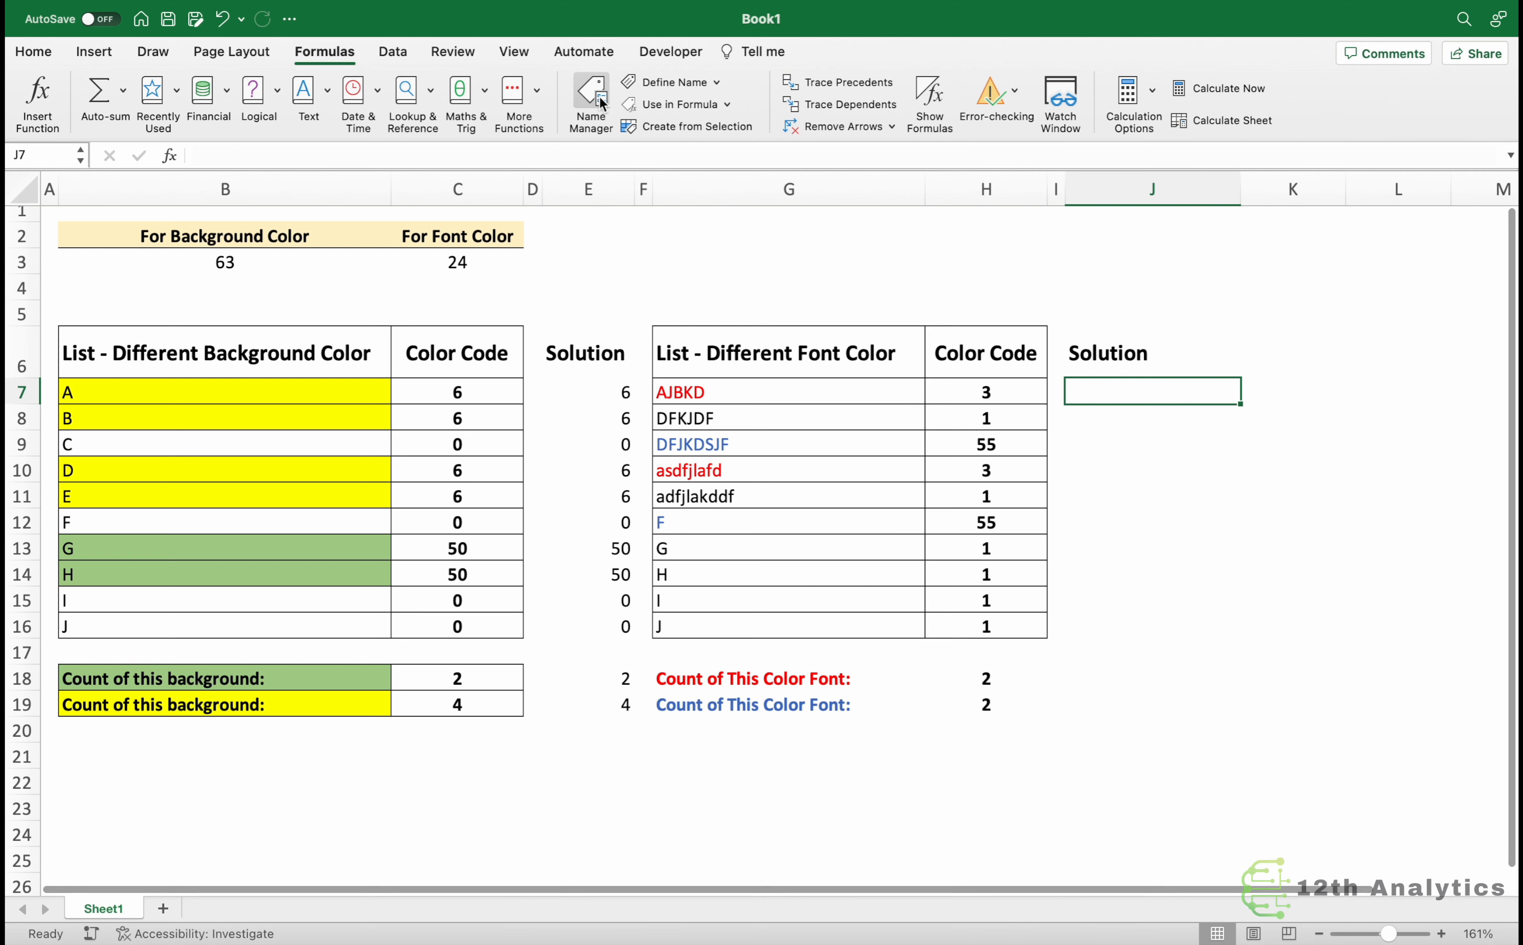
left_click(597, 101)
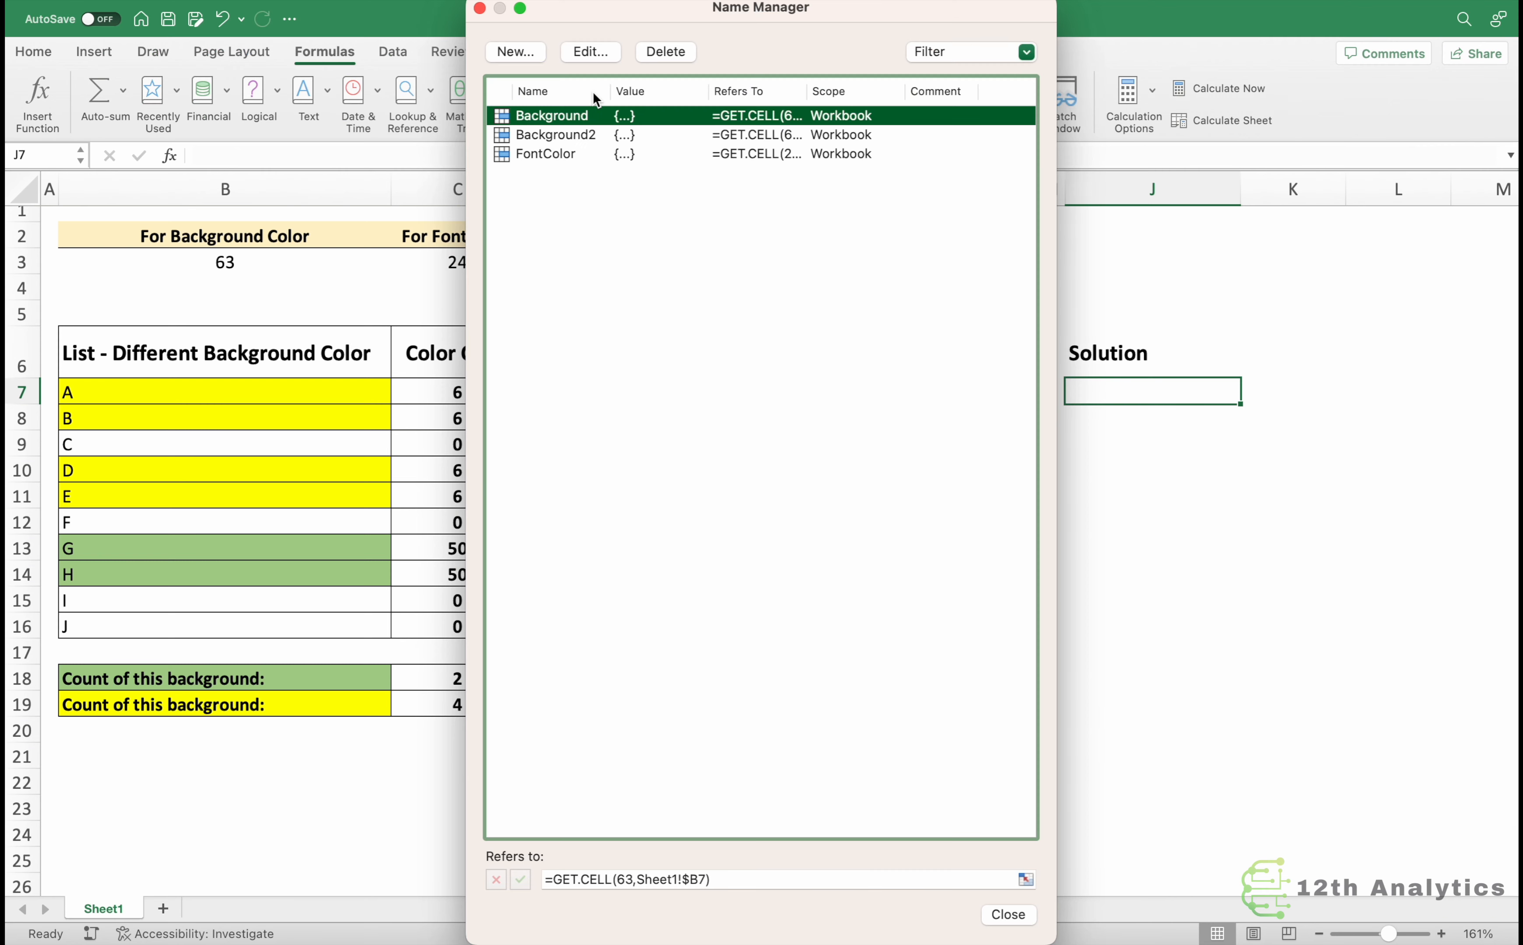
left_click(514, 52)
left_click_drag(690, 168, 454, 288)
type("FontColor2")
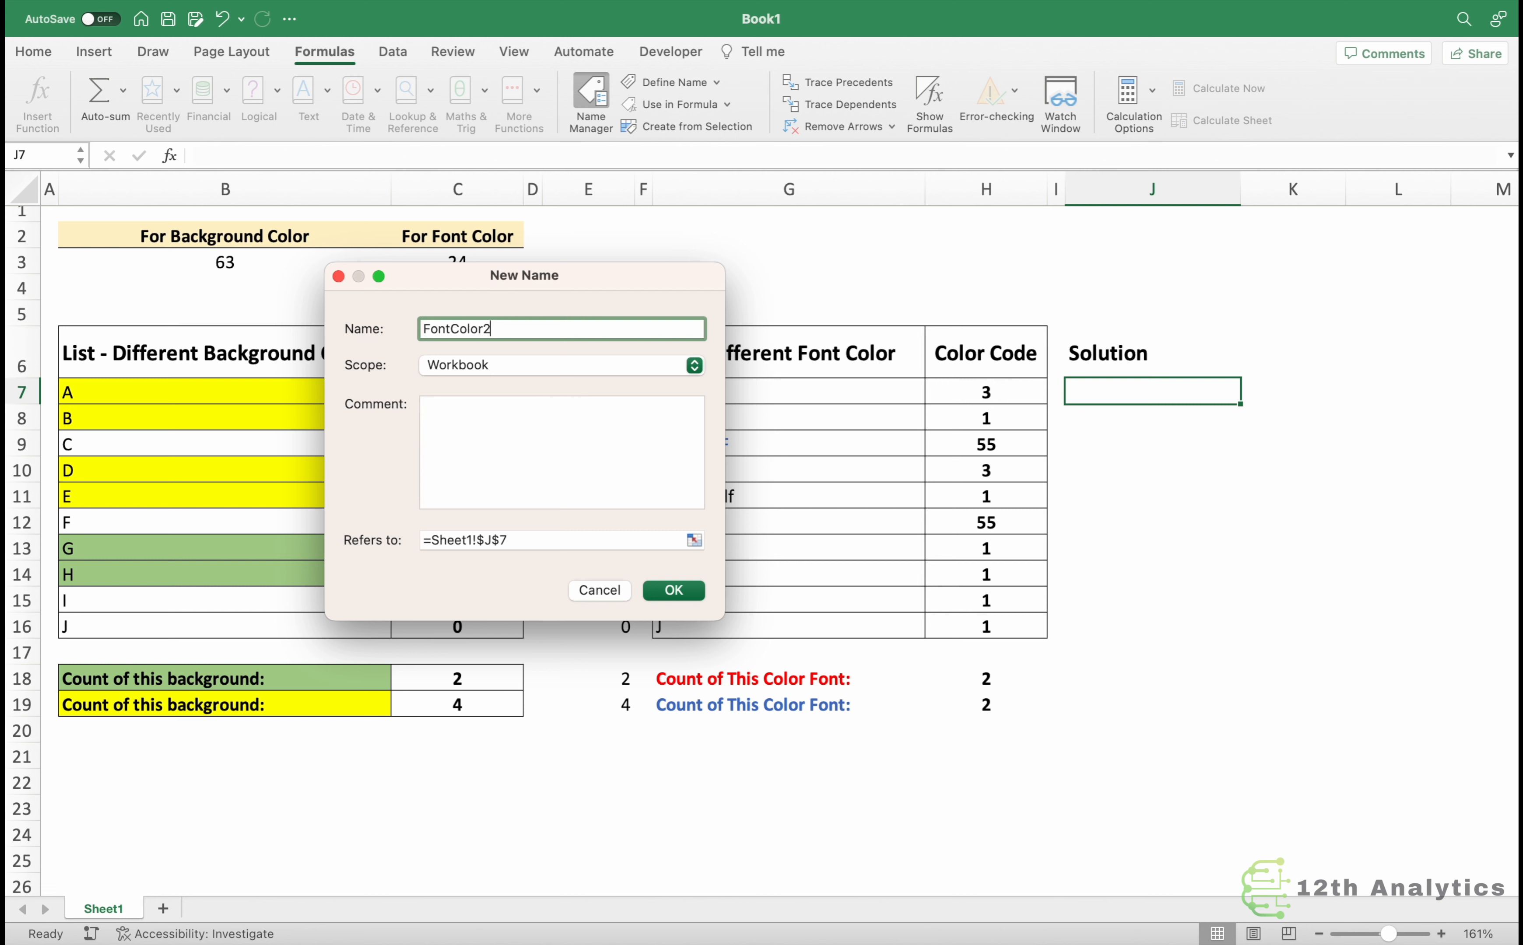
key("Tab")
key("Tab")
type("=")
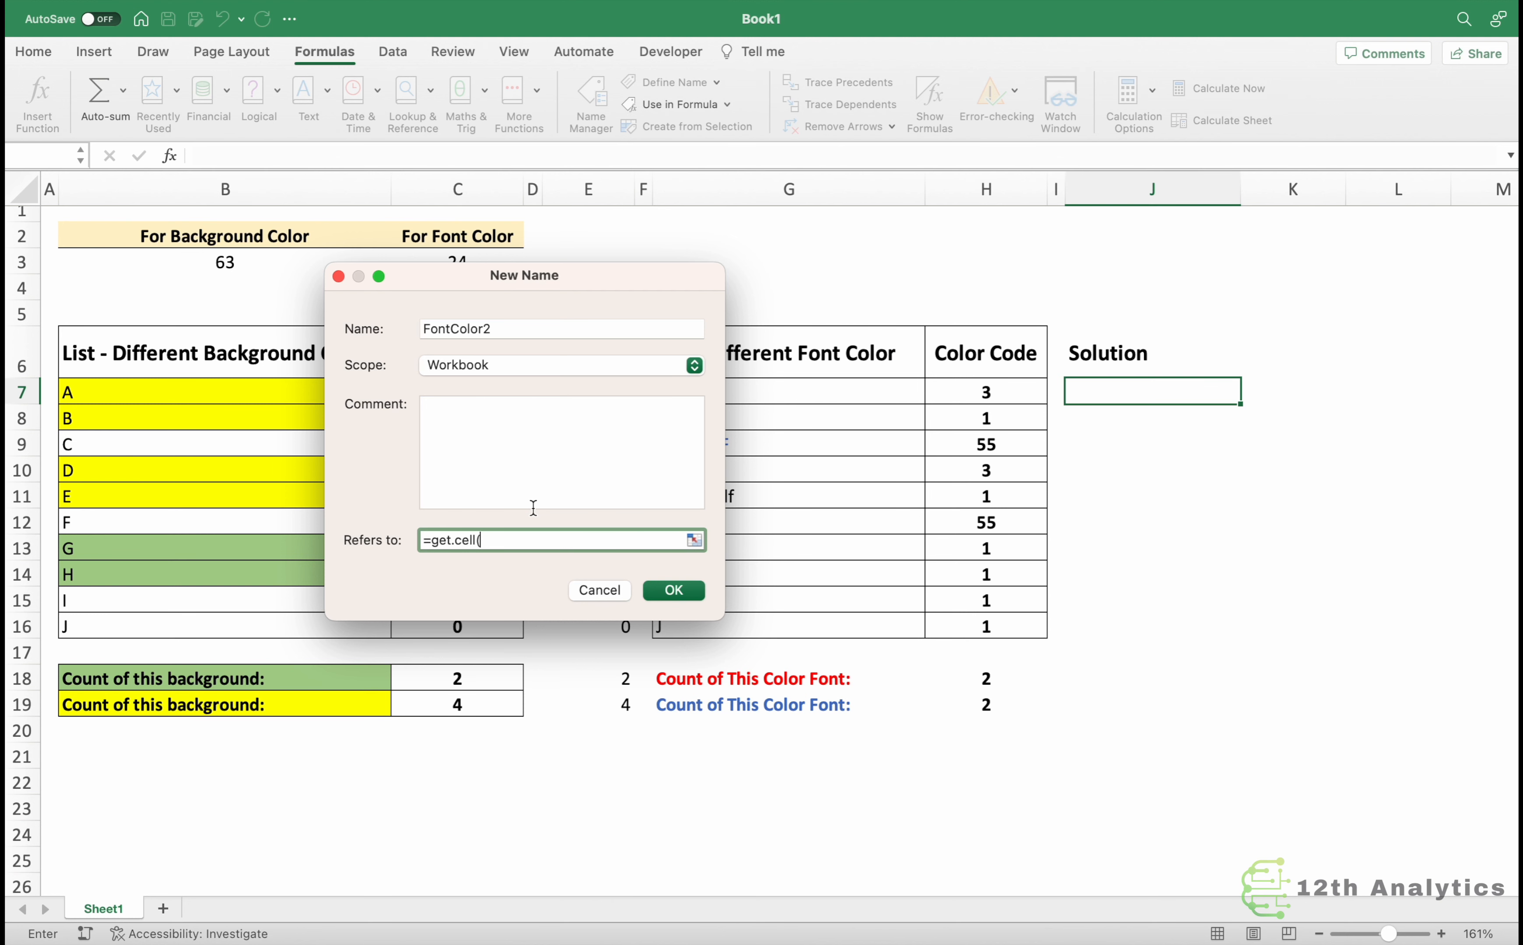
left_click_drag(501, 287, 501, 343)
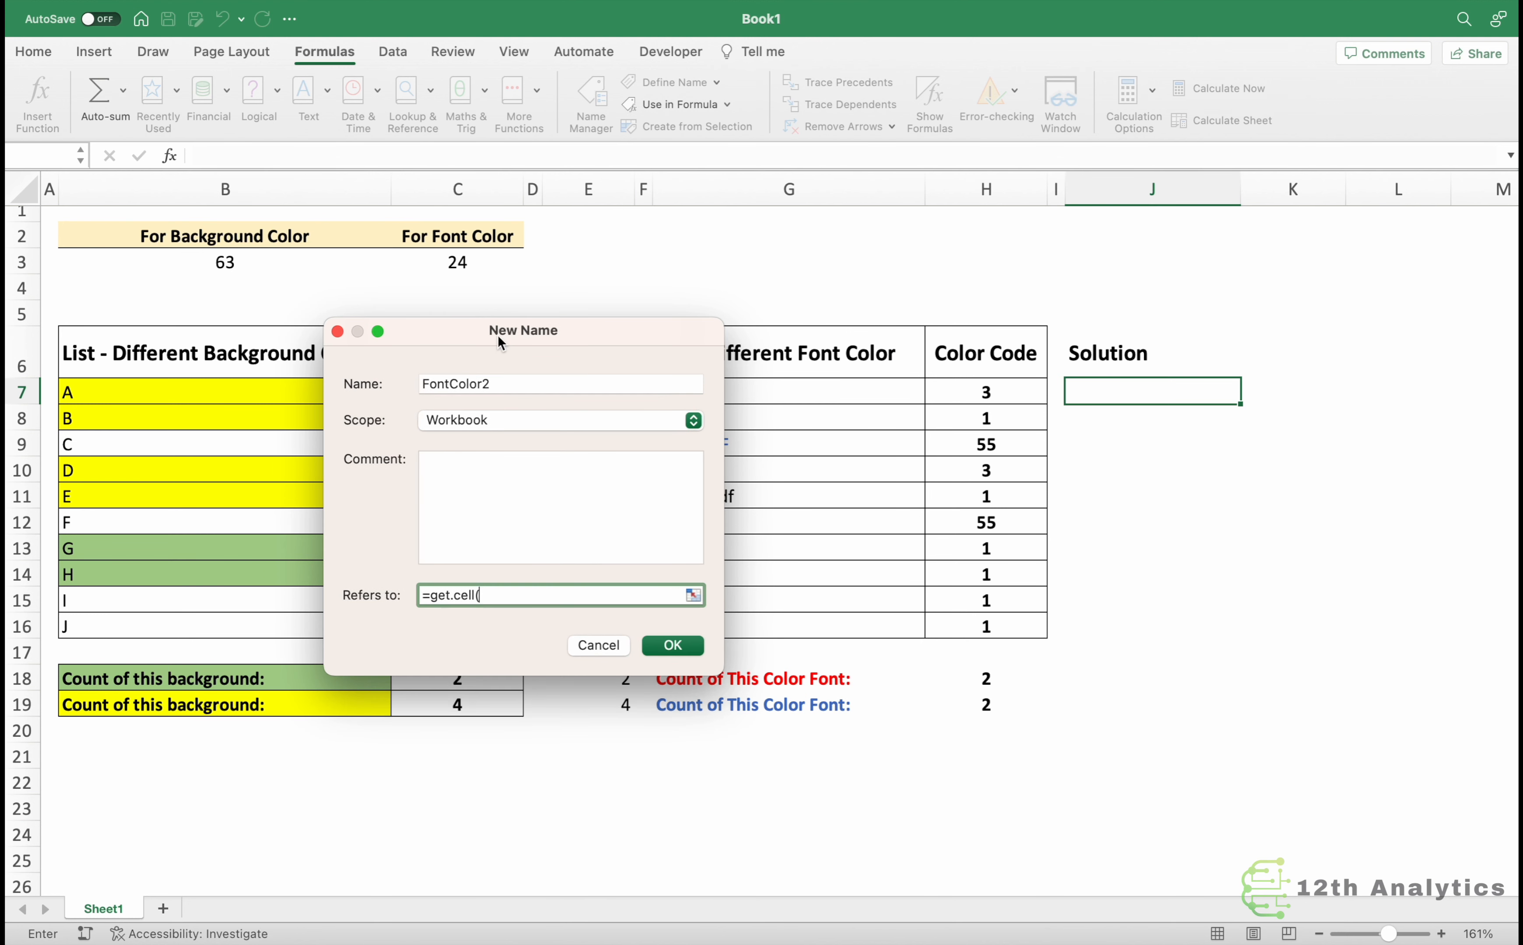
type("24,")
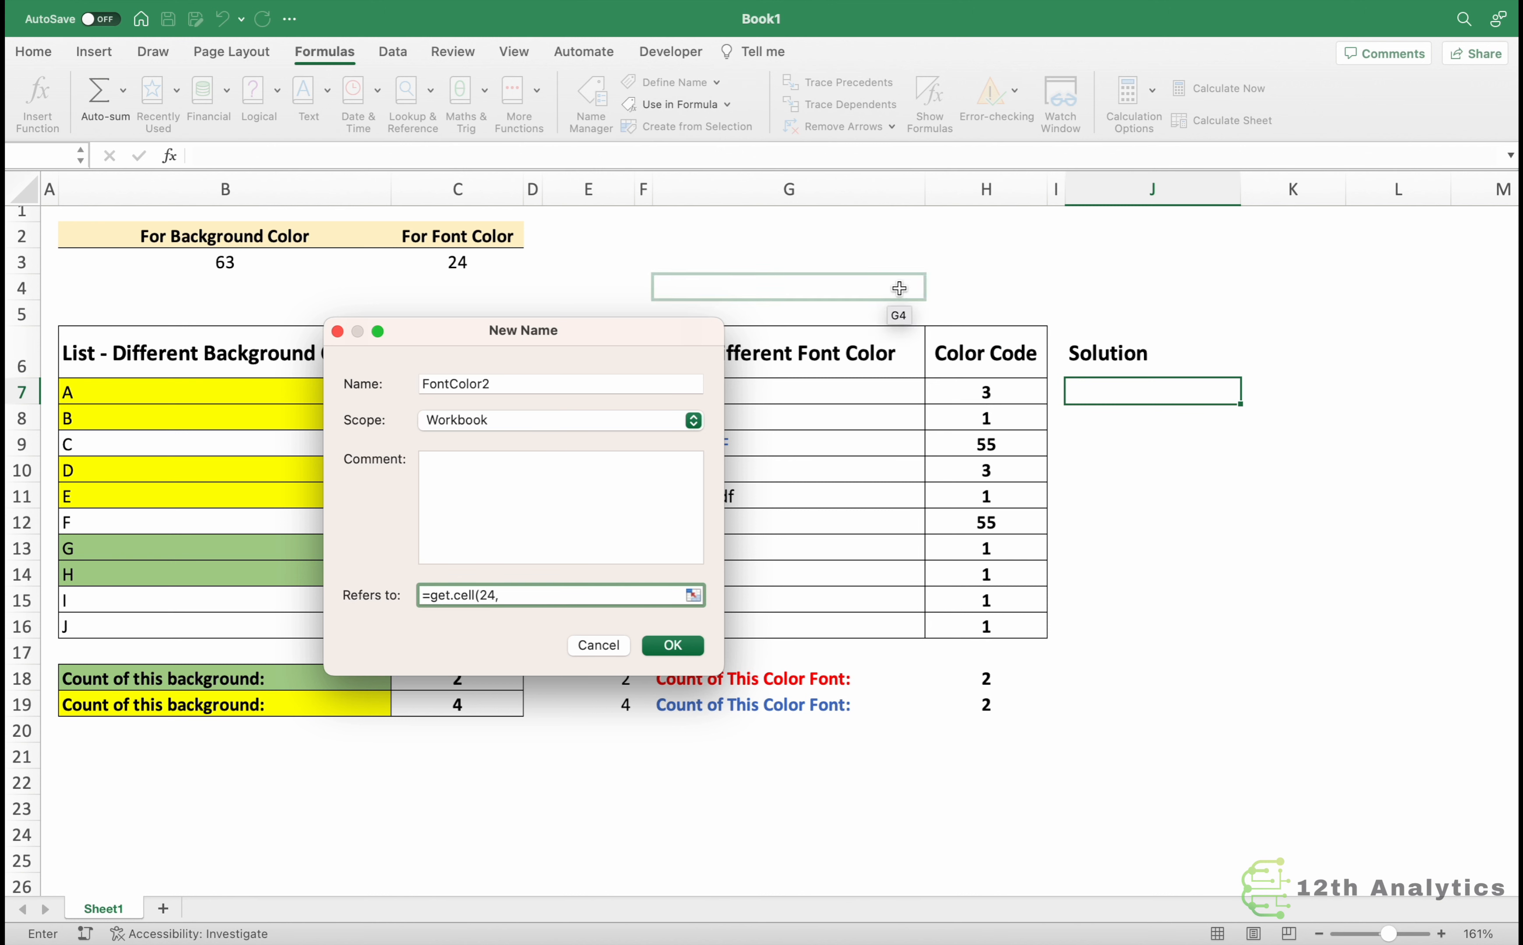
left_click(1013, 394)
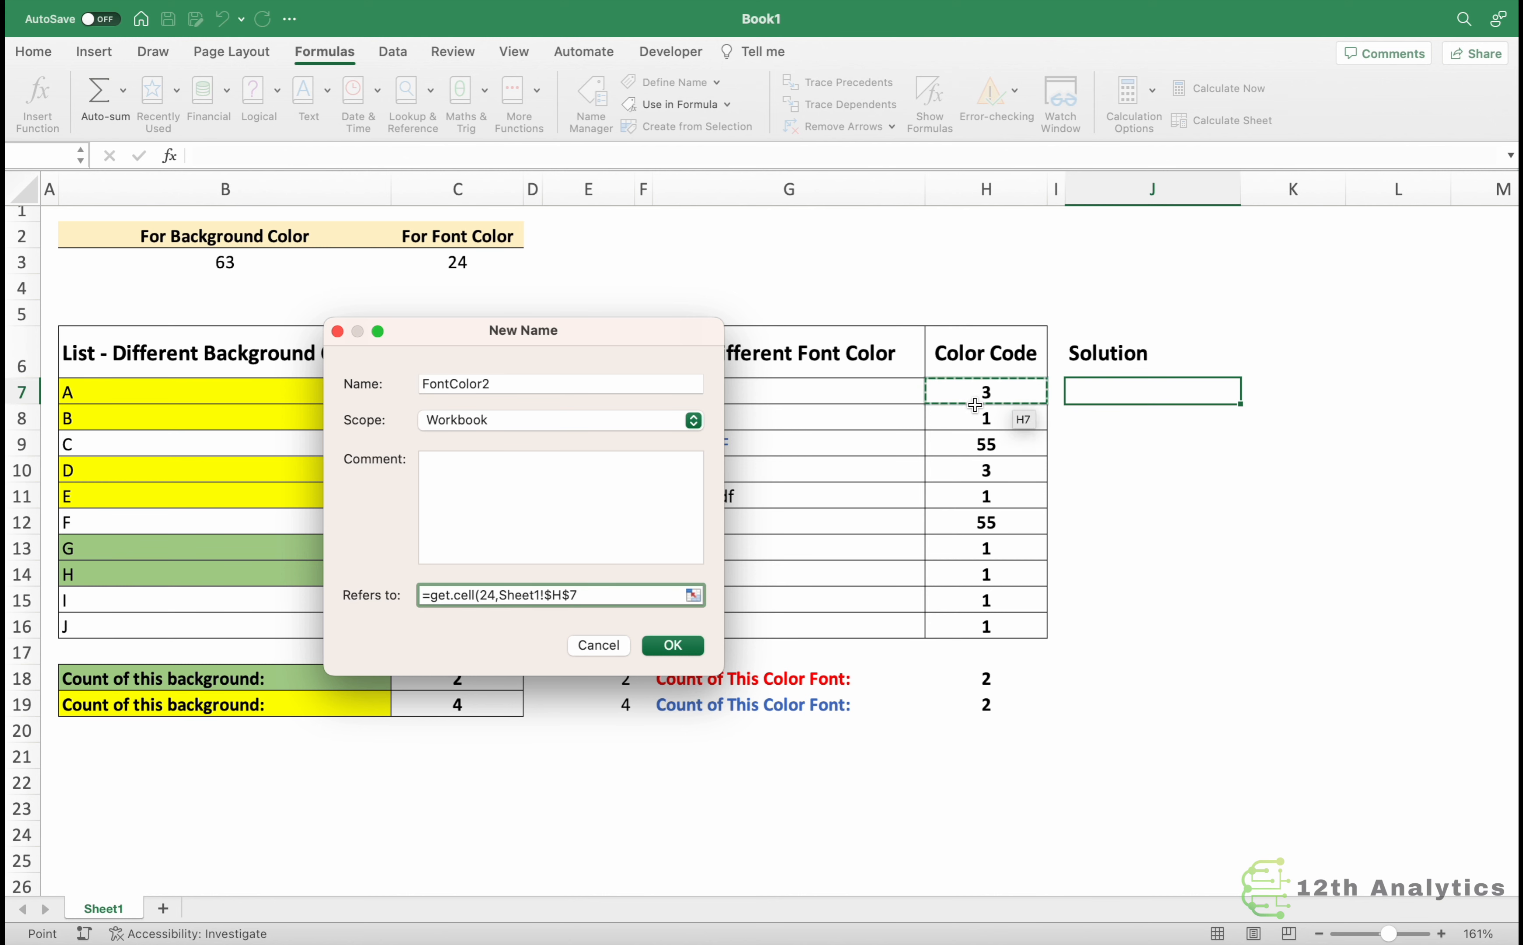
left_click(877, 392)
left_click_drag(574, 343, 446, 343)
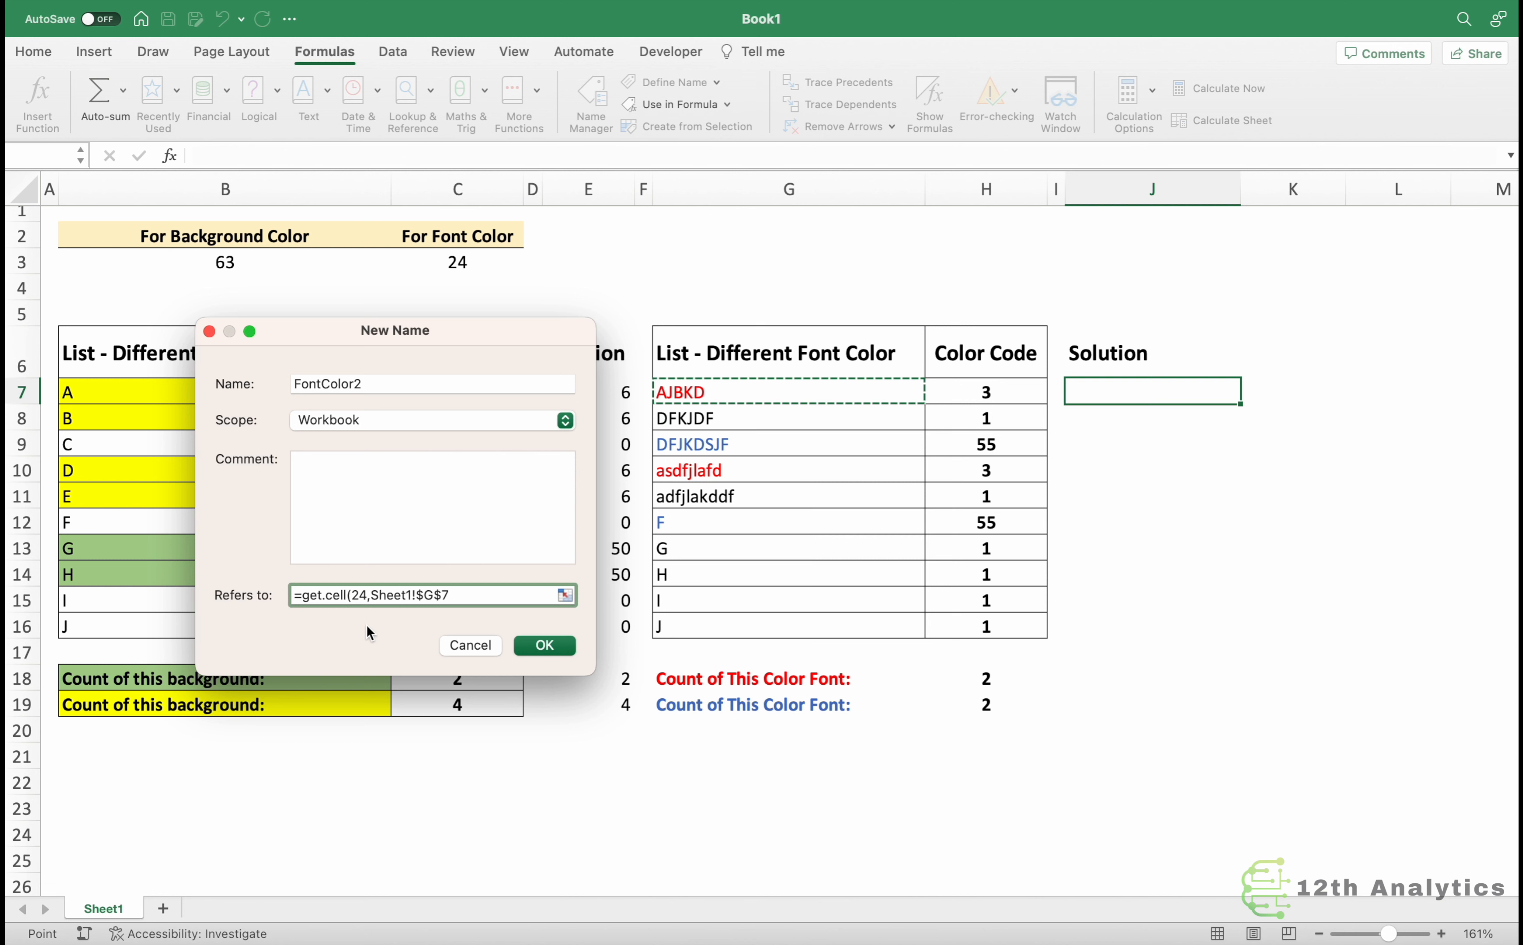
key("F4")
key("F4")
type(")")
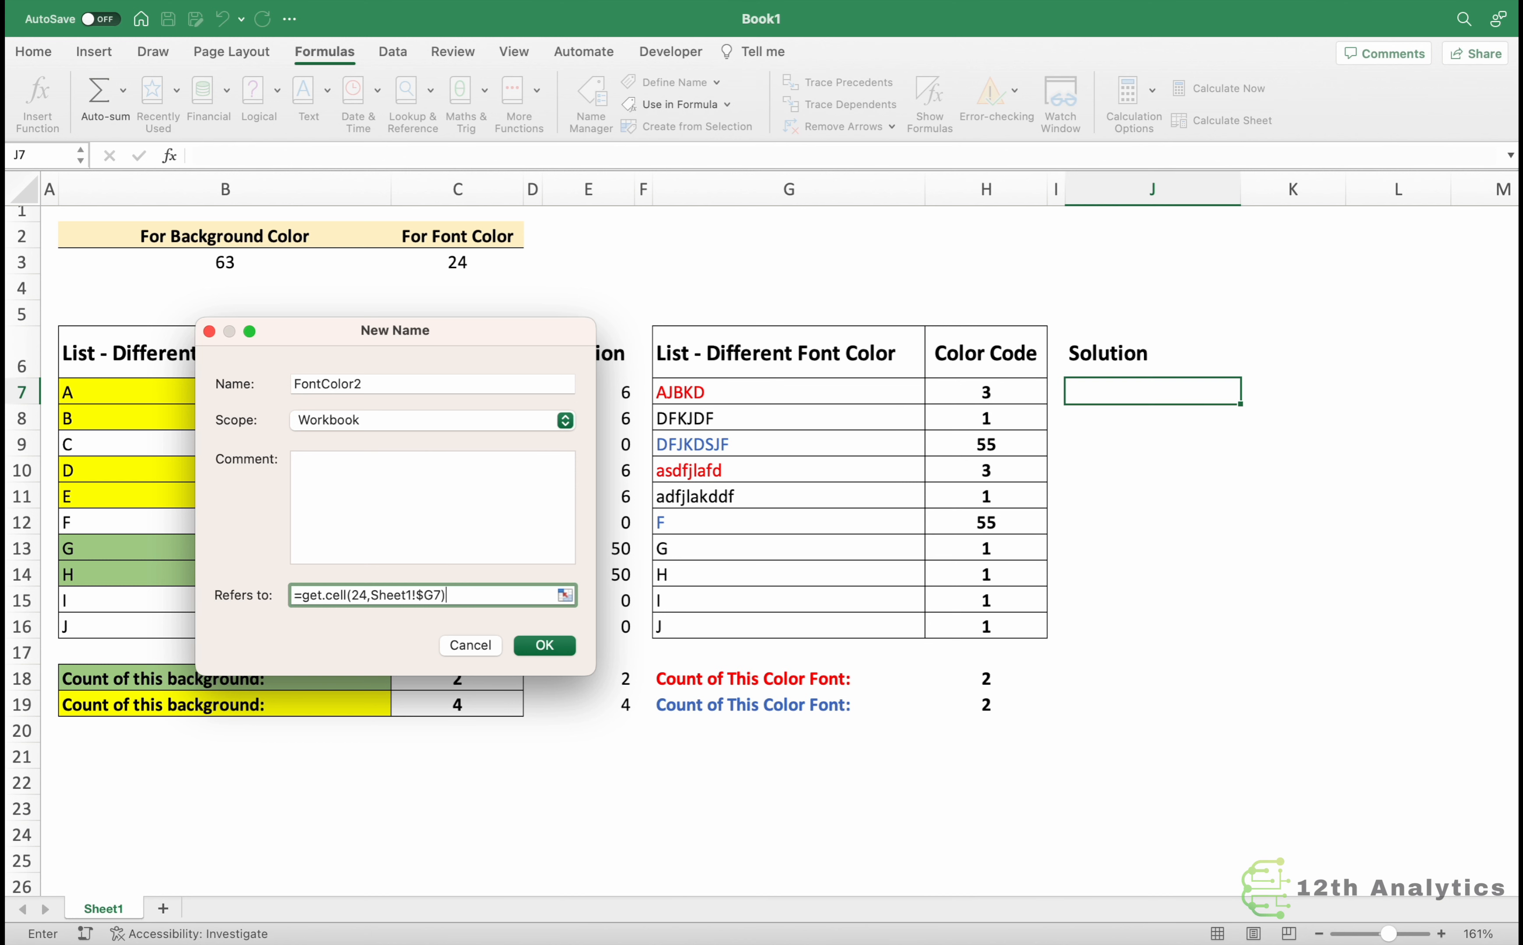
left_click(551, 645)
Close Name Manager, enter =FontColor2 in the first font Solution cell, and fill it down through row 16.
left_click(480, 8)
type("=fon")
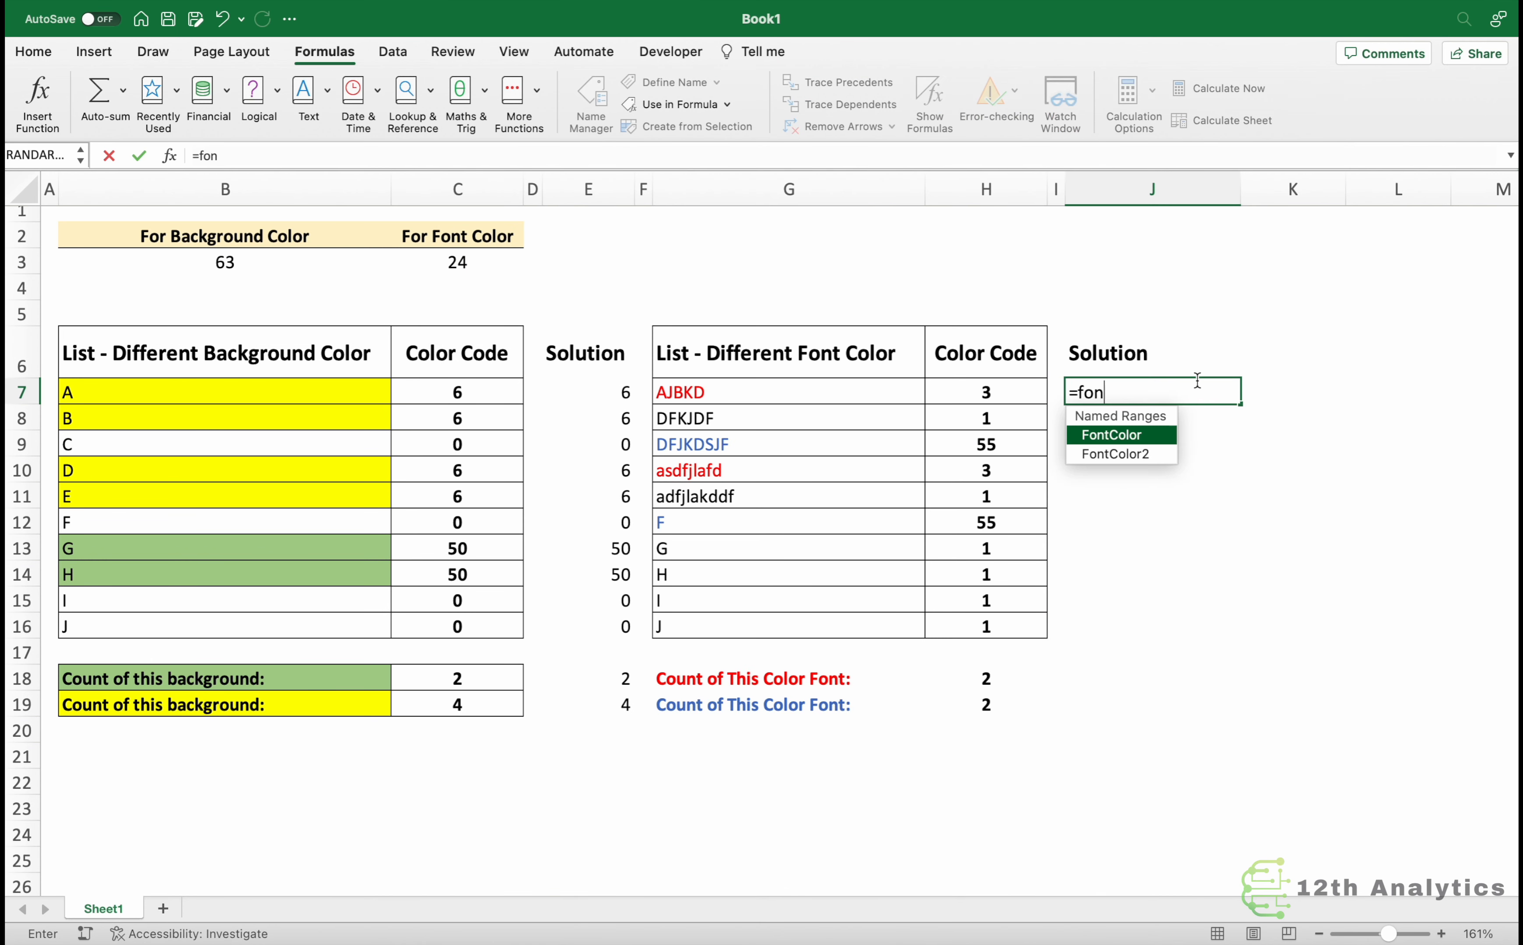
type("tc")
key("Tab")
type("2")
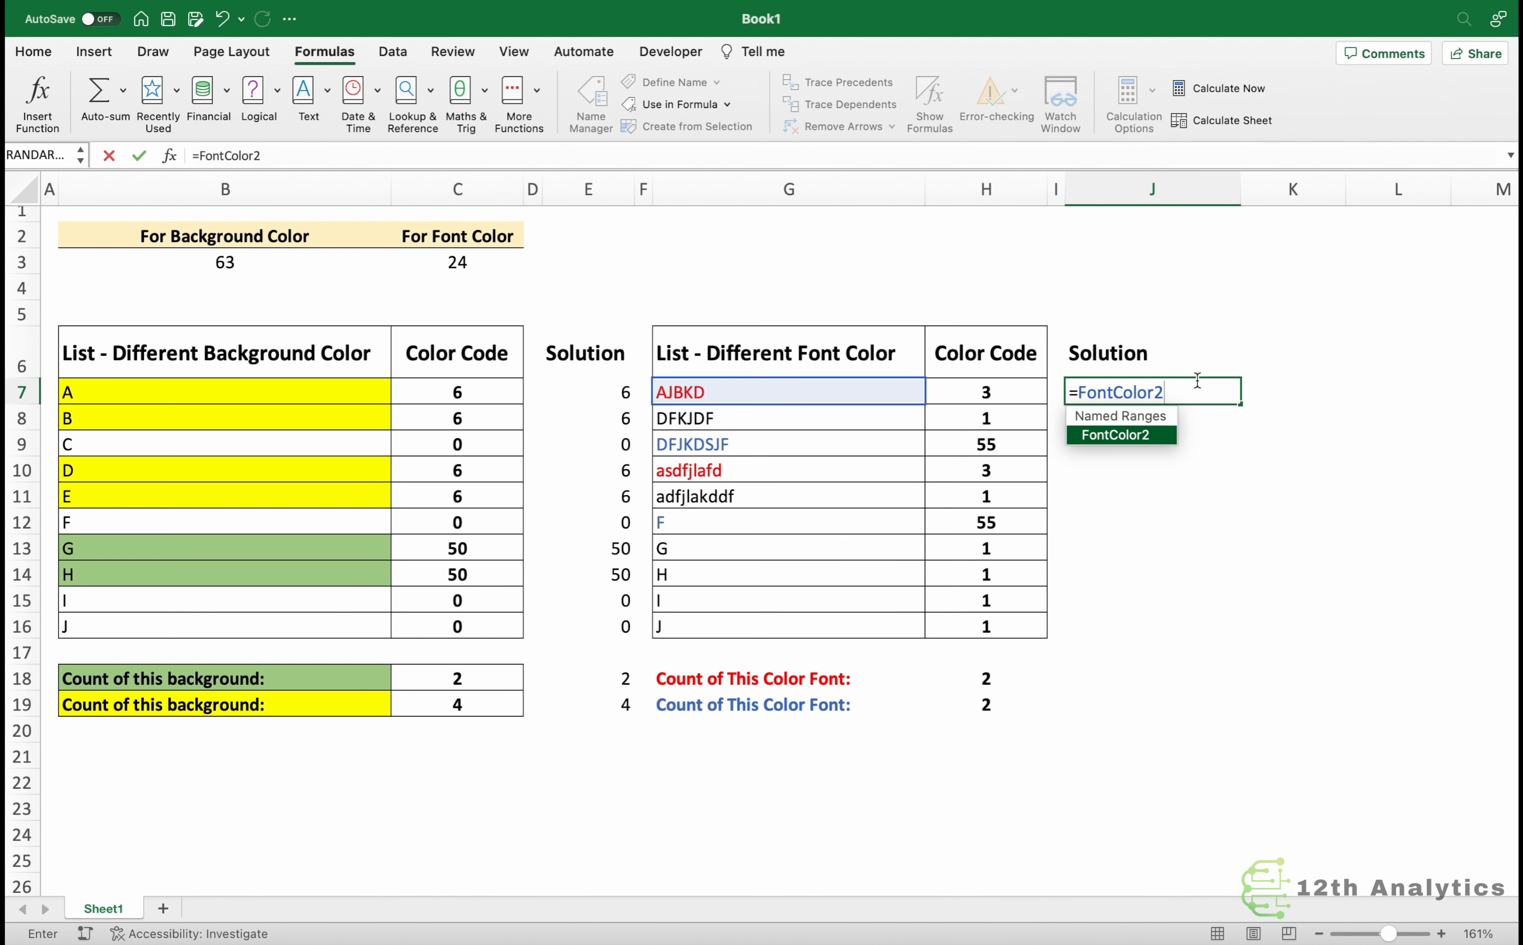
key("Return")
left_click(1197, 383)
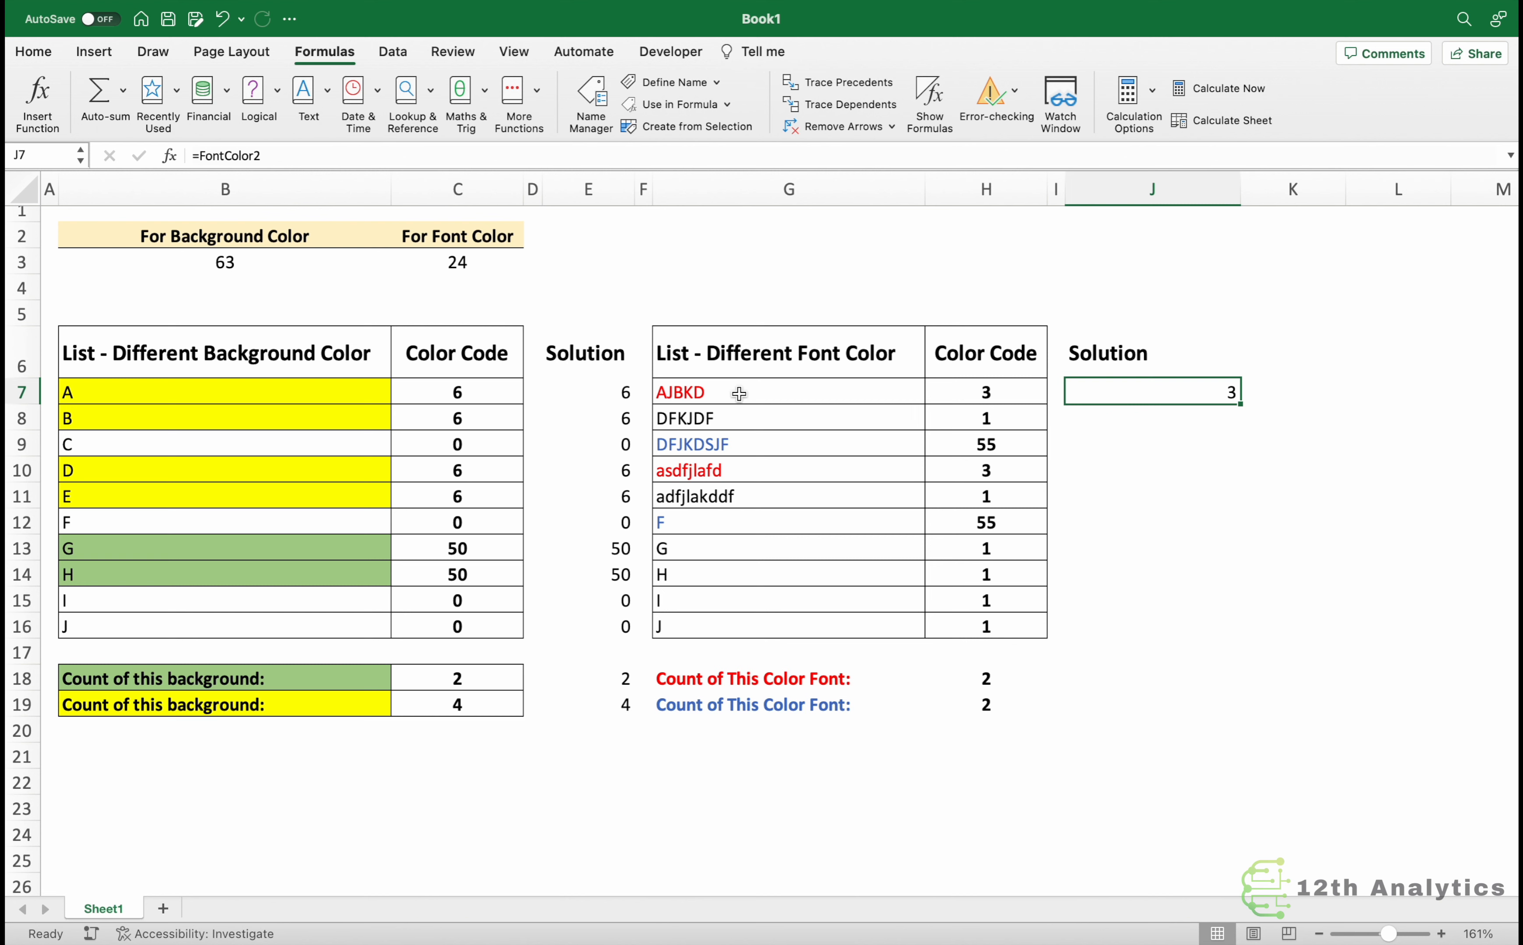
left_click_drag(1244, 403, 1241, 646)
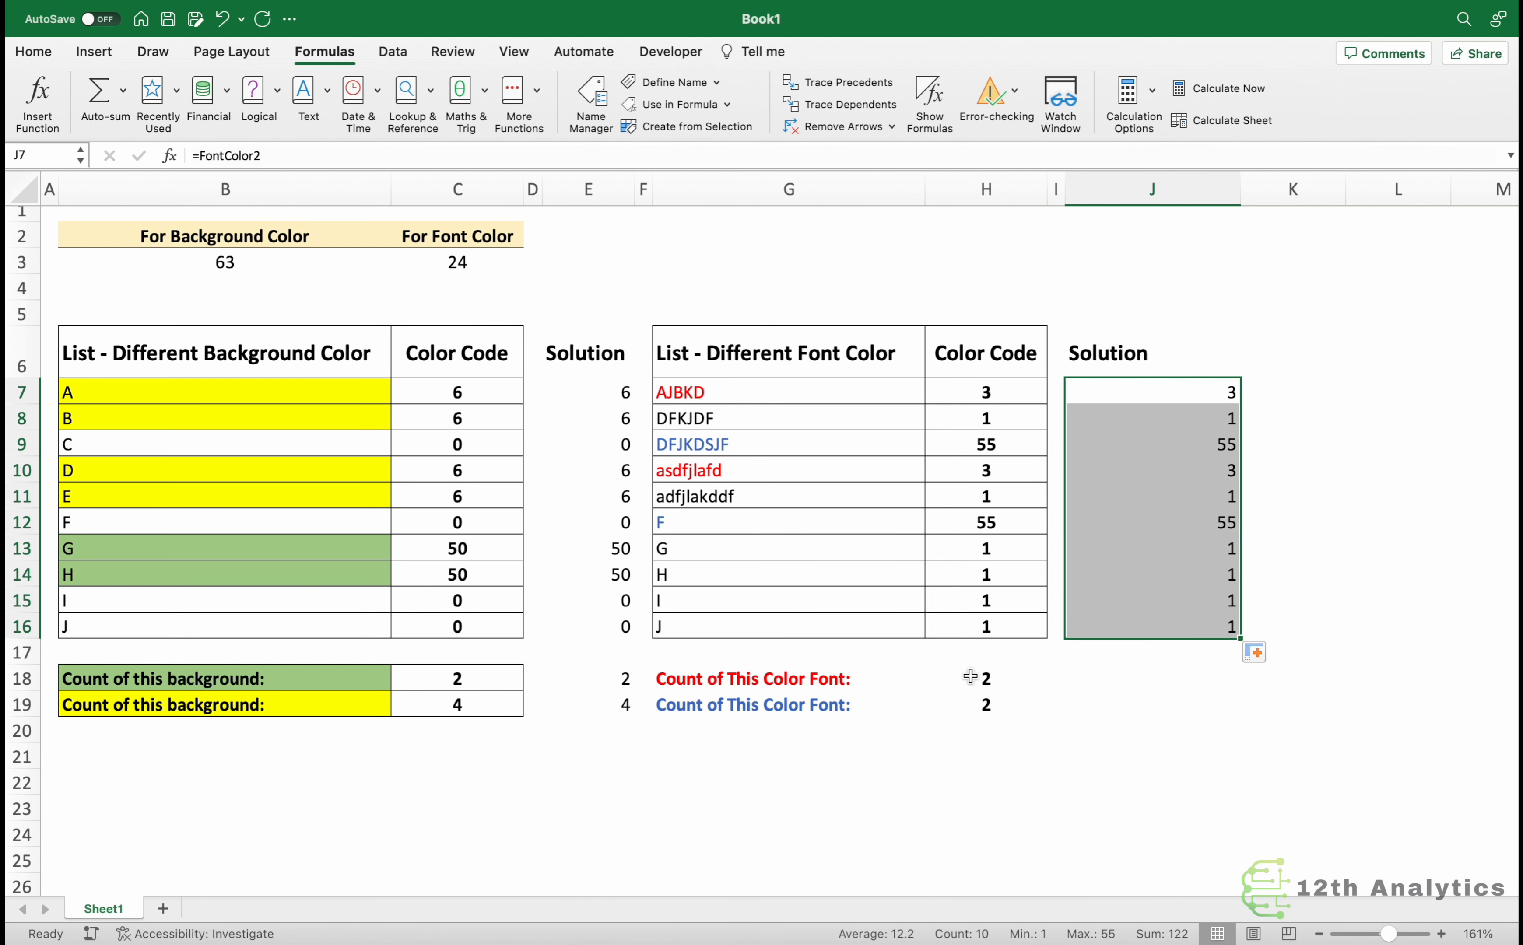
Enter =COUNTIF($J$7:$J$16,"="&FontColor2) in the Solution cell beside the red font color count.
left_click(1100, 665)
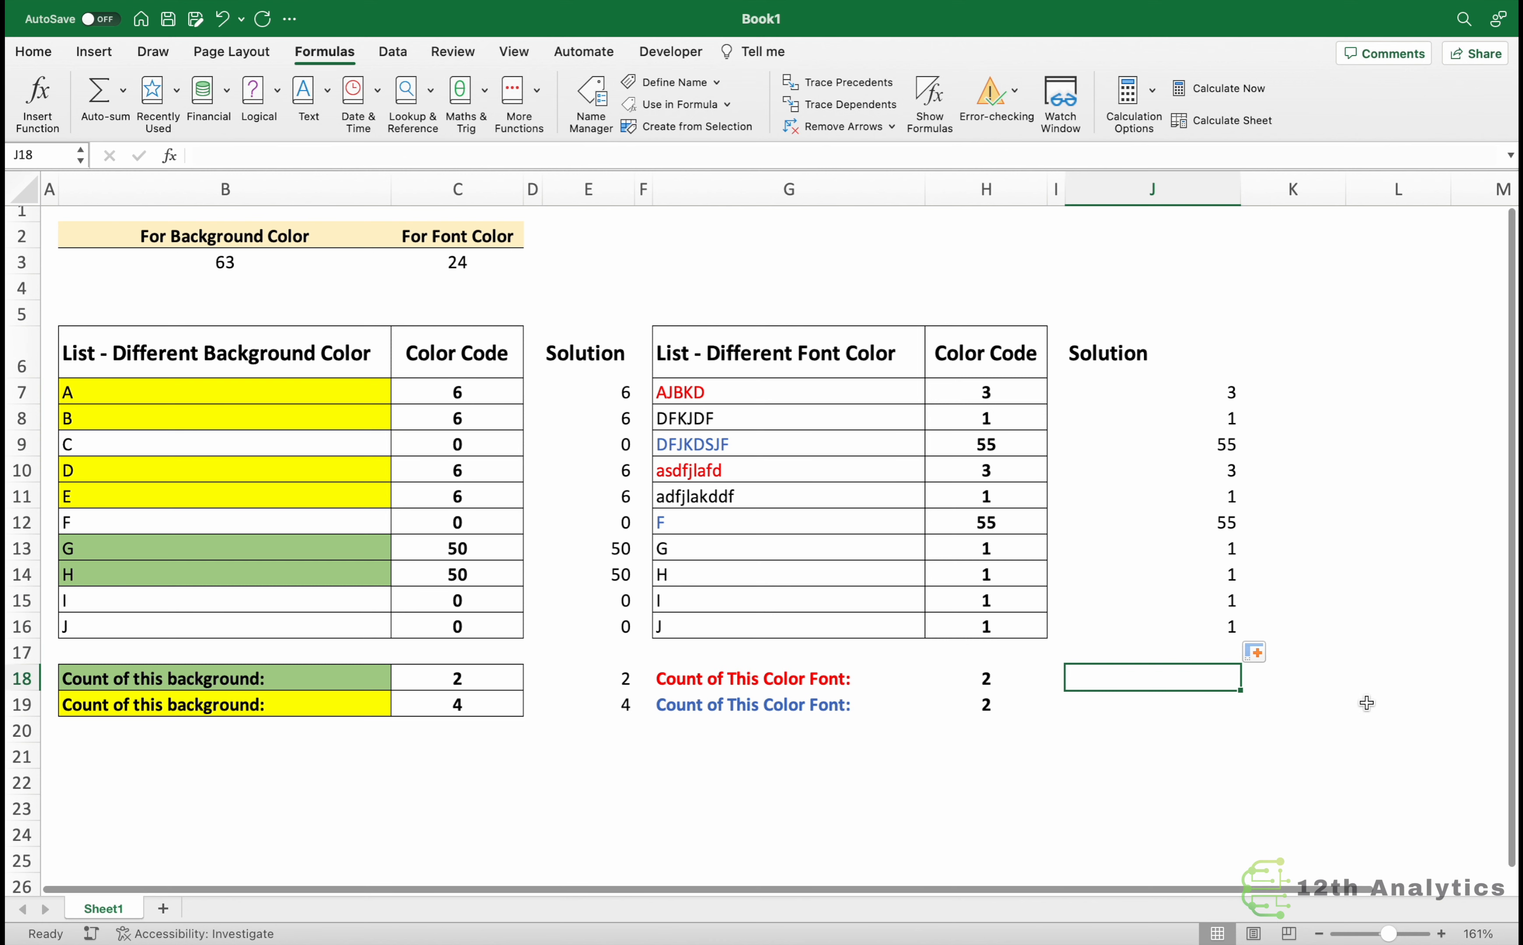
type("=")
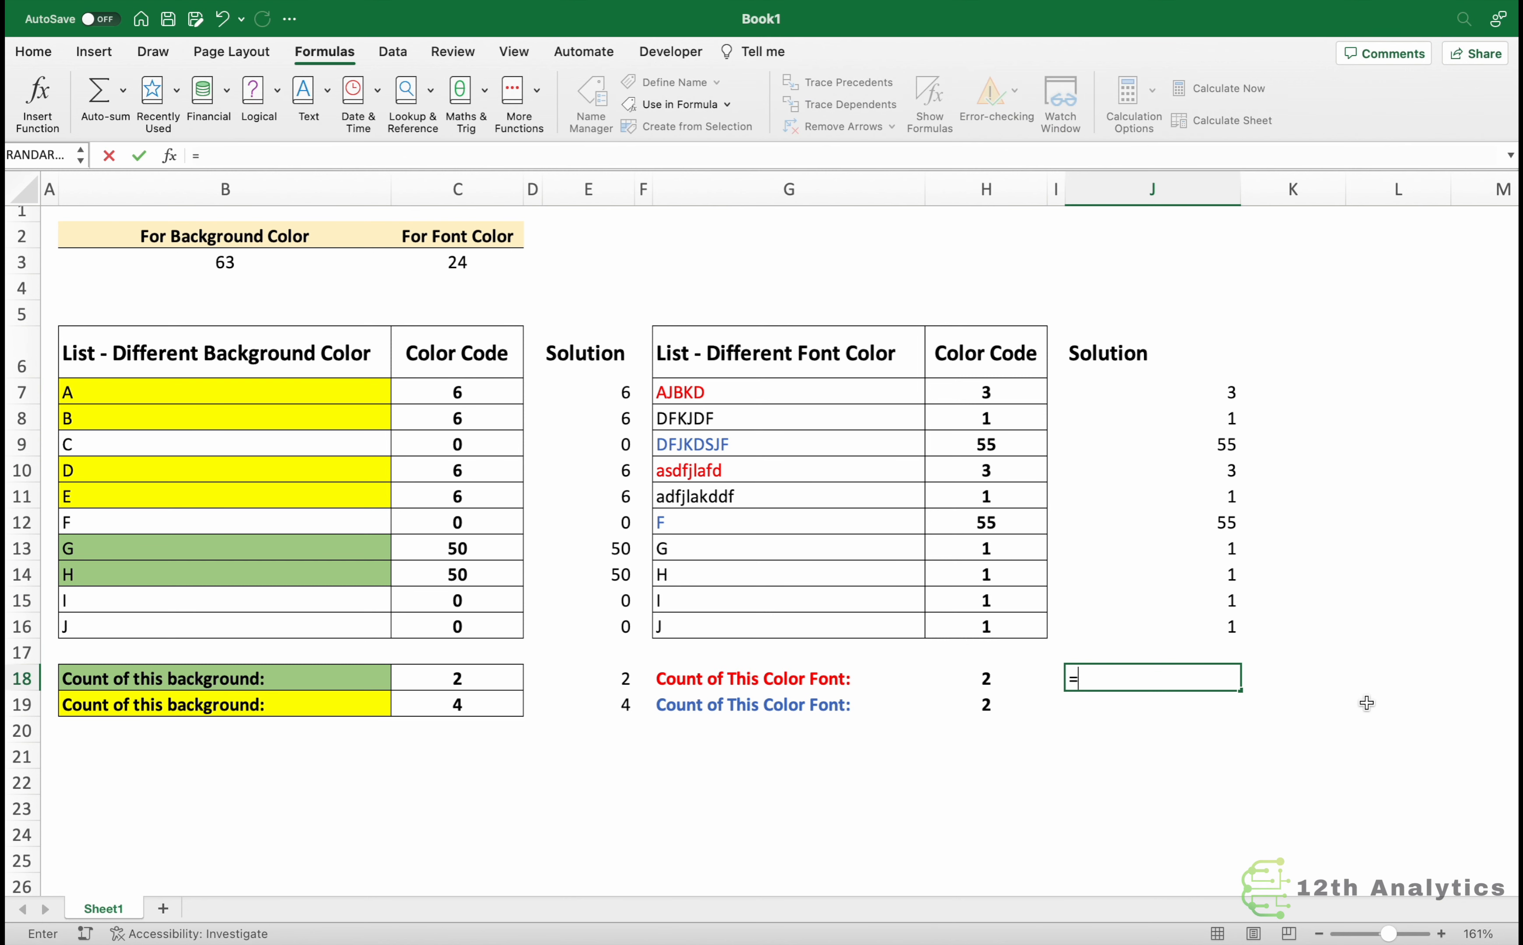
type("countif(")
left_click_drag(1166, 400, 1184, 629)
key("F4")
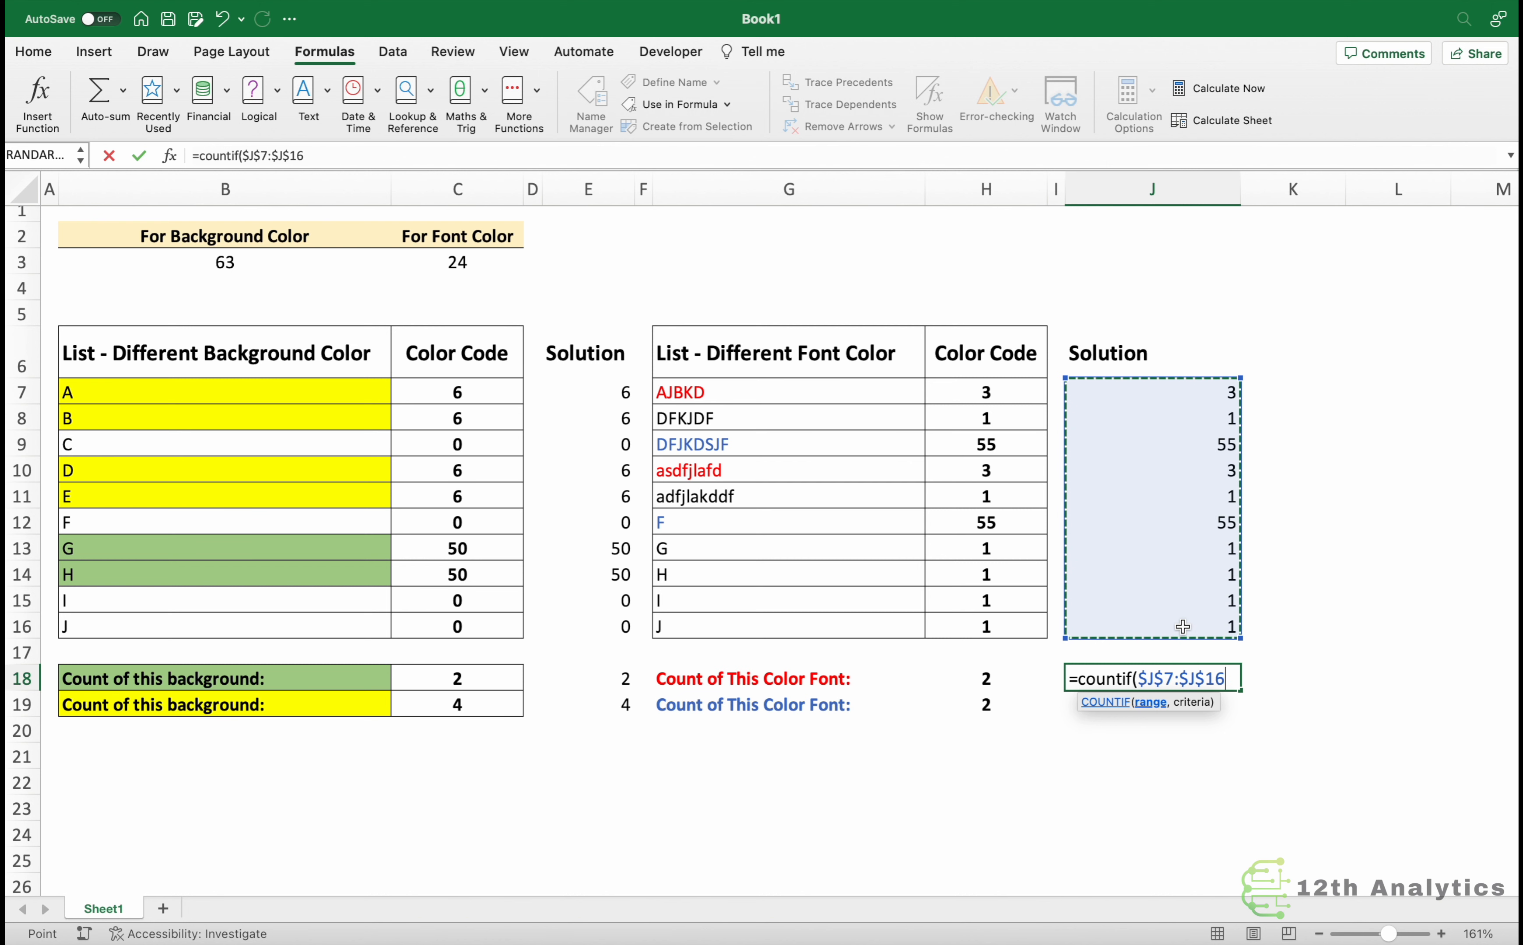
type(",\"=")
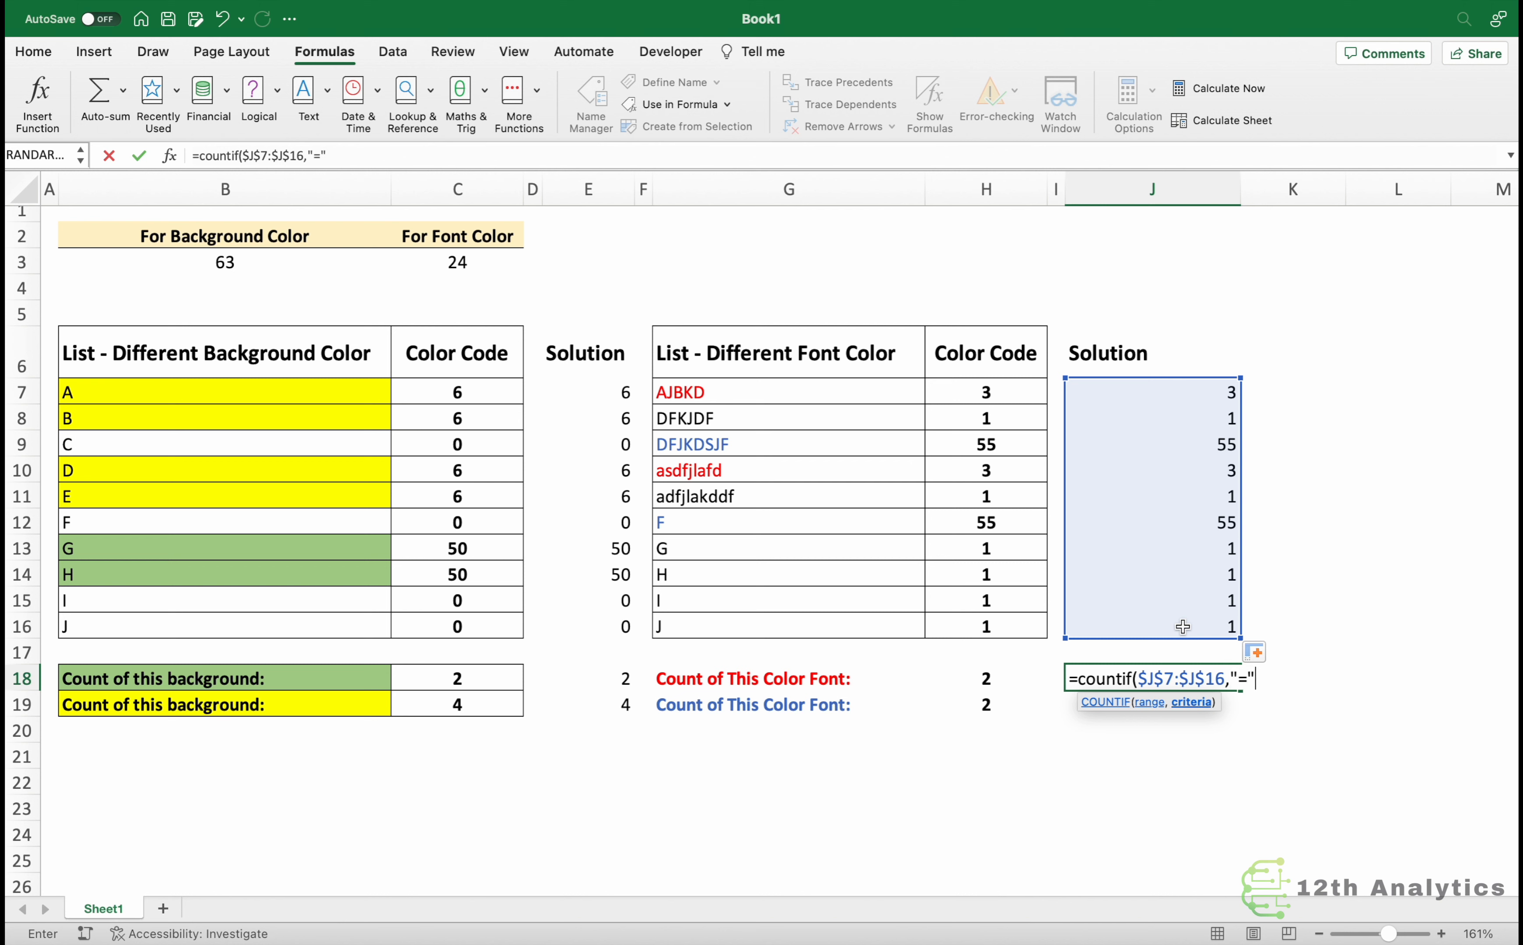
type("&fontc")
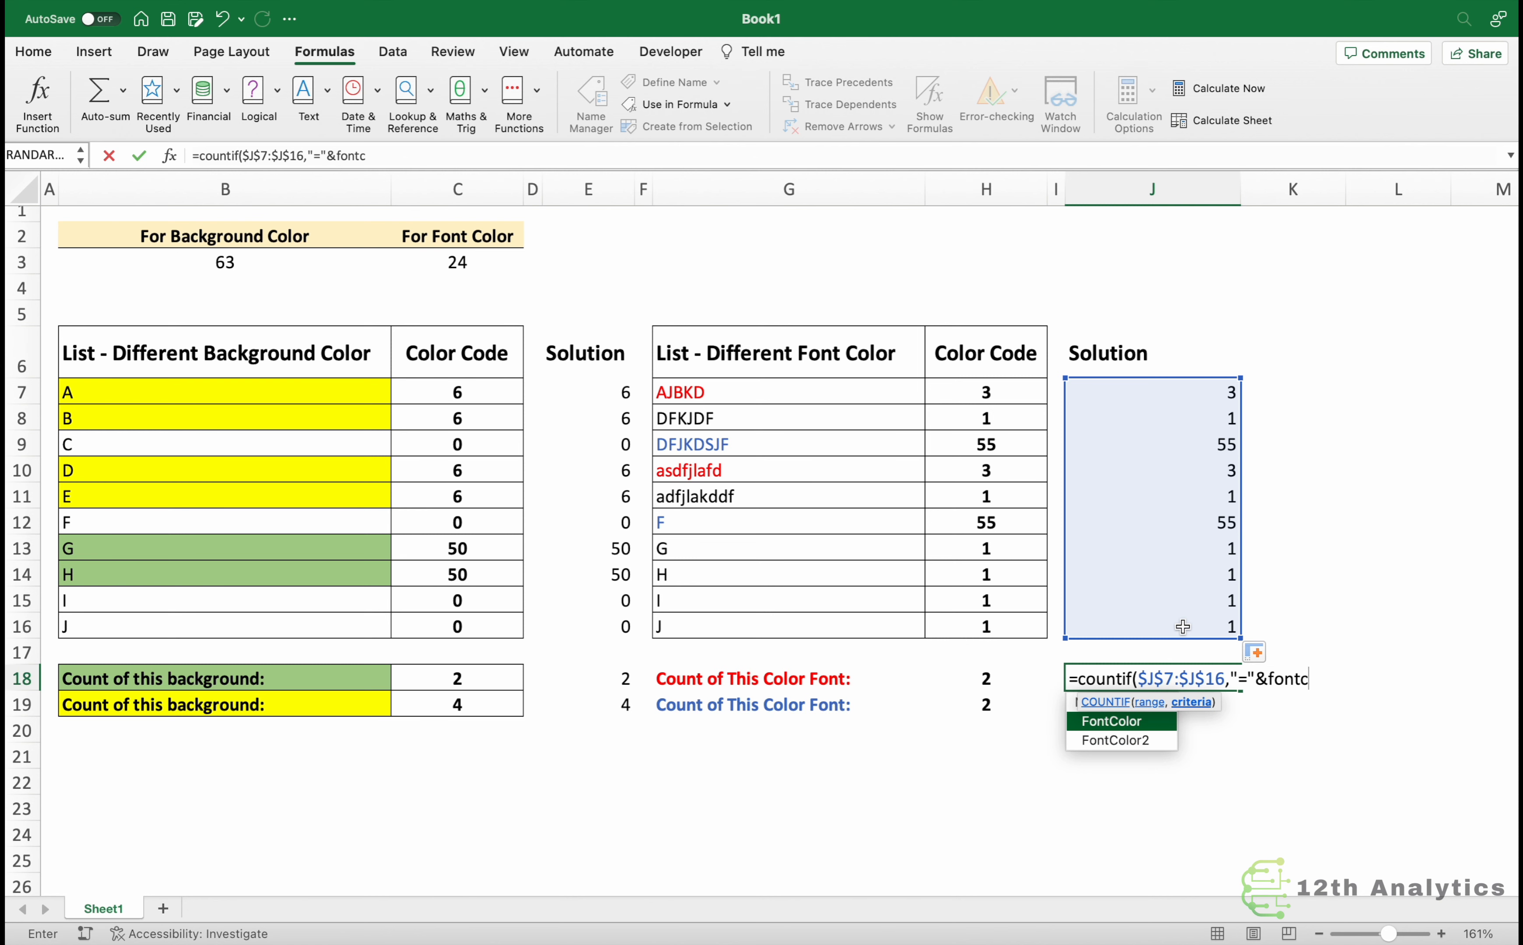
key("Down")
key("Tab")
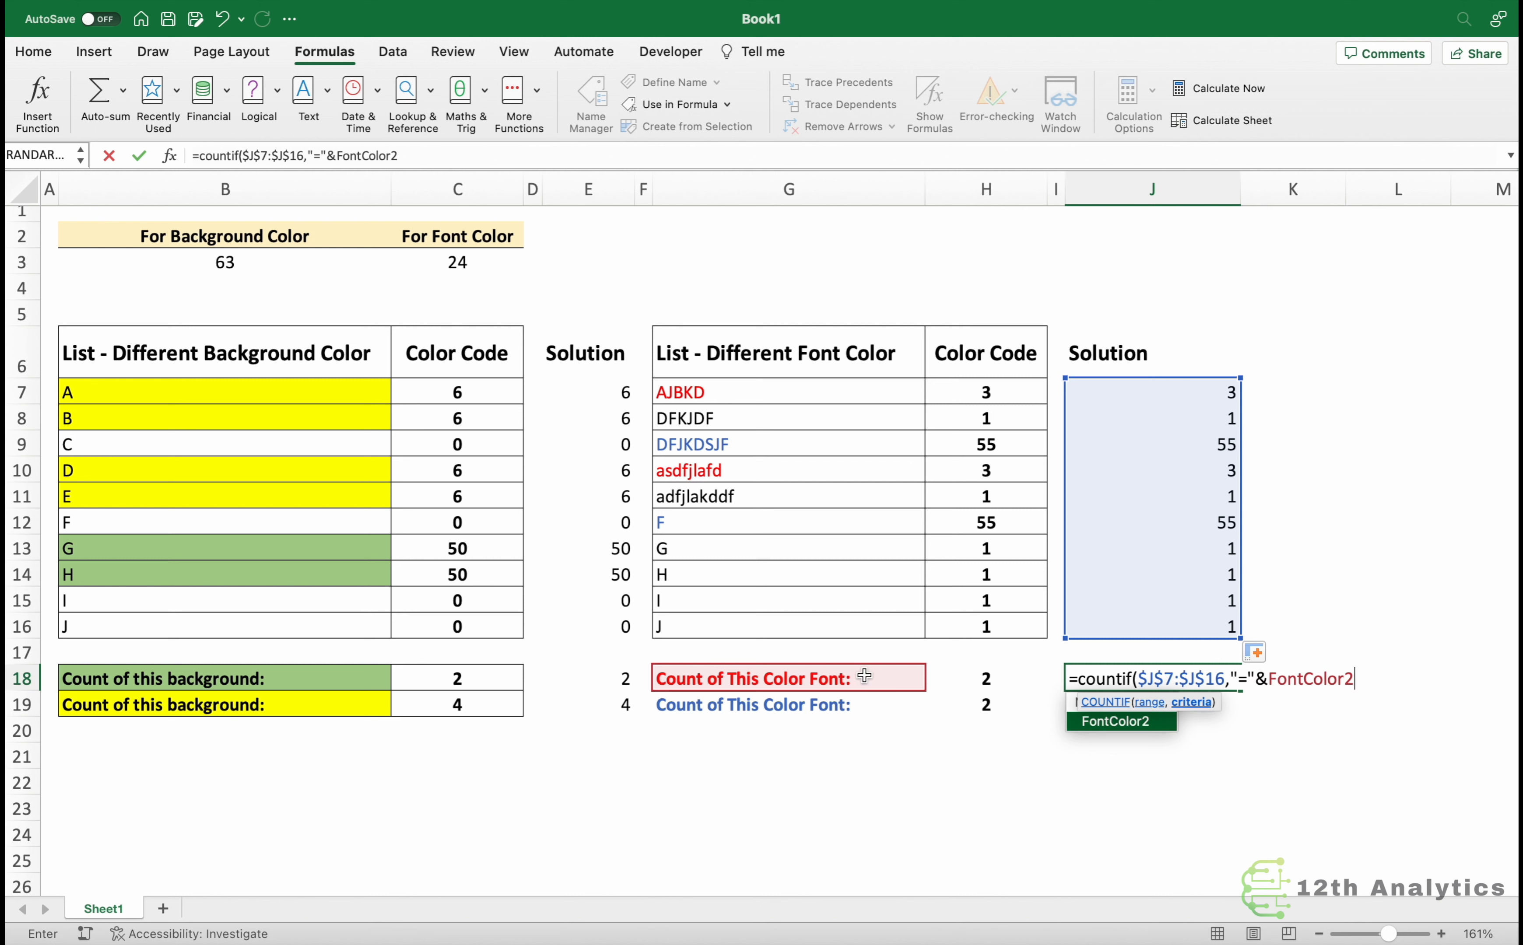
type(")")
key("Return")
Copy the font count formula into the cell beside the blue font color count.
key("Up")
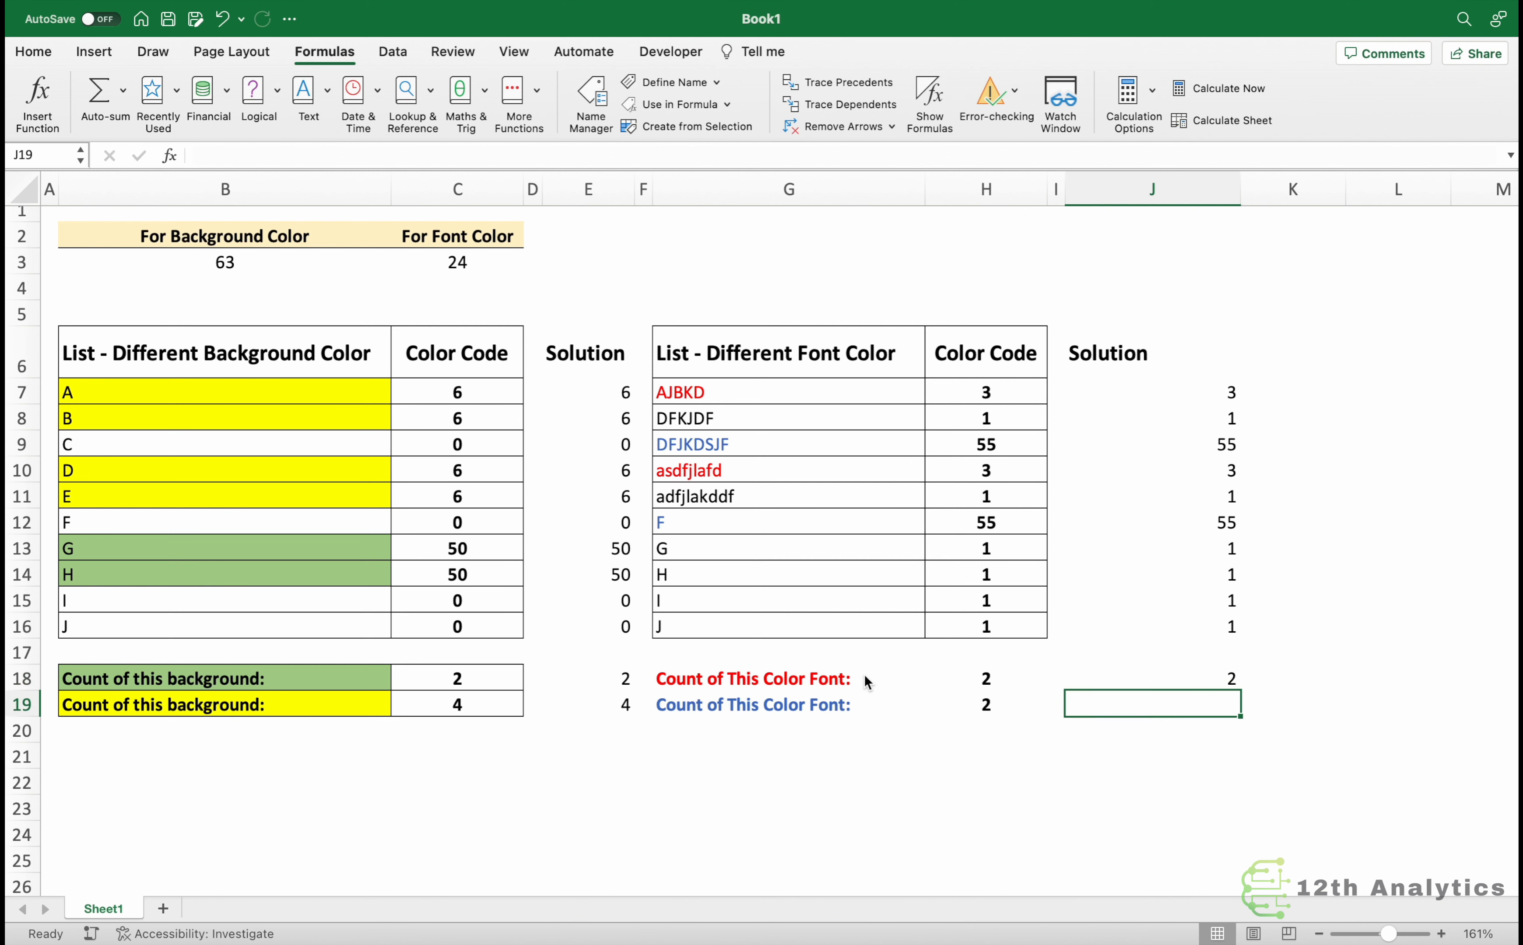
key("Down")
key("Up")
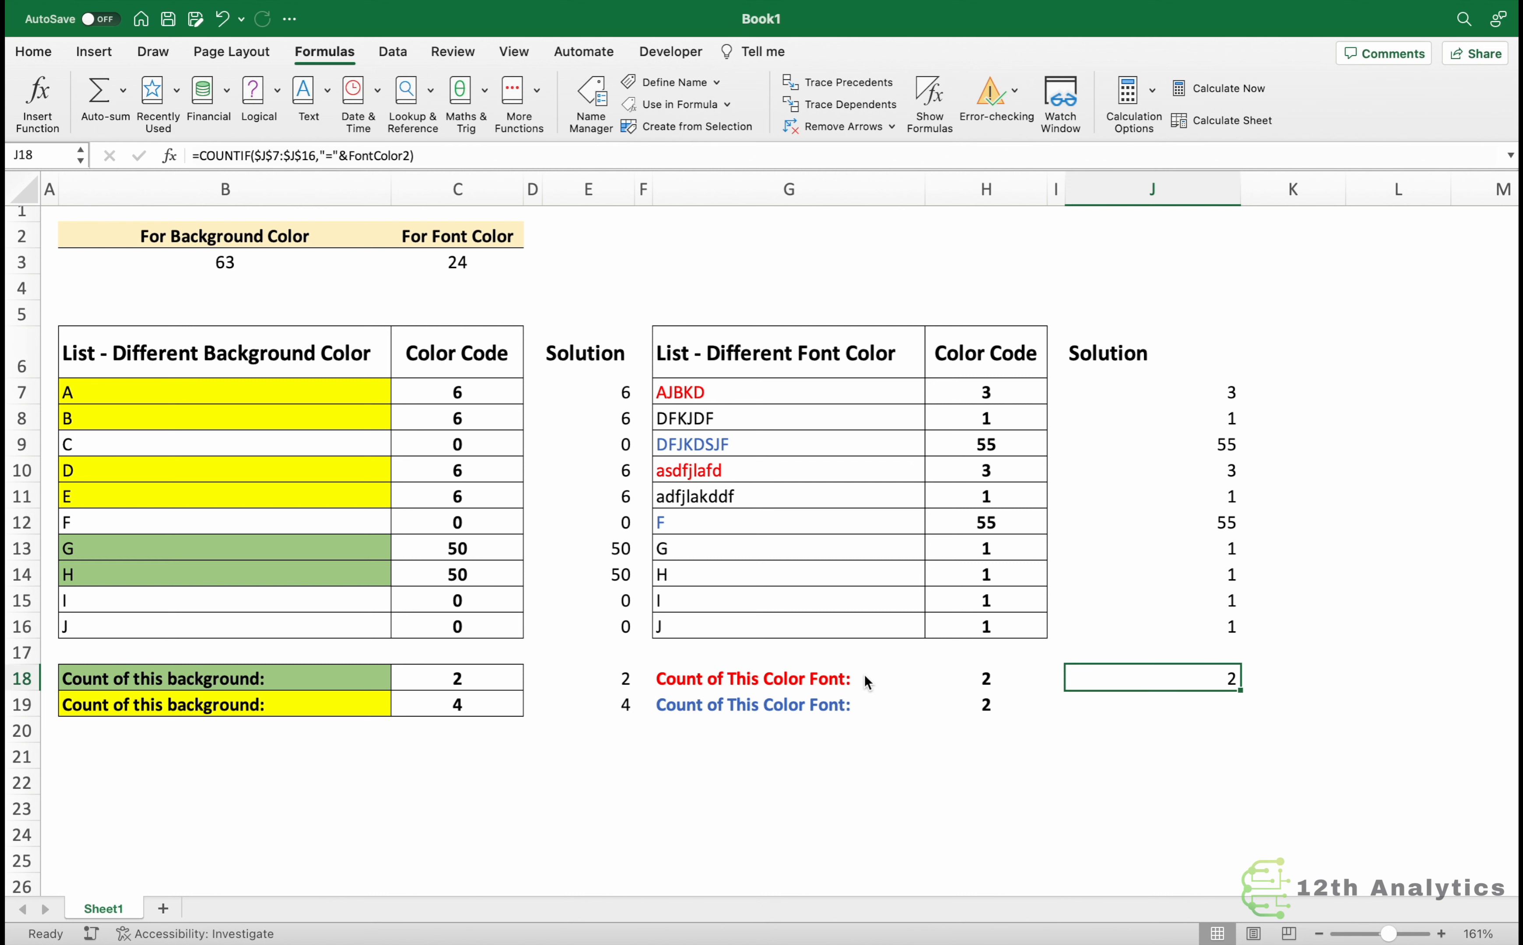
key("Delete")
key("super+z")
key("super+c")
key("Down")
key("Return")
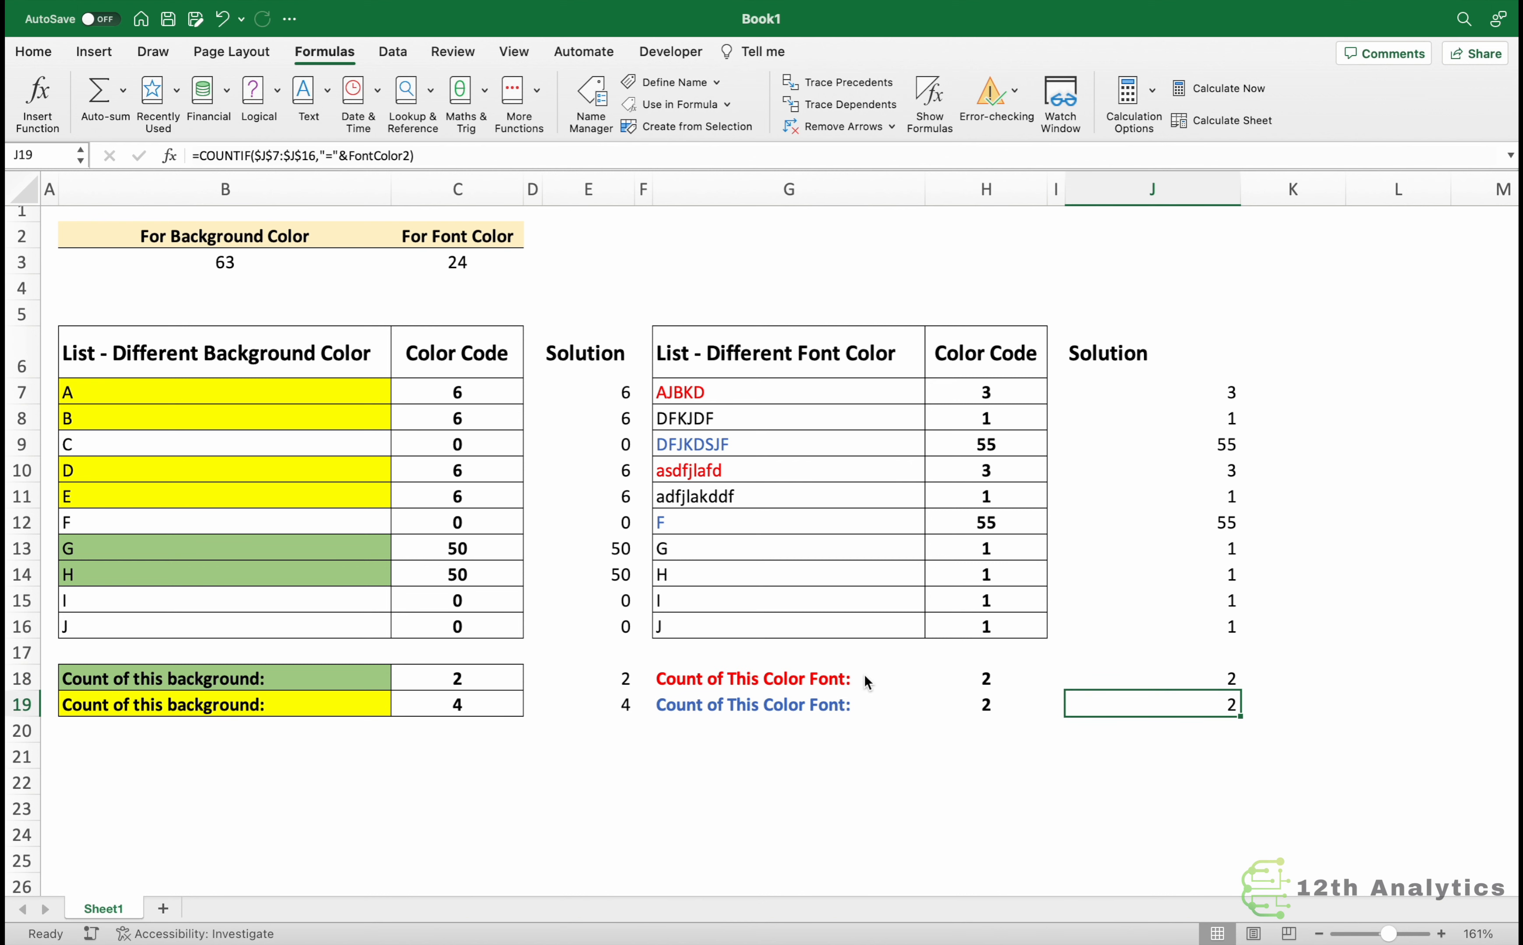
Change the font color of the adfjlakddf text in G11 to blue.
key("F2")
key("Escape")
key("Up")
key("Up")
key("Up")
key("Up")
key("Left")
key("Left")
key("Left")
key("Left")
key("Left")
key("Up")
key("Up")
key("Up")
key("Right")
key("Right")
key("Up")
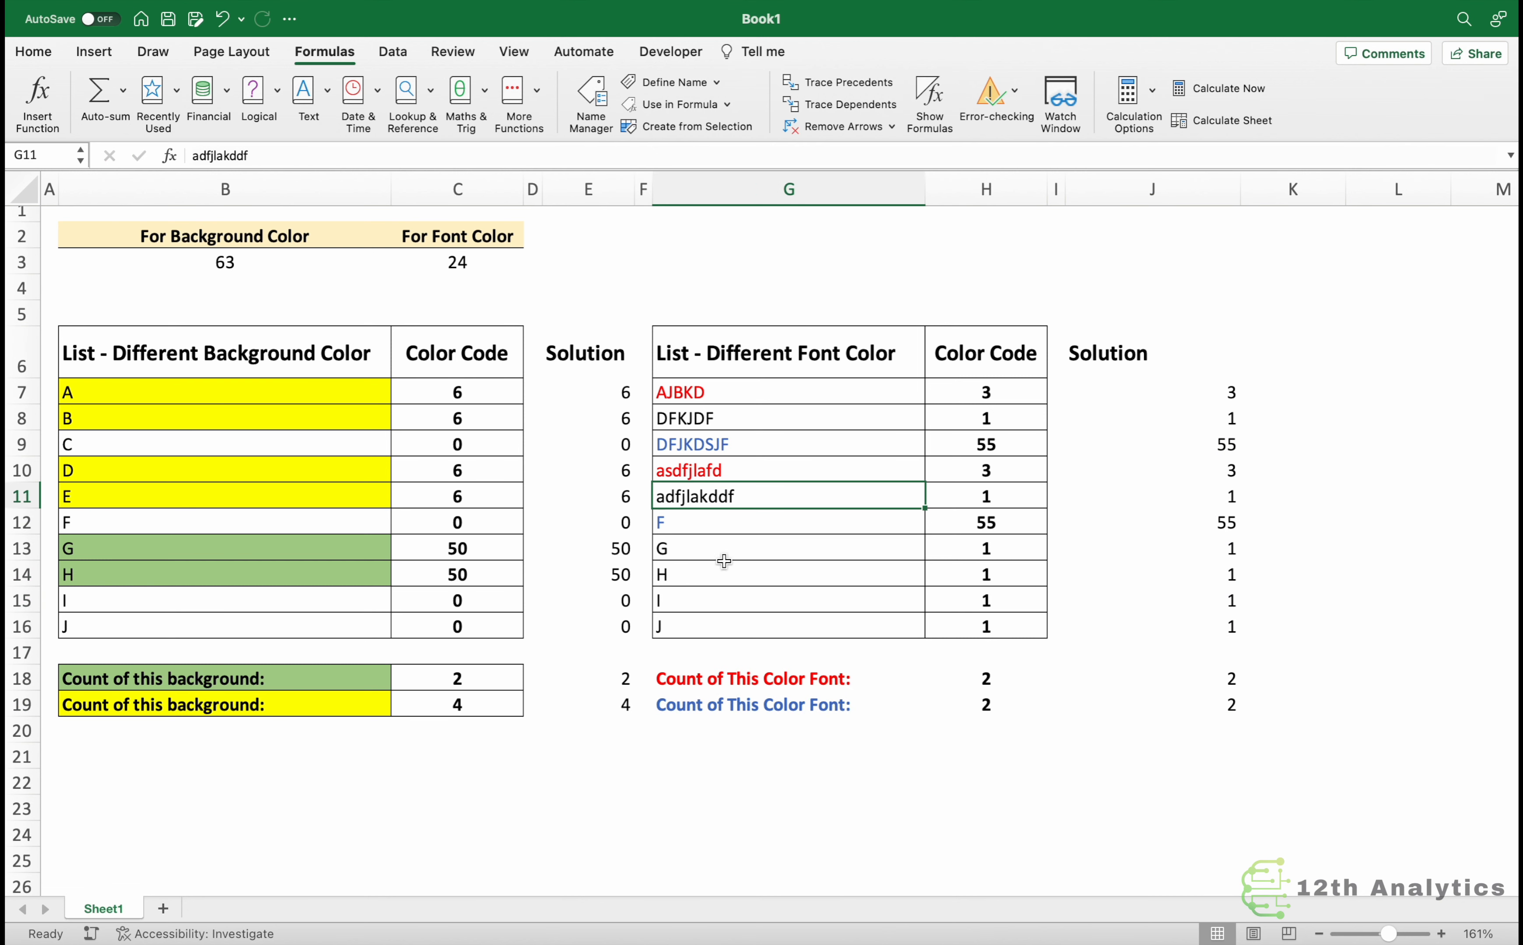
left_click(39, 54)
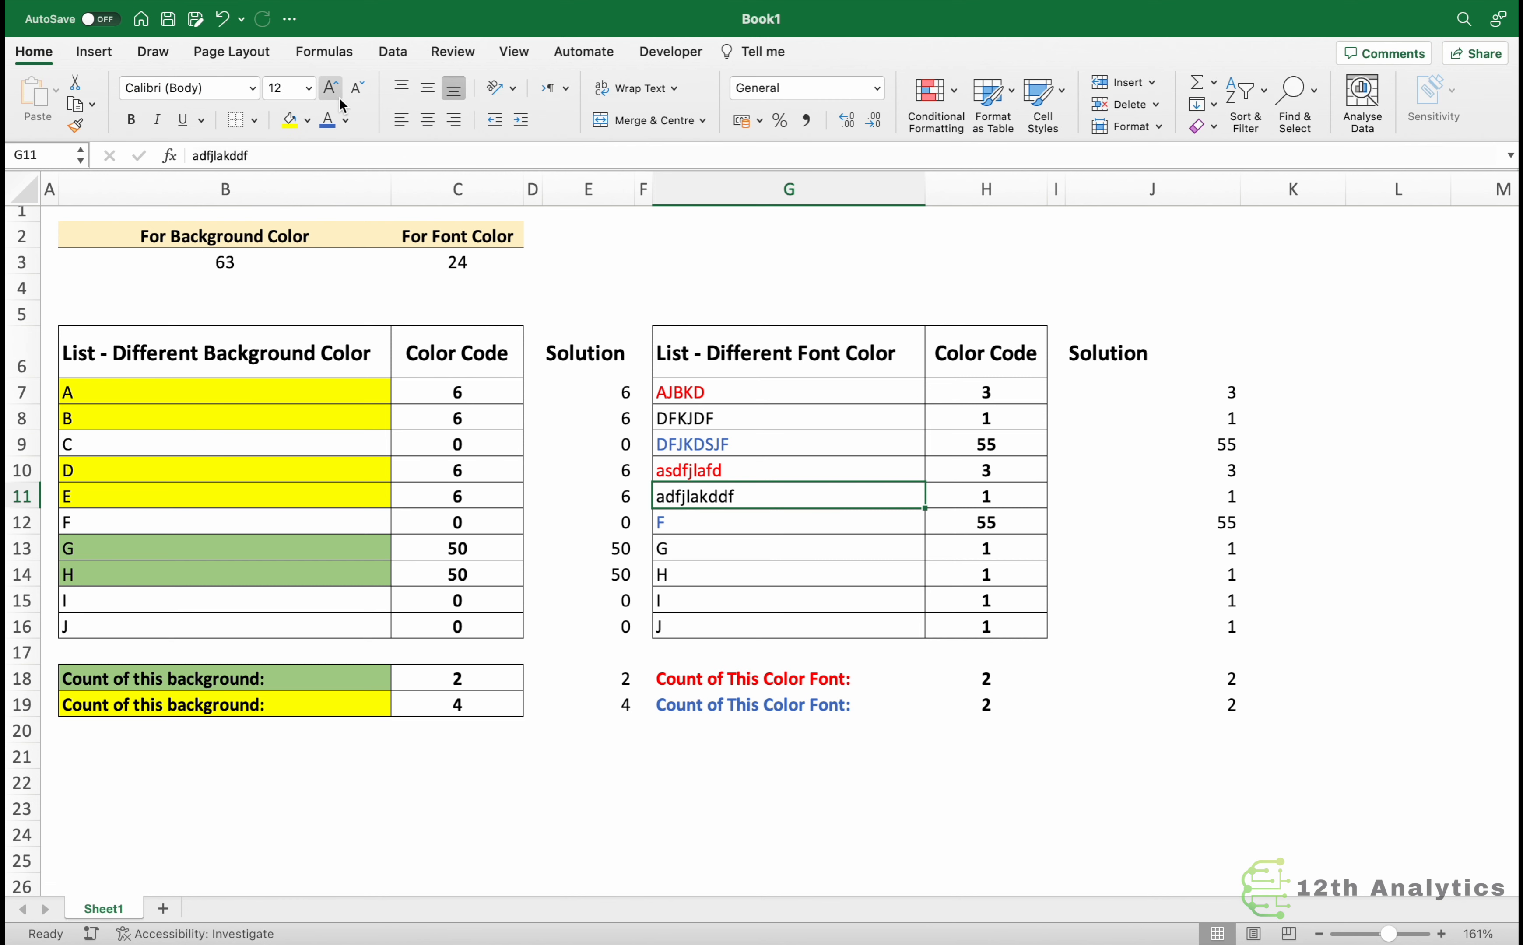
left_click(327, 119)
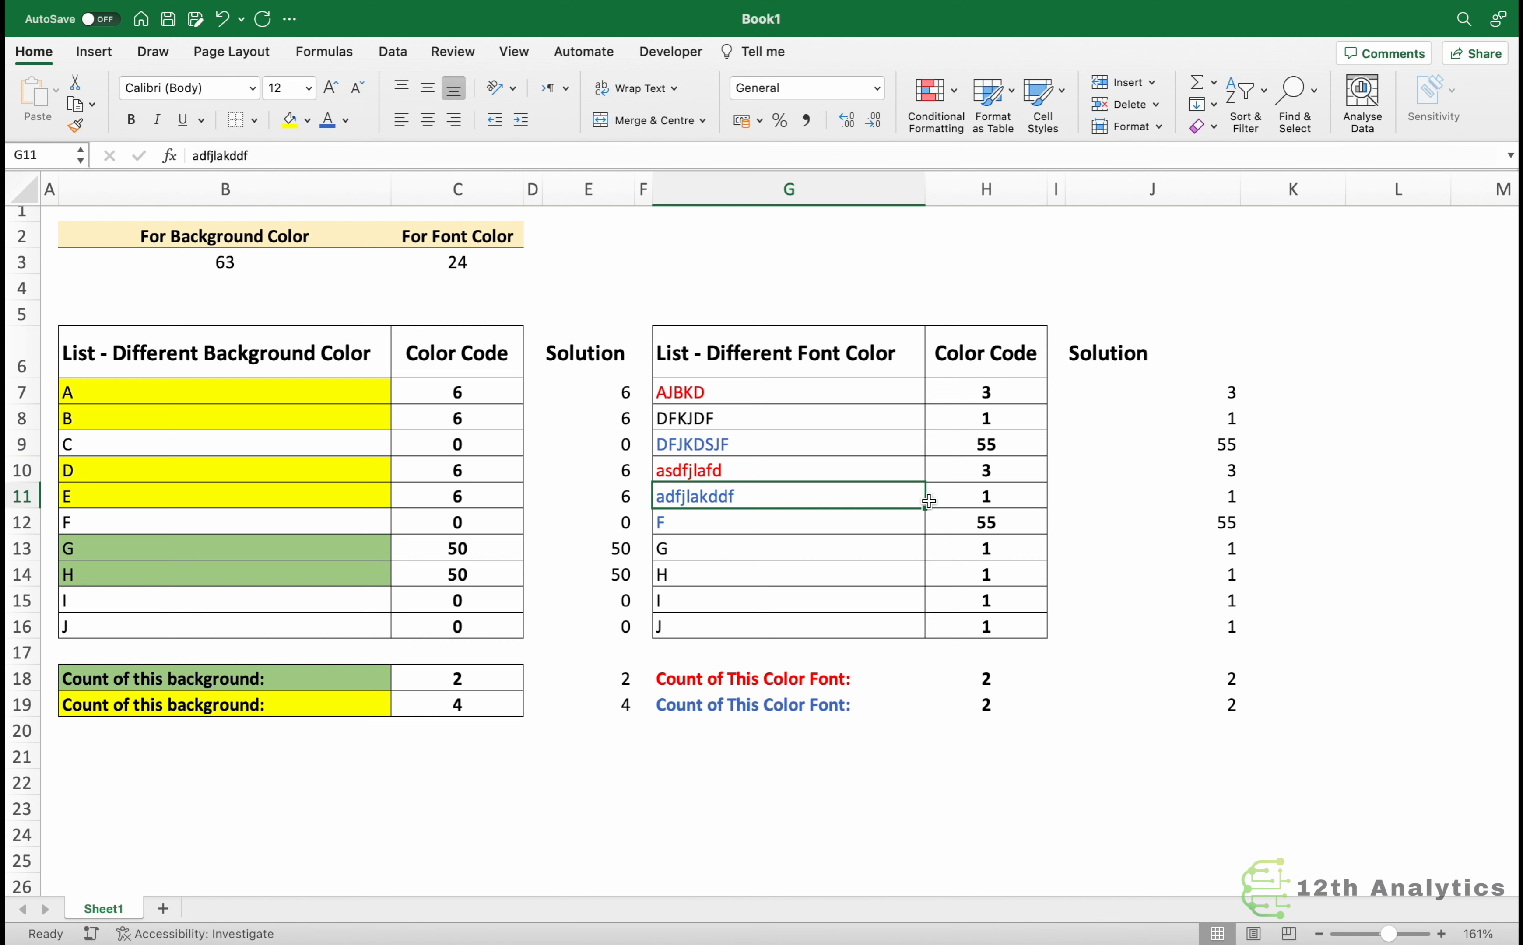
Re-enter the FontColor2 formula in the adfjlakddf Solution cell so it recalculates, then select the blue font count cell.
left_click(1213, 501)
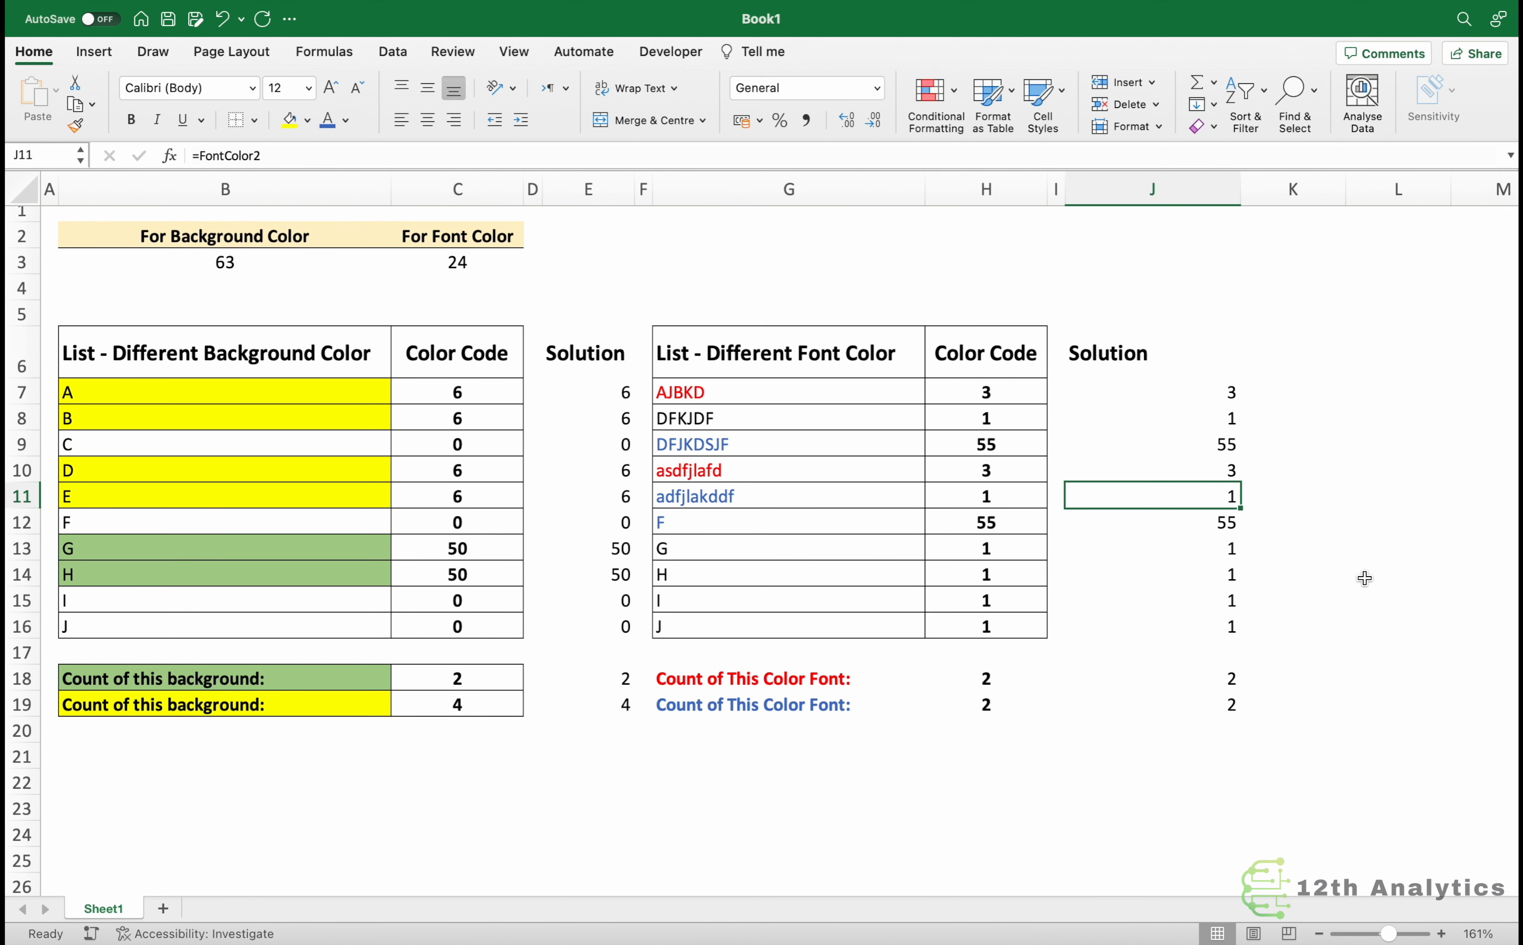
key("F2")
key("Escape")
key("F2")
key("Return")
key("Return")
key("Down")
key("Down")
key("Down")
key("Down")
key("Down")
left_click(1226, 706)
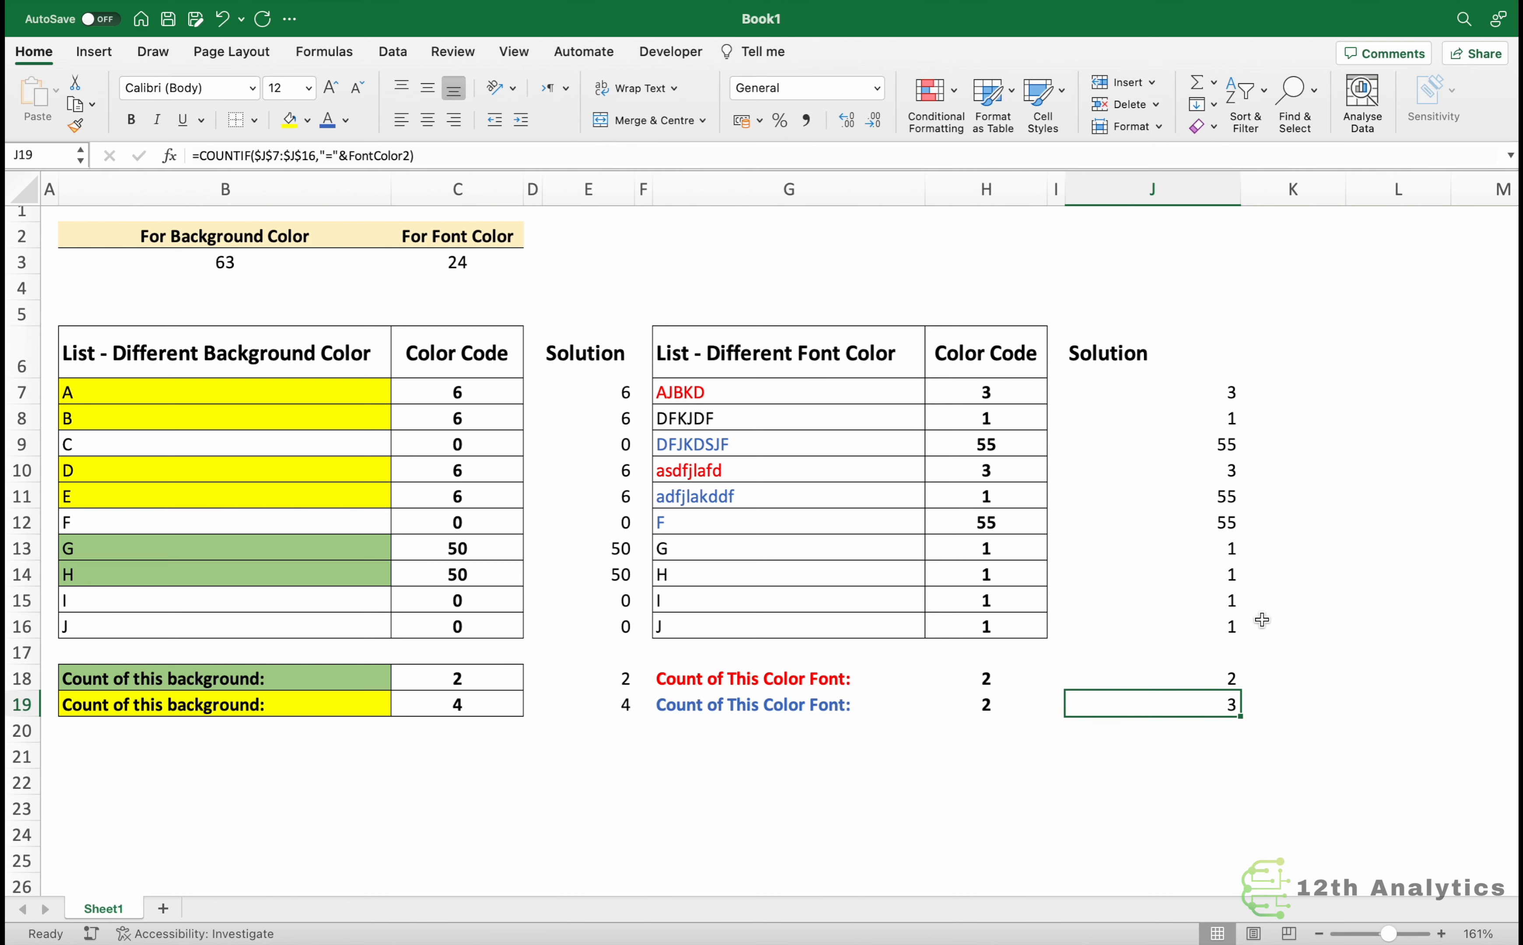